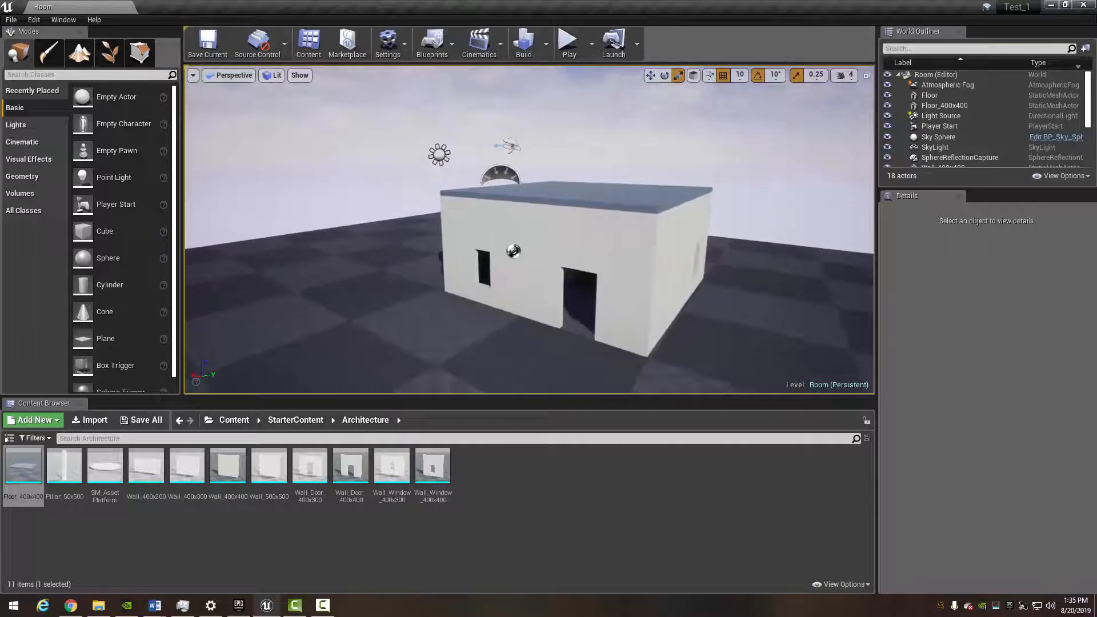
Open the Props folder inside StarterContent in the project's content.
key(w)
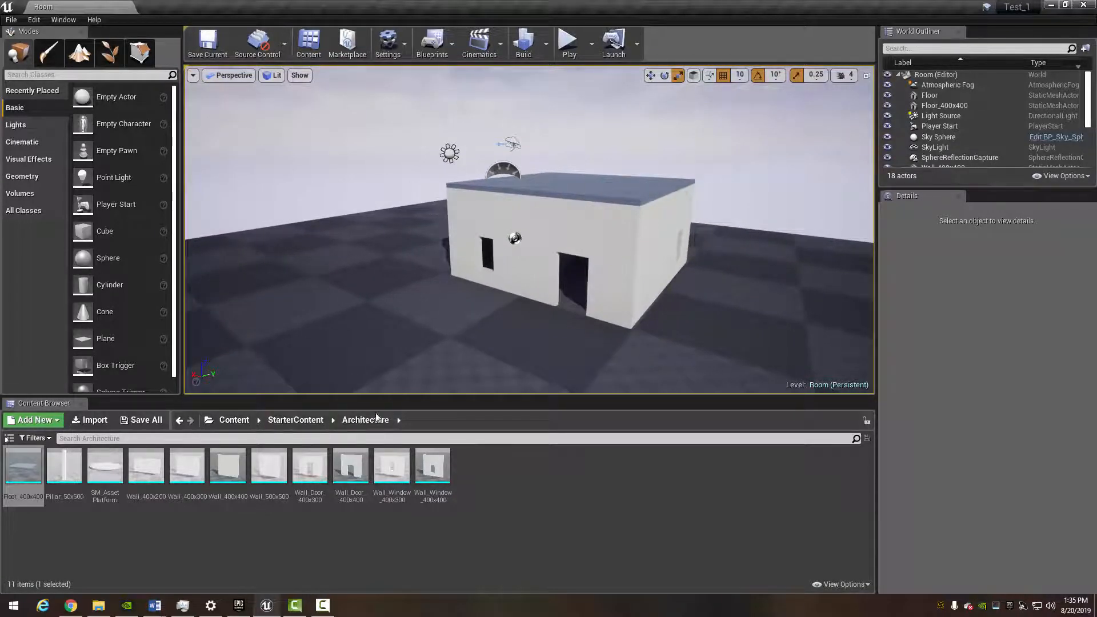
click(235, 420)
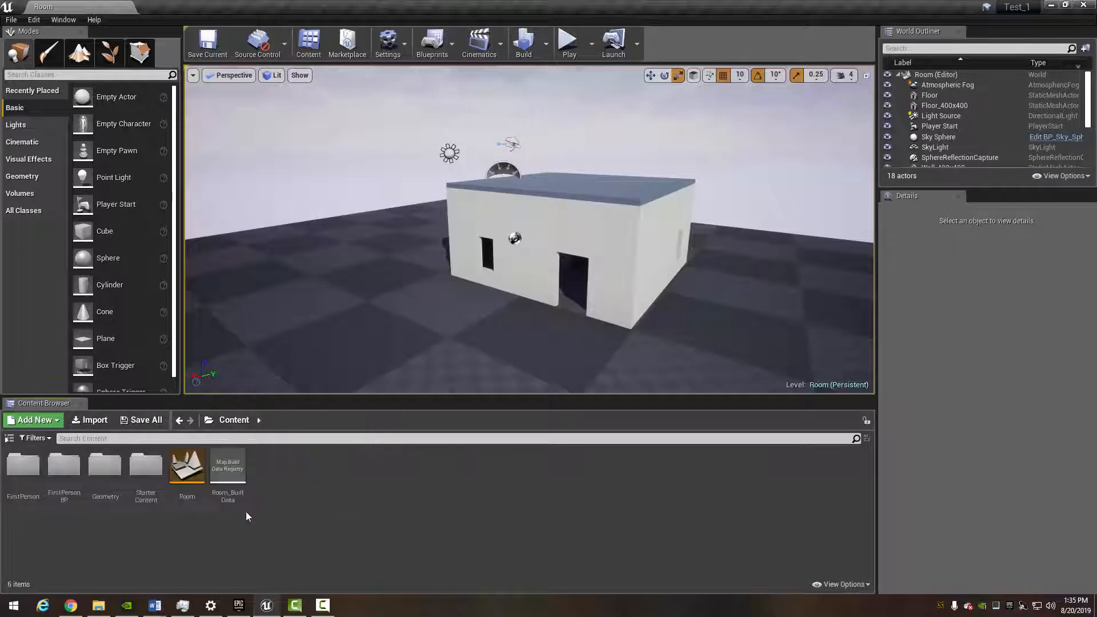
double_click(154, 474)
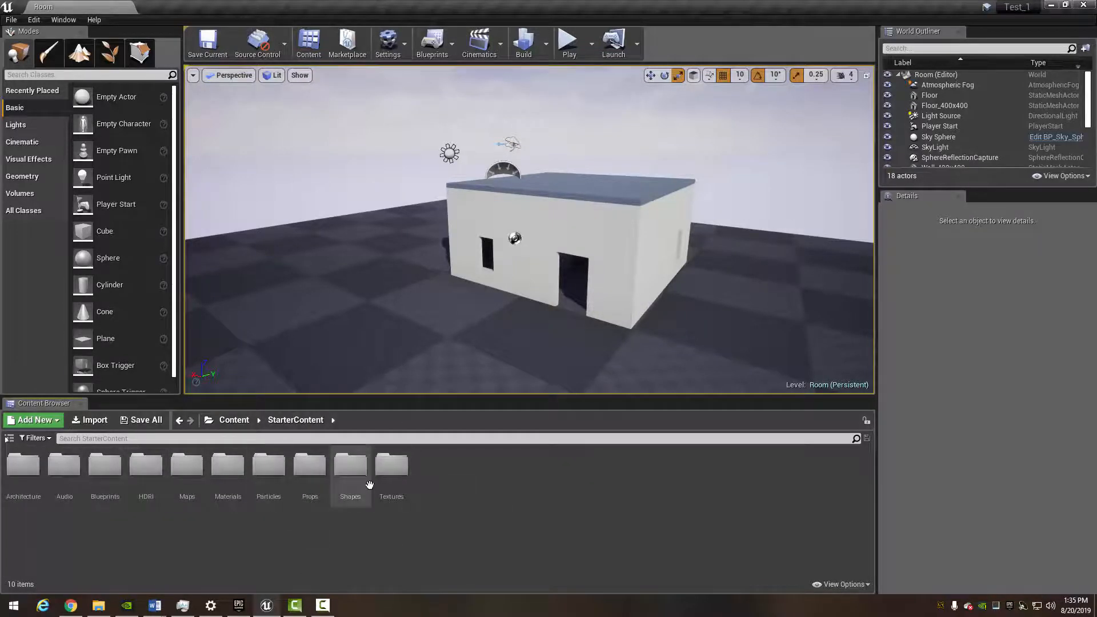
double_click(313, 473)
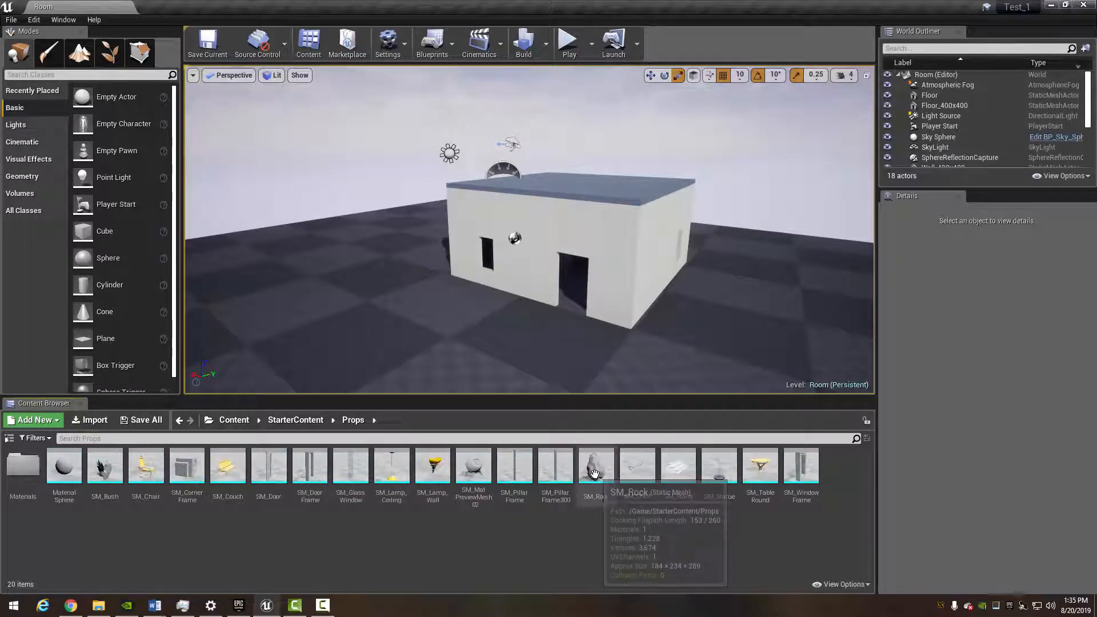
Place the SM_Rock prop outside the building between the front window and the door, at scale 0.75.
drag(594, 473, 520, 309)
key(a)
key(w)
right_drag(521, 309, 602, 317)
mouse_move(540, 329)
mouse_down()
mouse_move(523, 342)
mouse_move(532, 336)
mouse_up()
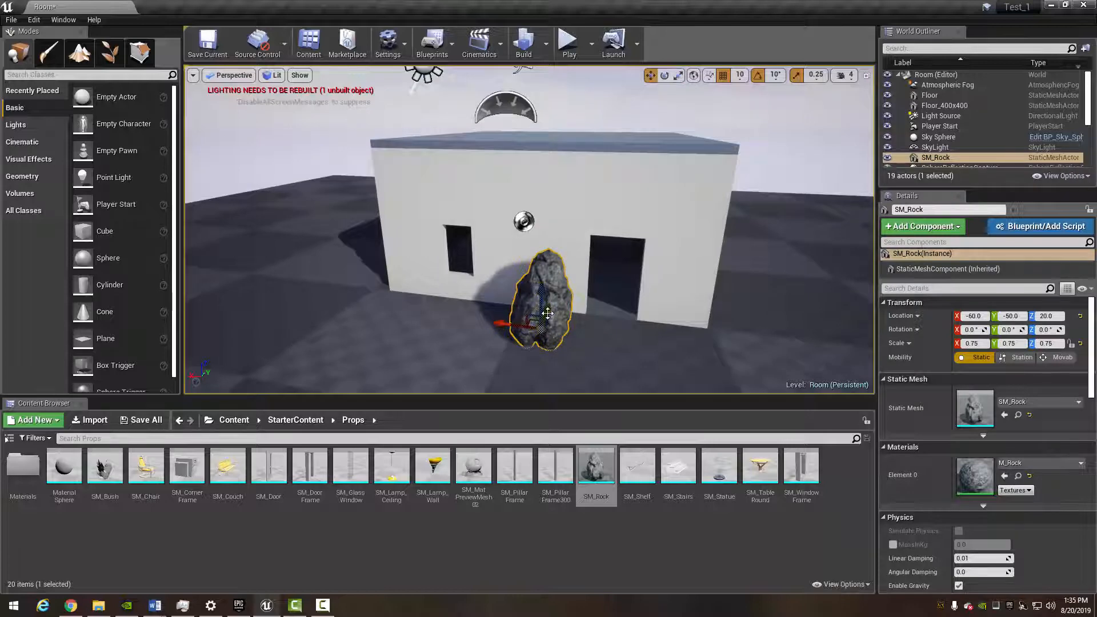
Tip the rock onto its side with a Y rotation of -90 degrees.
mouse_move(565, 283)
mouse_down()
mouse_move(503, 300)
mouse_move(585, 279)
mouse_up()
right_drag(664, 313, 551, 258)
key(a)
key(w)
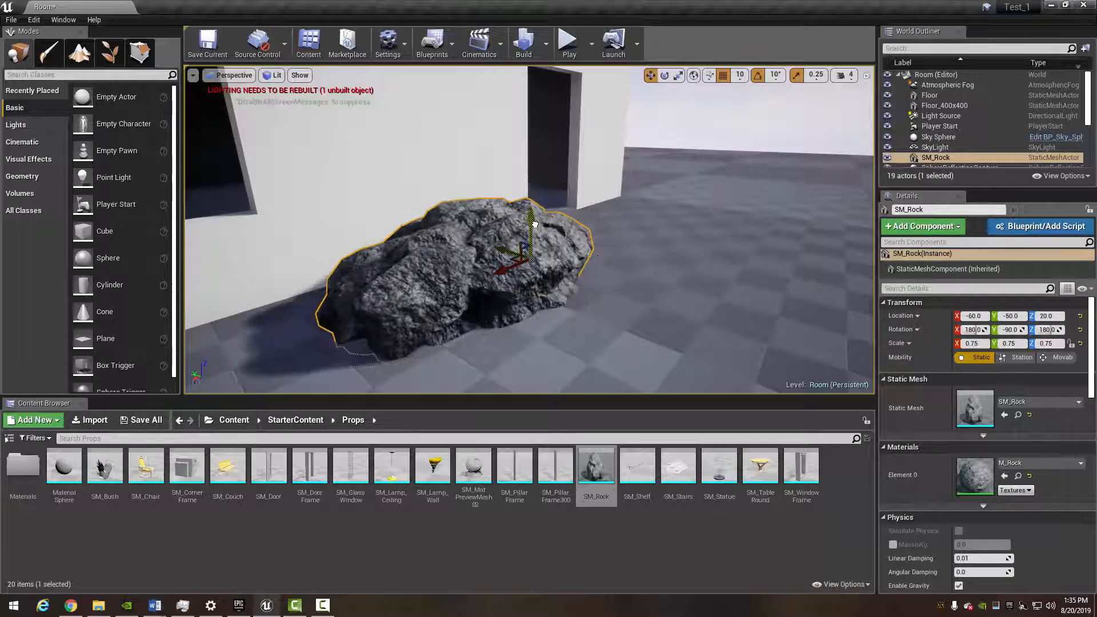
Turn the lying rock along the front wall below the window and shift it to X -70.
right_drag(609, 260, 506, 291)
key(s)
key(w)
key(s)
key(w)
key(s)
key(d)
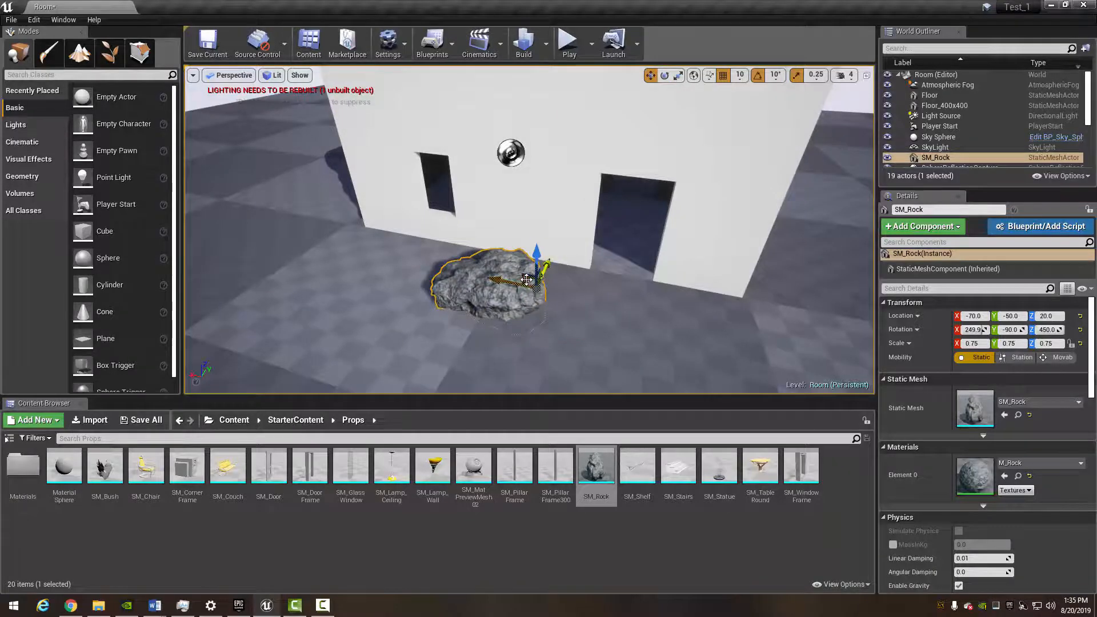
Duplicate the rock past the building's corner near the door and rotate the copy to a Y rotation of 0.
alt+drag(526, 280, 826, 270)
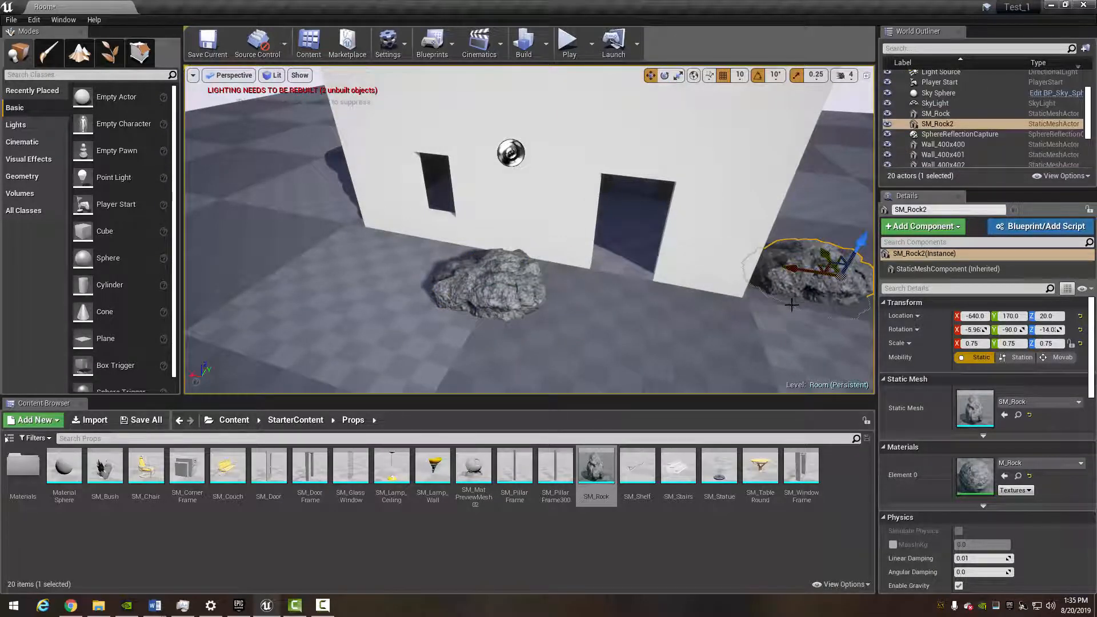
right_drag(791, 304, 857, 310)
key(w)
key(e)
drag(552, 251, 563, 286)
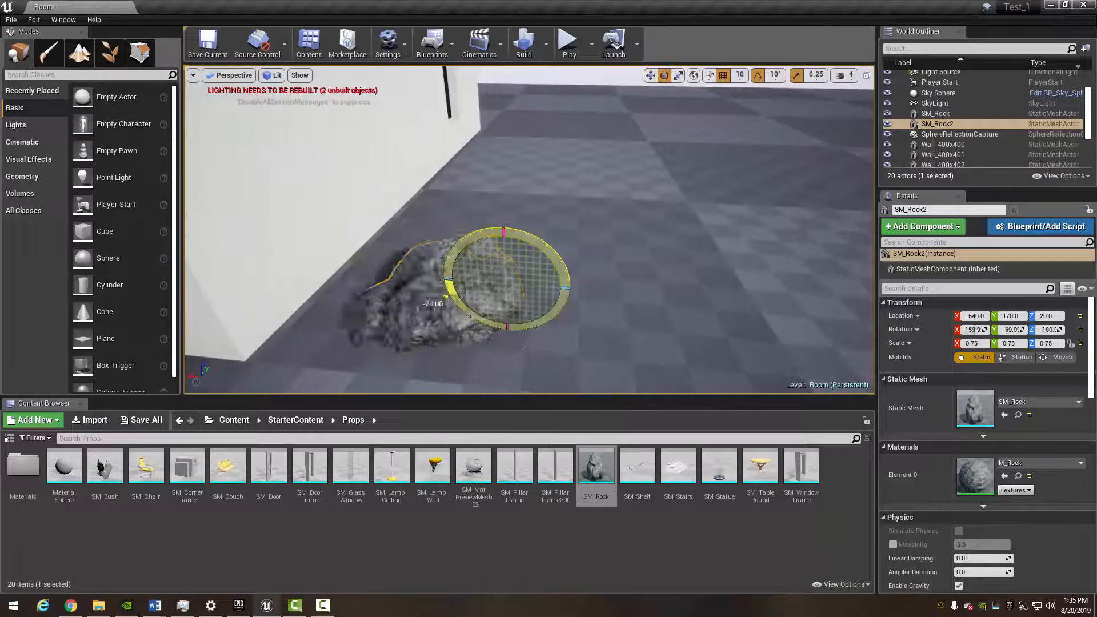
drag(446, 296, 486, 328)
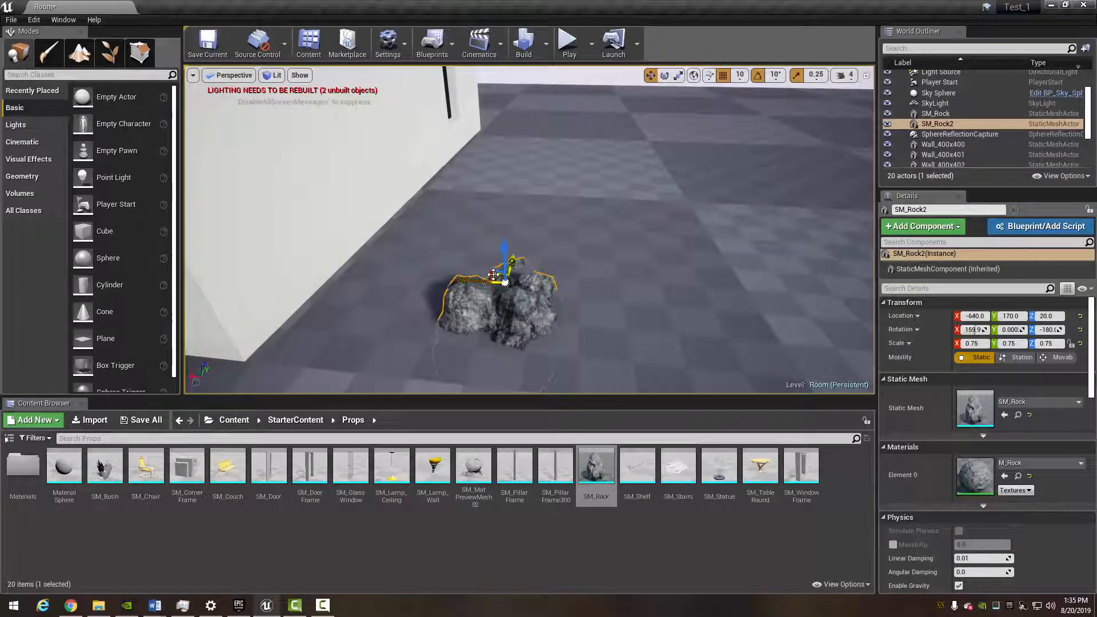
Move the duplicated rock against the building's side wall, to X -490 and Z 60.
drag(489, 270, 359, 234)
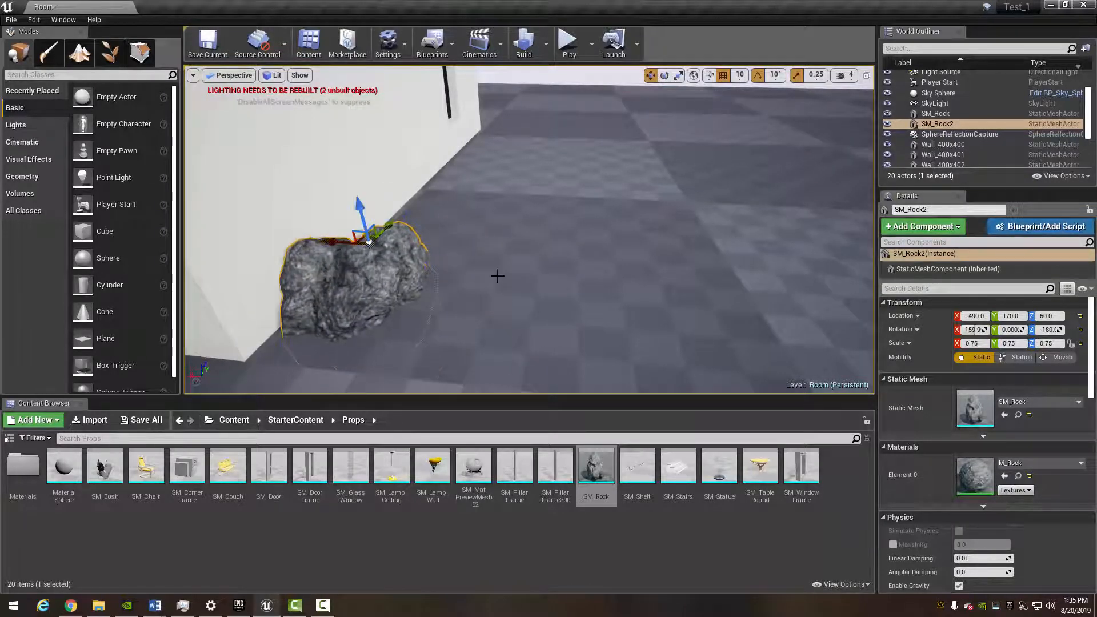
key(s)
right_drag(508, 276, 378, 269)
key(w)
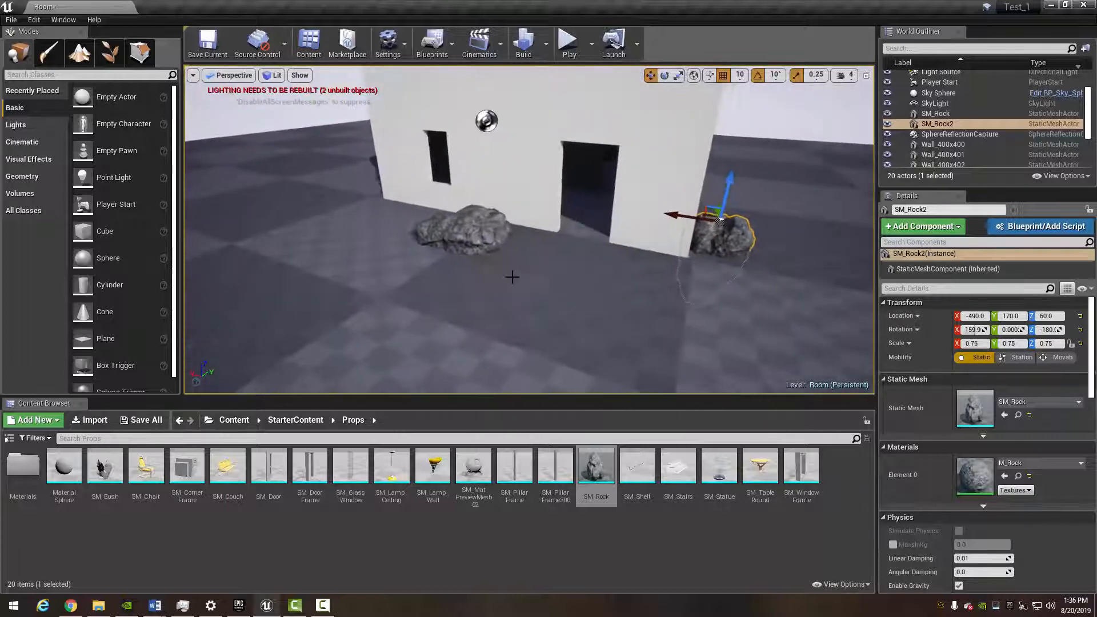
Shift the side-wall rock to Y 190 and stretch it to a Y scale of 1.25.
click(799, 140)
right_drag(799, 140, 748, 128)
key(w)
key(a)
key(d)
click(729, 308)
key(d)
right_drag(728, 308, 674, 308)
key(e)
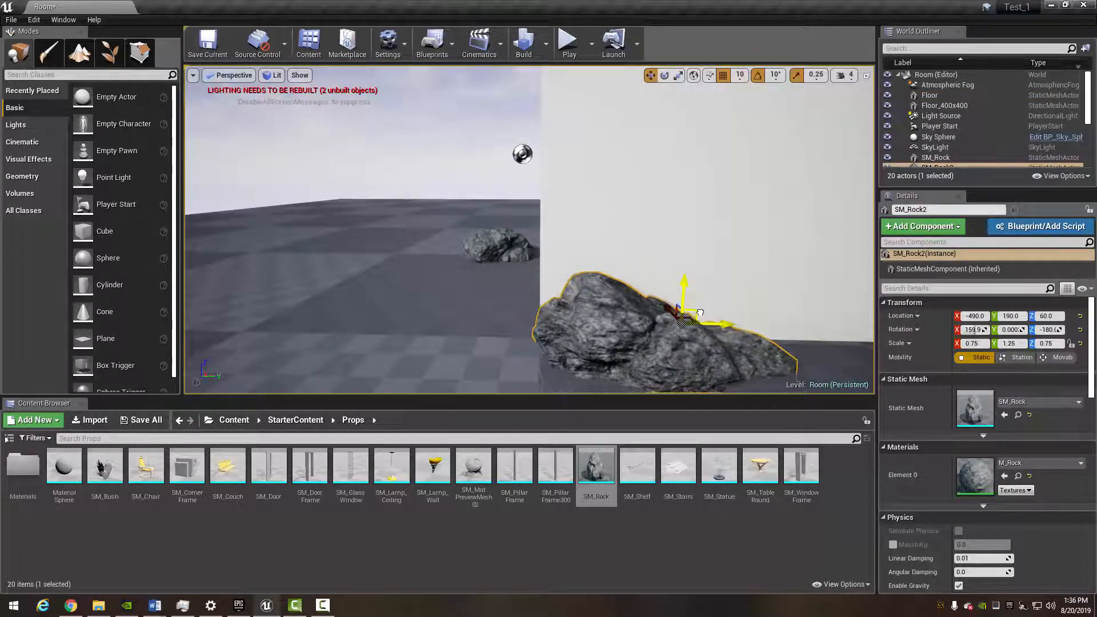
Adjust the stretched rock's position at the building corner to X -500.
key(a)
right_drag(571, 257, 677, 257)
key(s)
key(w)
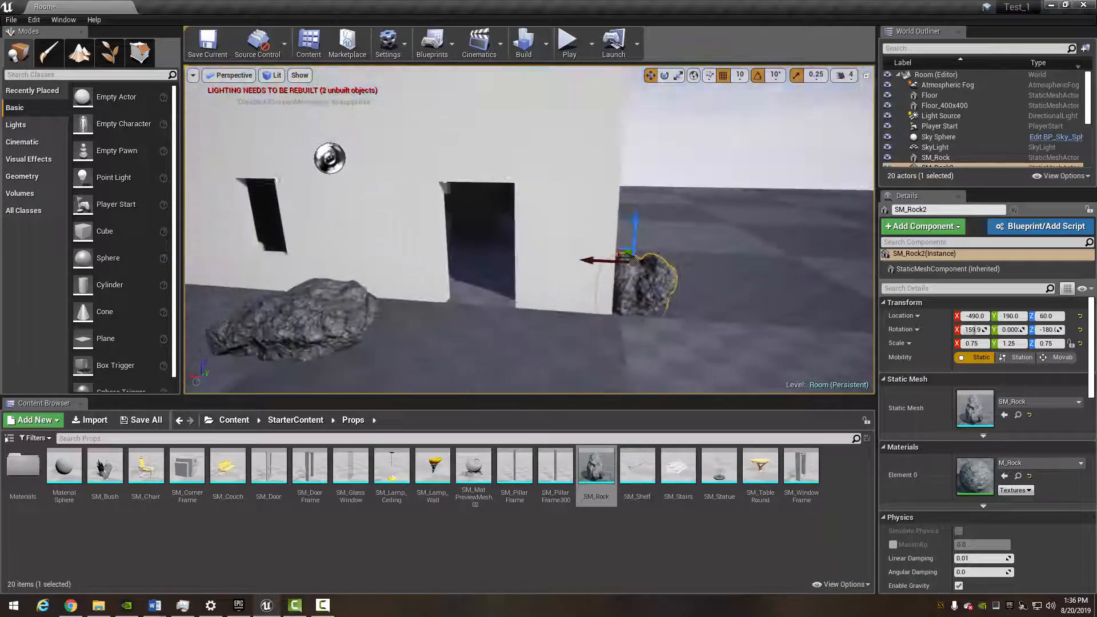
key(w)
right_drag(595, 231, 732, 209)
key(f)
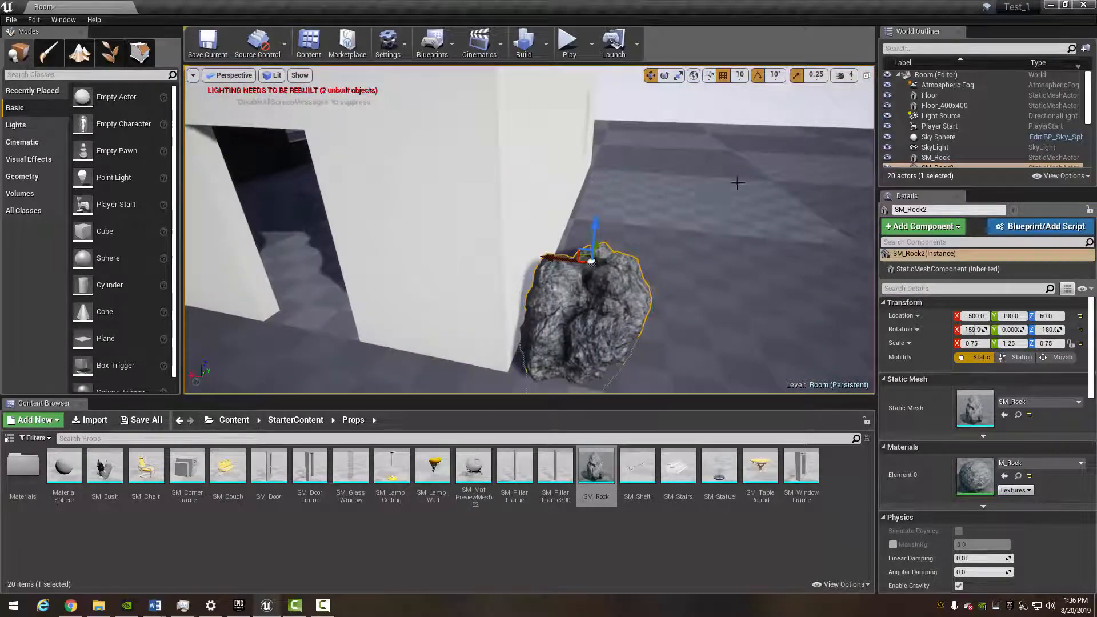
Place the SM_Lamp_Ceiling prop inside the room at X 150, Y 420, Z 20.
key(s)
right_drag(738, 183, 701, 253)
key(w)
key(d)
key(w)
key(w)
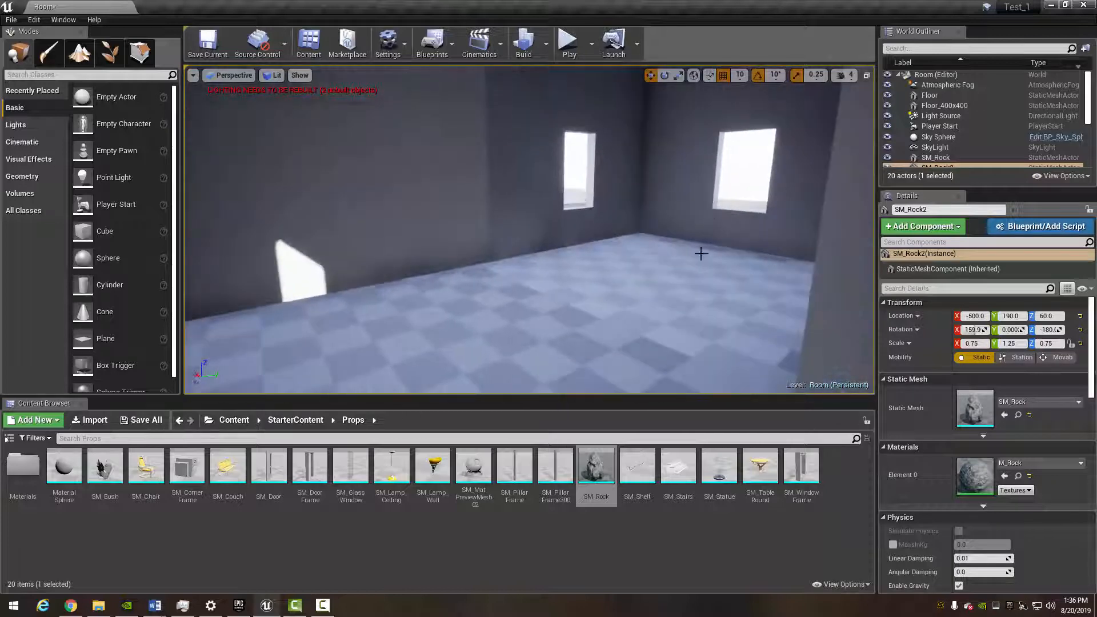
drag(393, 467, 518, 353)
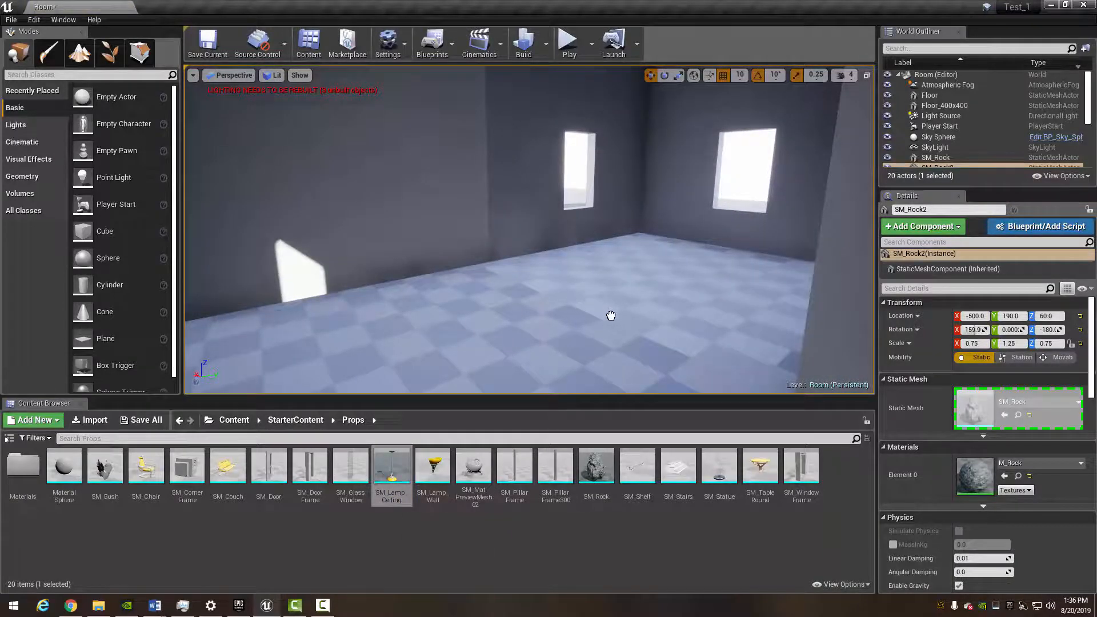
drag(595, 302, 591, 310)
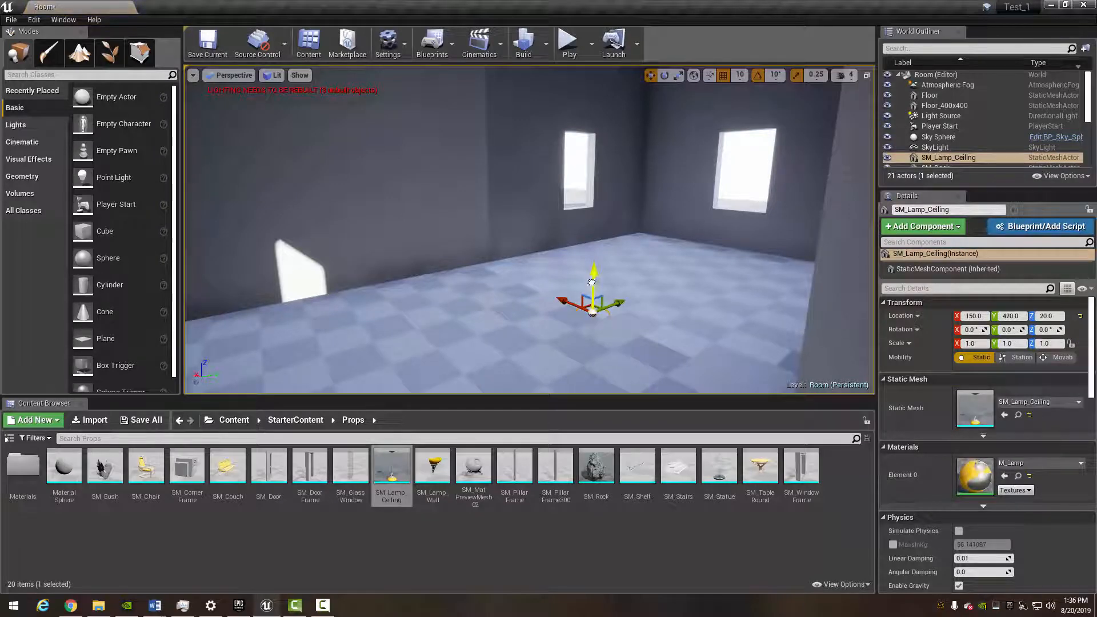
Raise the lamp to the ceiling at Z 420 and slide it to Y 490.
right_drag(665, 235, 595, 287)
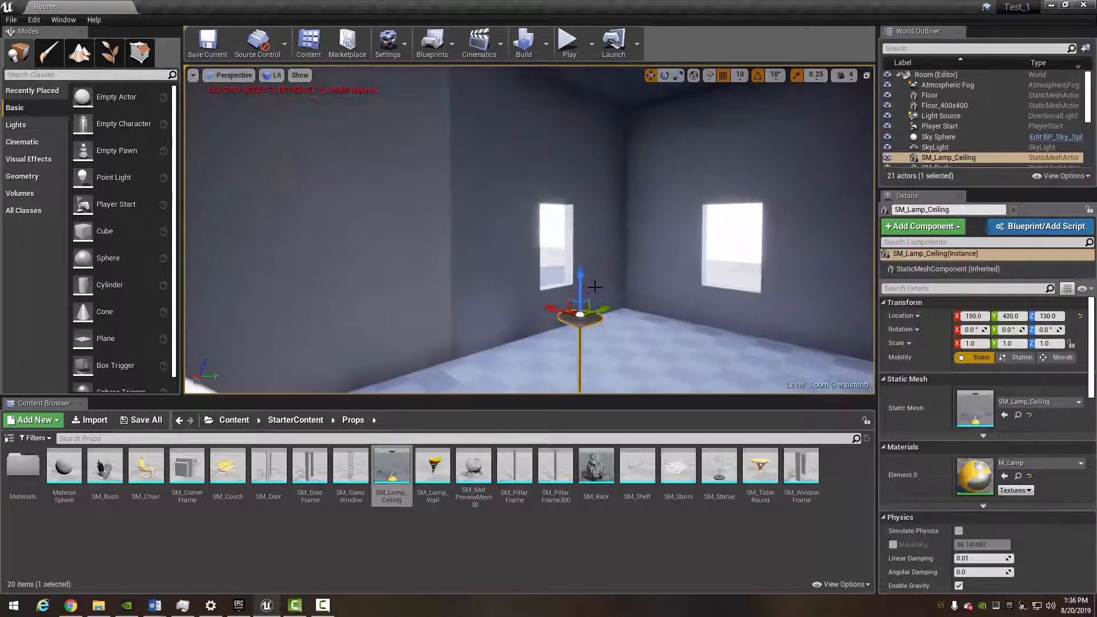
drag(582, 97, 582, 87)
right_drag(673, 213, 673, 151)
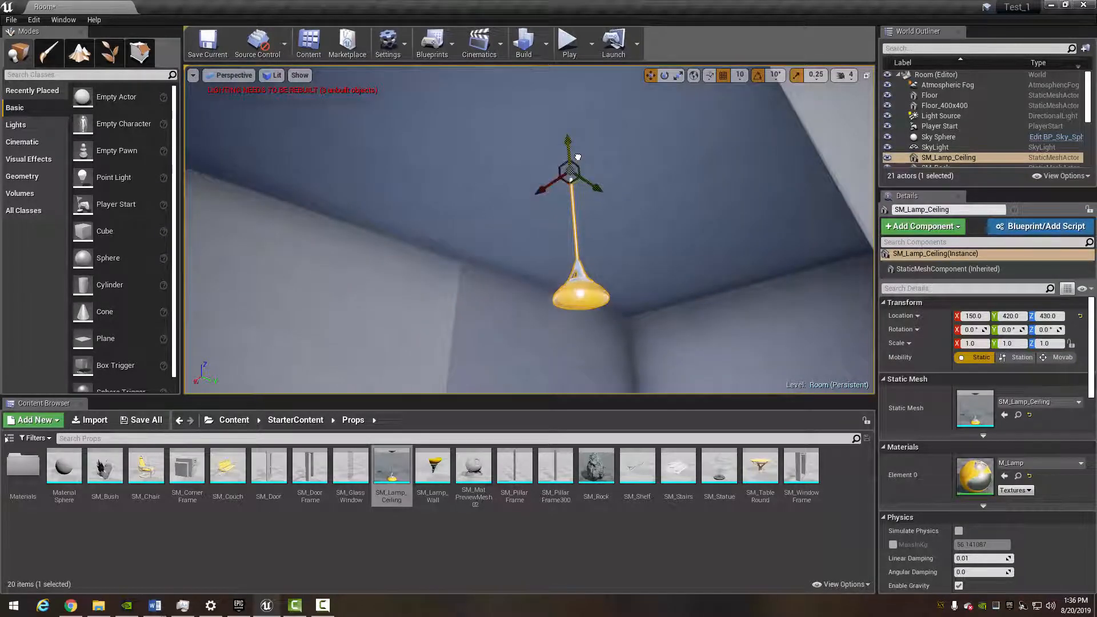
right_drag(579, 165, 691, 197)
drag(588, 108, 819, 141)
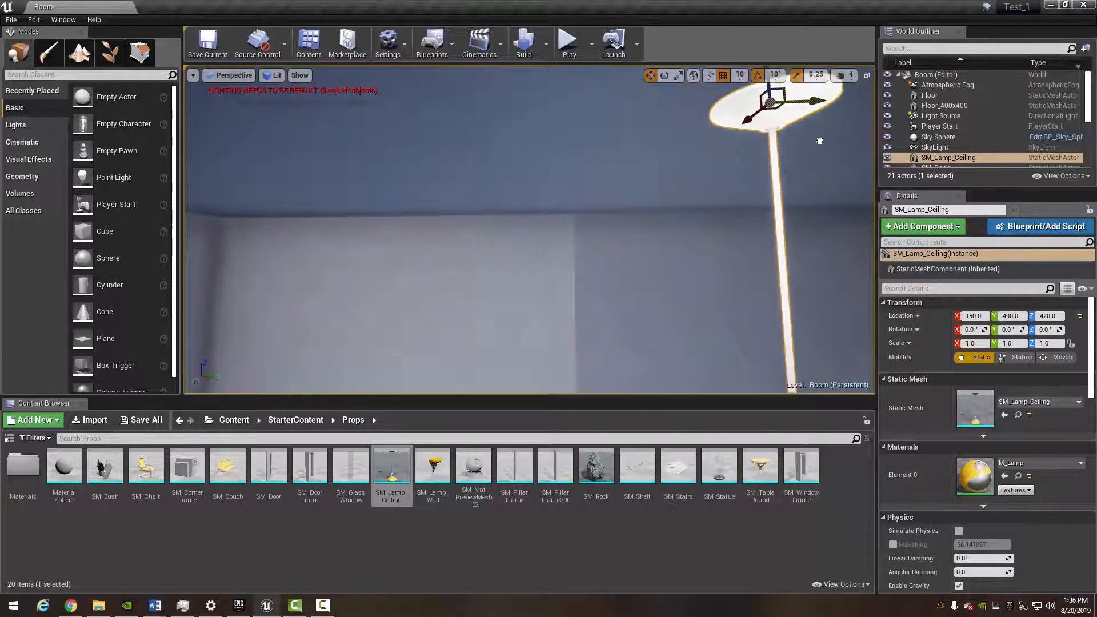
right_drag(628, 172, 769, 177)
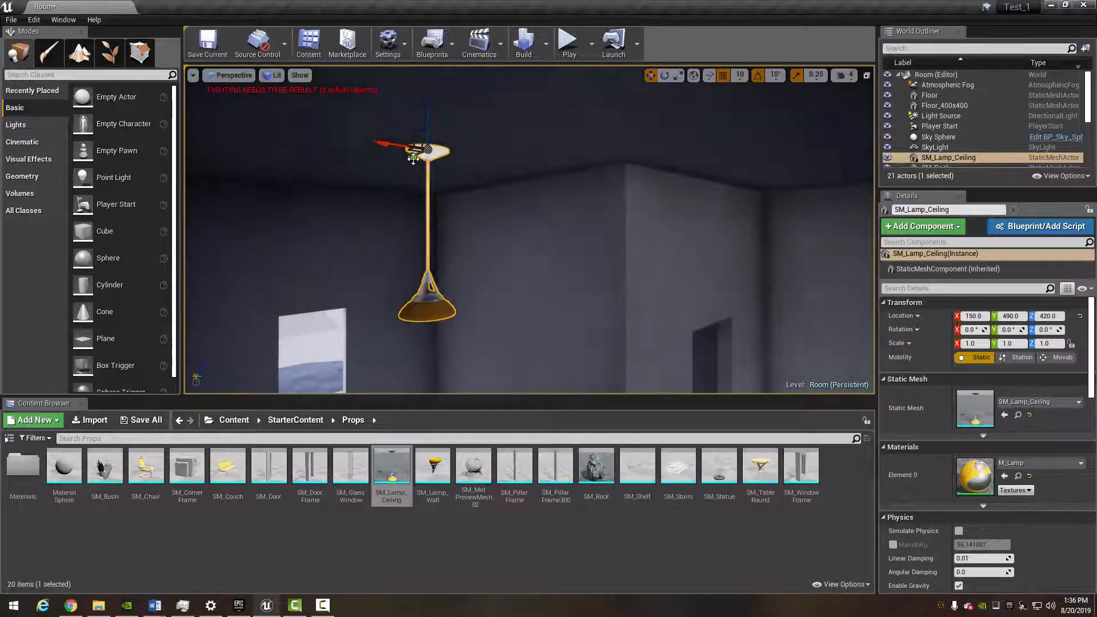
Center the ceiling lamp in the room section at X 160, Y 580.
drag(414, 153, 382, 169)
right_drag(381, 171, 475, 123)
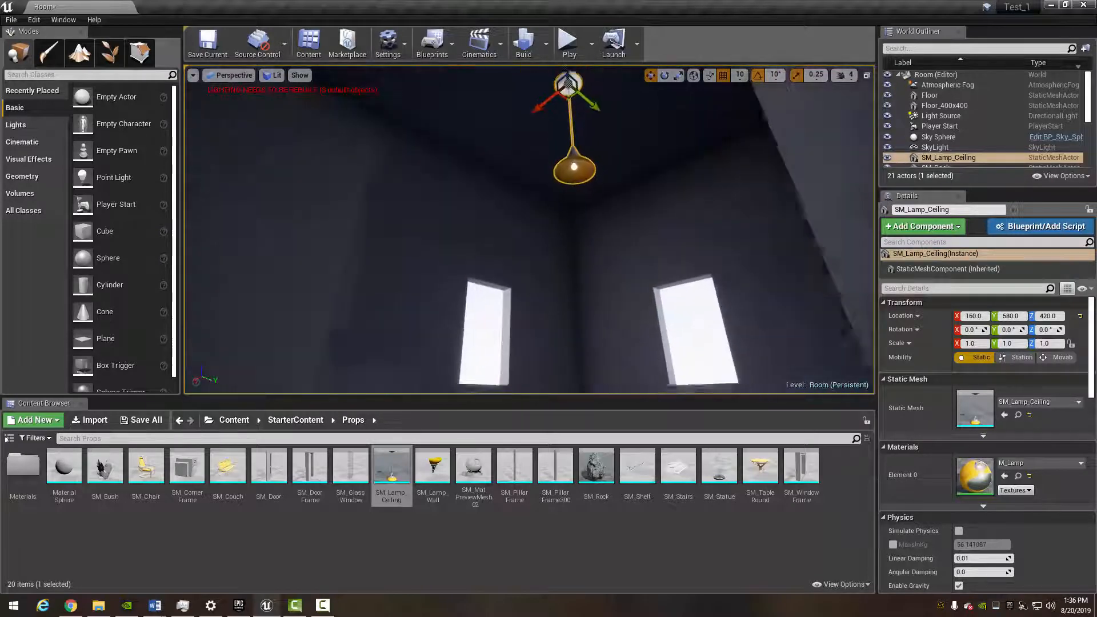
drag(540, 107, 534, 117)
mouse_move(534, 117)
right_down()
mouse_move(541, 192)
mouse_move(591, 148)
mouse_move(577, 89)
mouse_move(570, 162)
mouse_move(540, 208)
mouse_move(550, 117)
right_up()
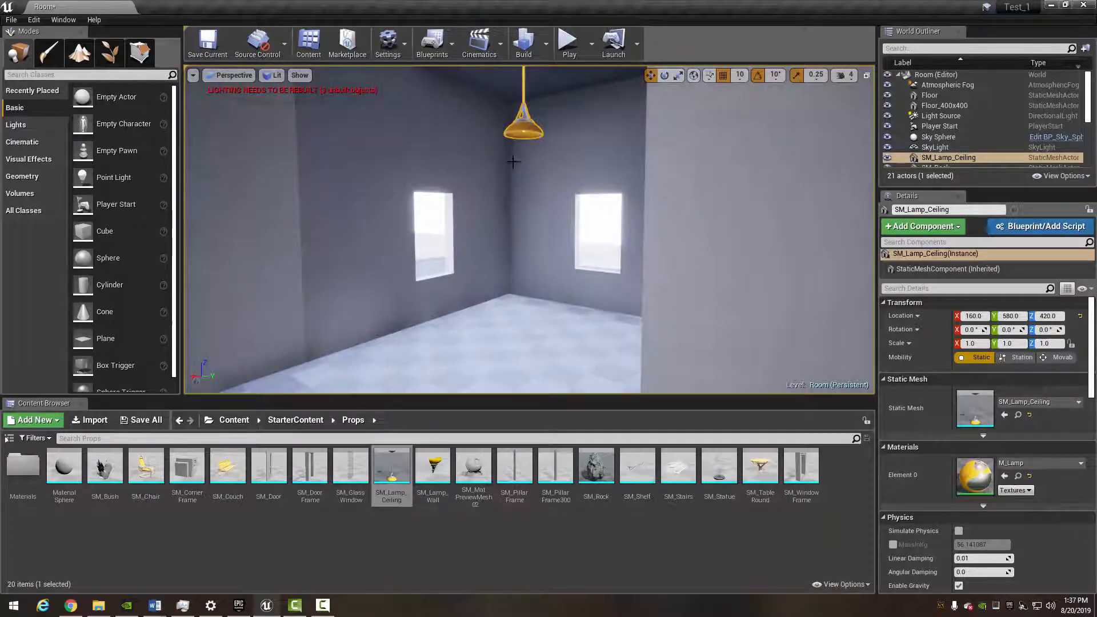
Play the level, walk into the building to check the hanging lamp, and end the play session.
right_drag(520, 176, 521, 206)
key(s)
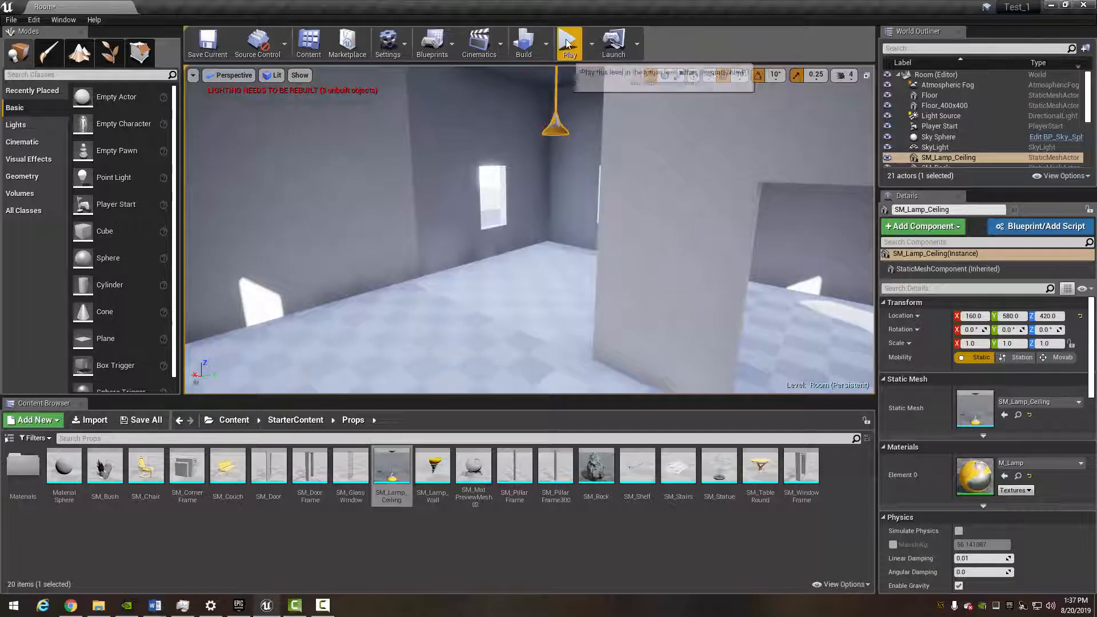
click(584, 59)
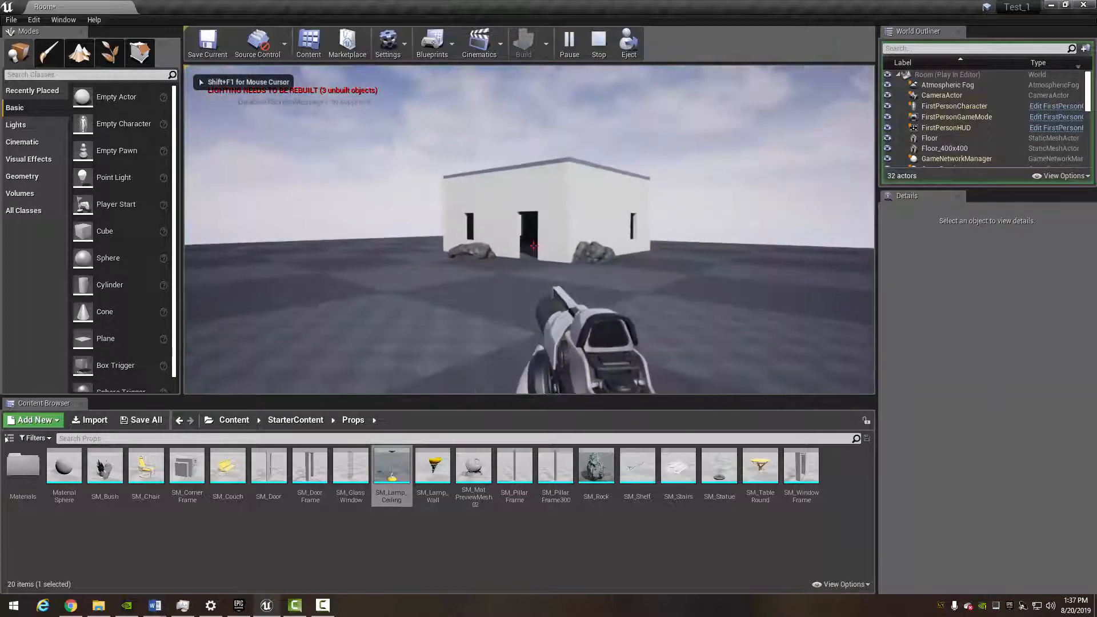
key(w)
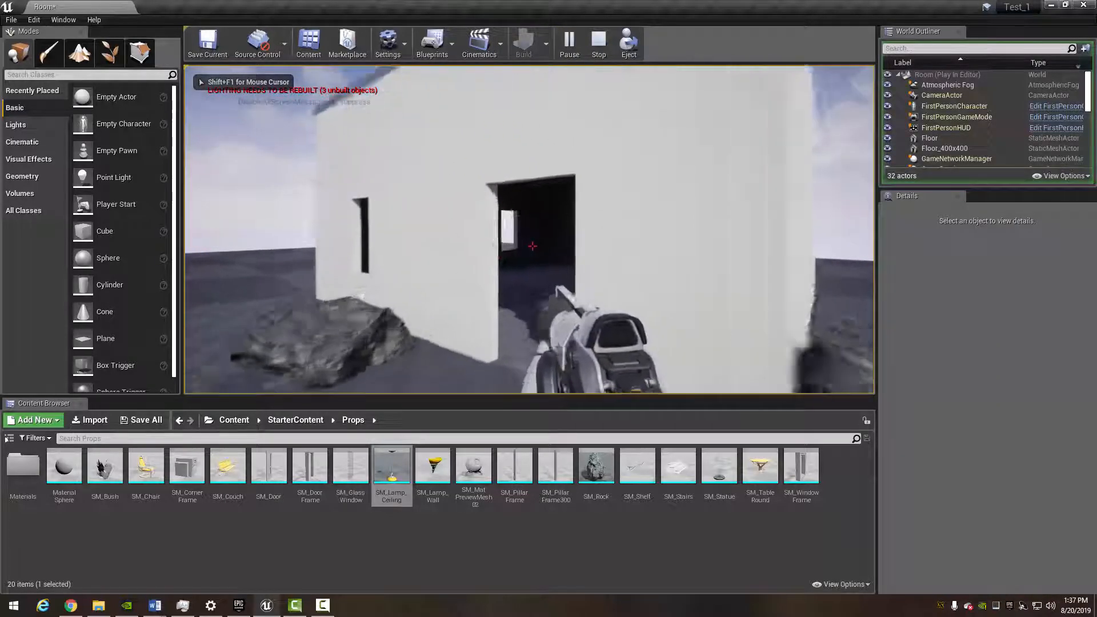
key(w)
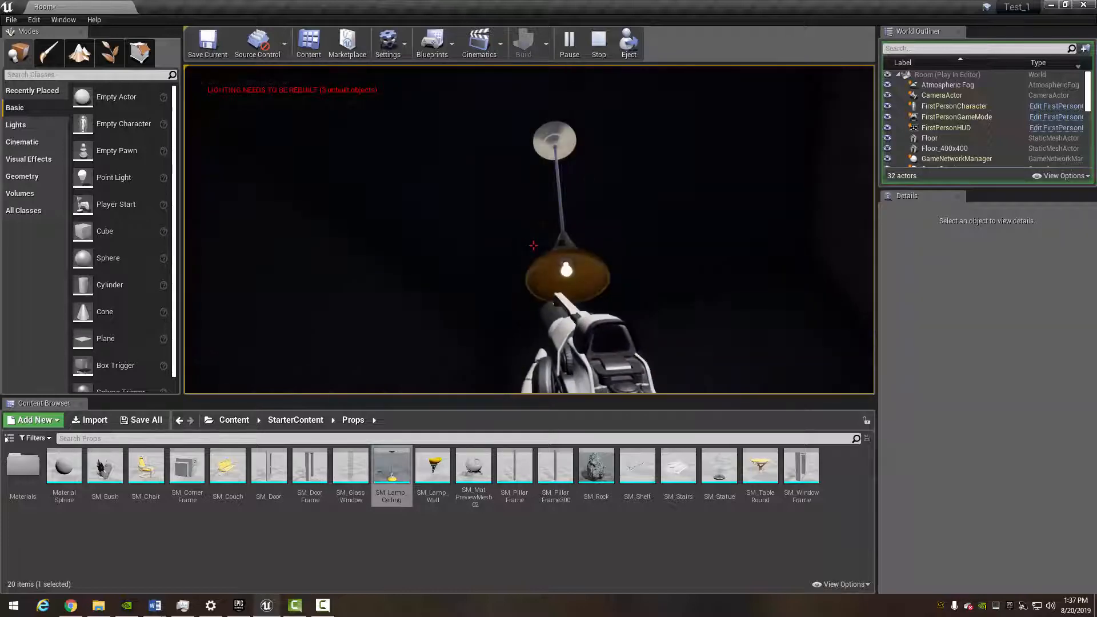
key(s)
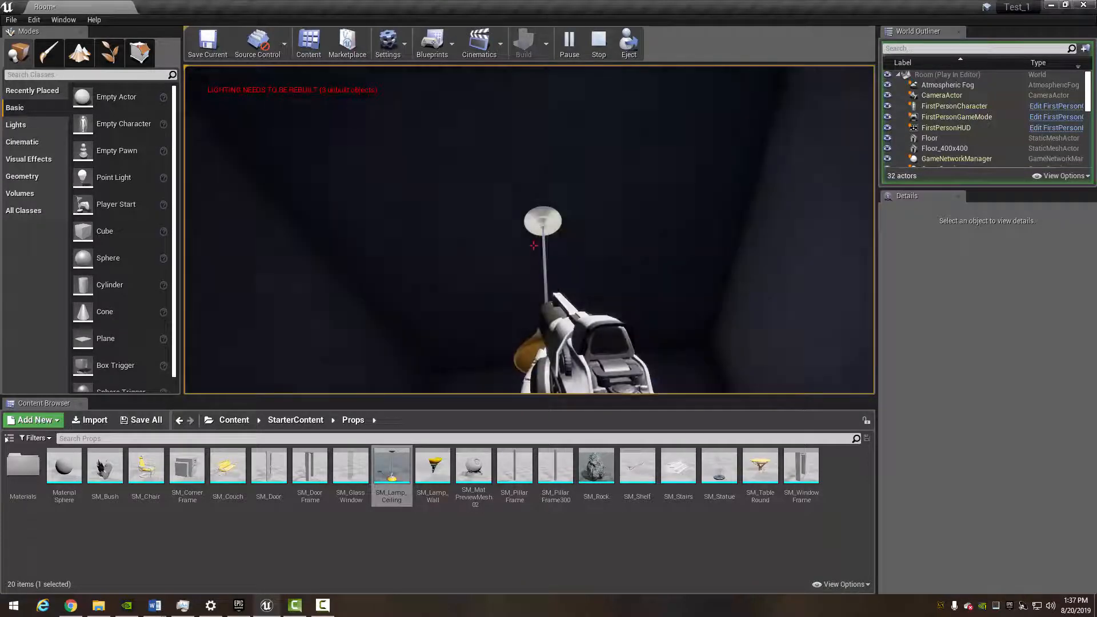
key(Escape)
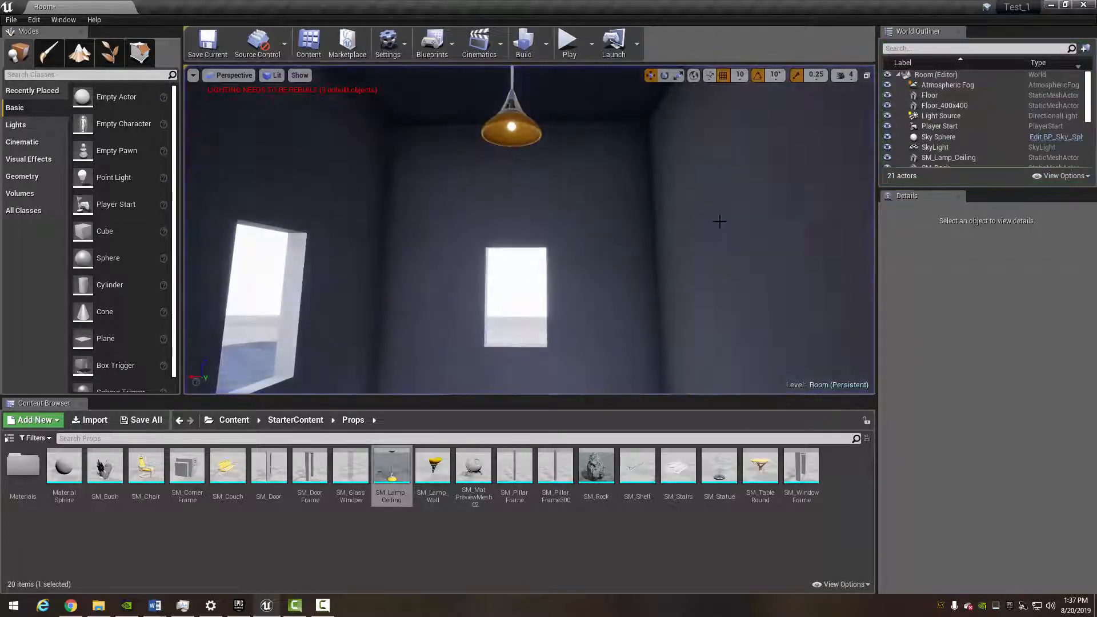
Place the SM_TableRound prop on the floor beneath the lamp at X 160, Y 580, Z 20.
key(s)
right_drag(720, 222, 720, 221)
key(w)
key(s)
key(d)
key(a)
key(w)
key(w)
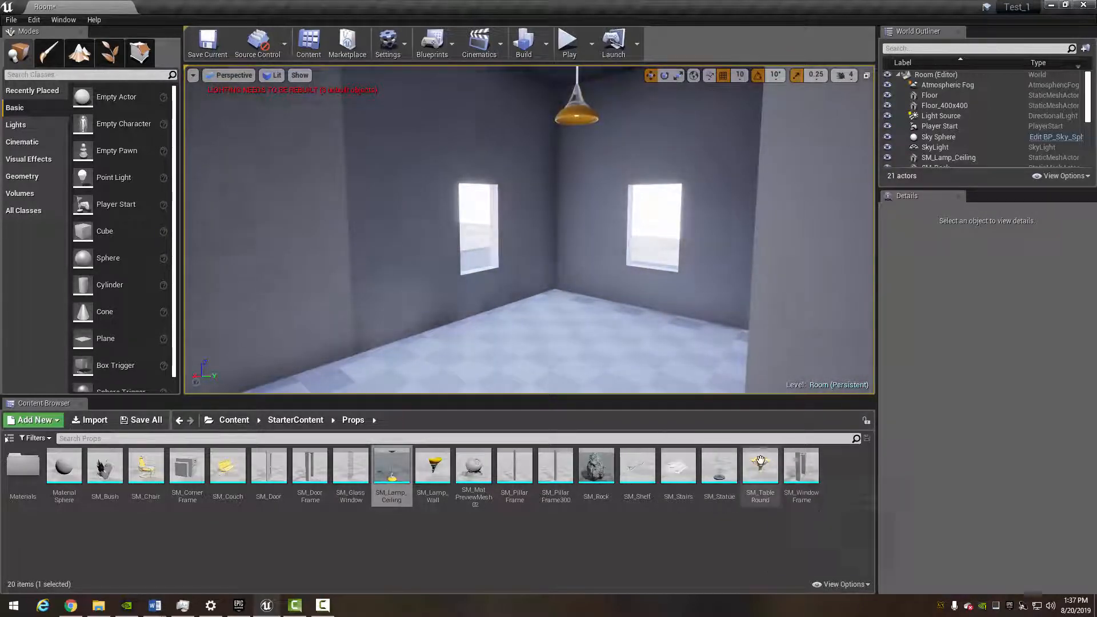
drag(760, 461, 571, 370)
right_drag(572, 371, 629, 403)
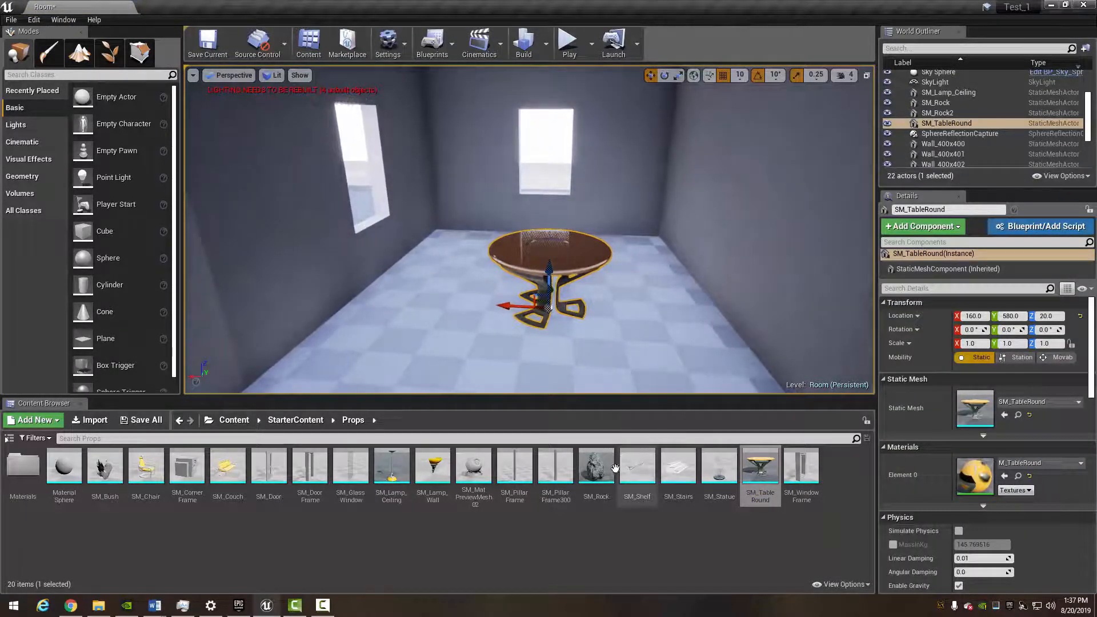
Place two SM_Chair props on opposite sides of the round table, the second at X 280, Y 590.
drag(154, 477, 415, 297)
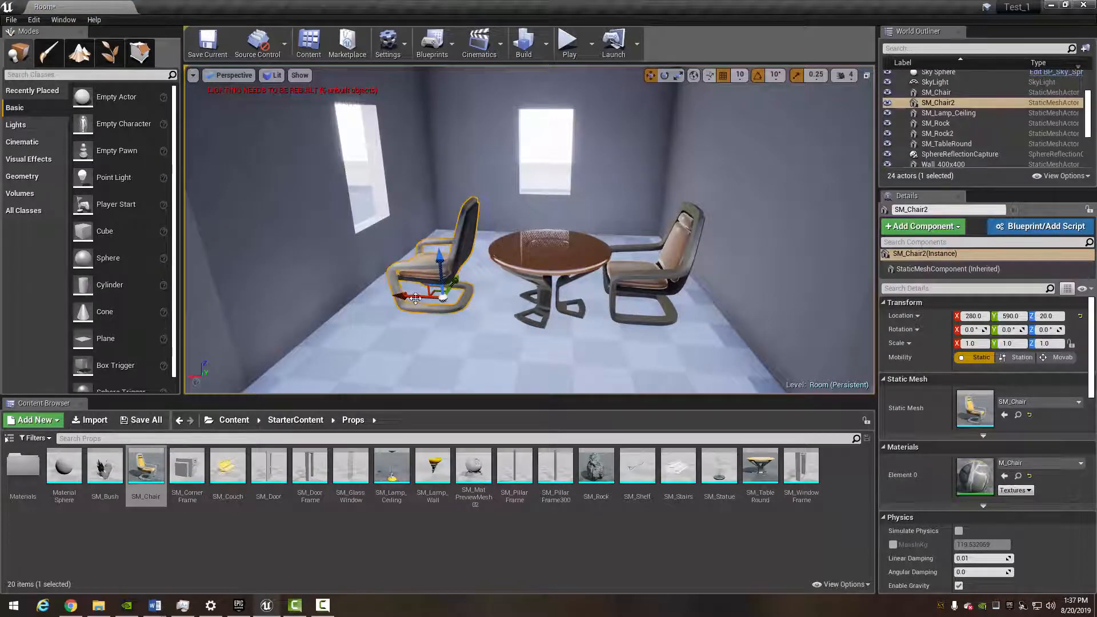
Try to rotate the second chair about its vertical axis toward the table, and undo the rotation.
key(e)
drag(415, 298, 469, 303)
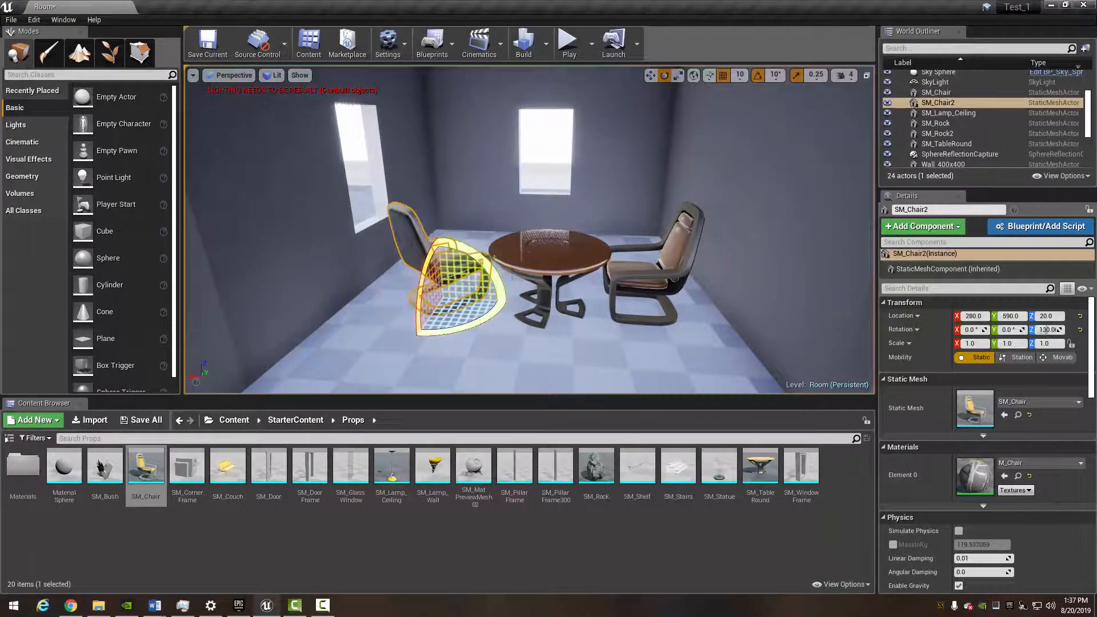
key(ctrl+z)
Mirror the second chair across the X axis so it faces the round table, and move it closer to X 260.
right_click(469, 302)
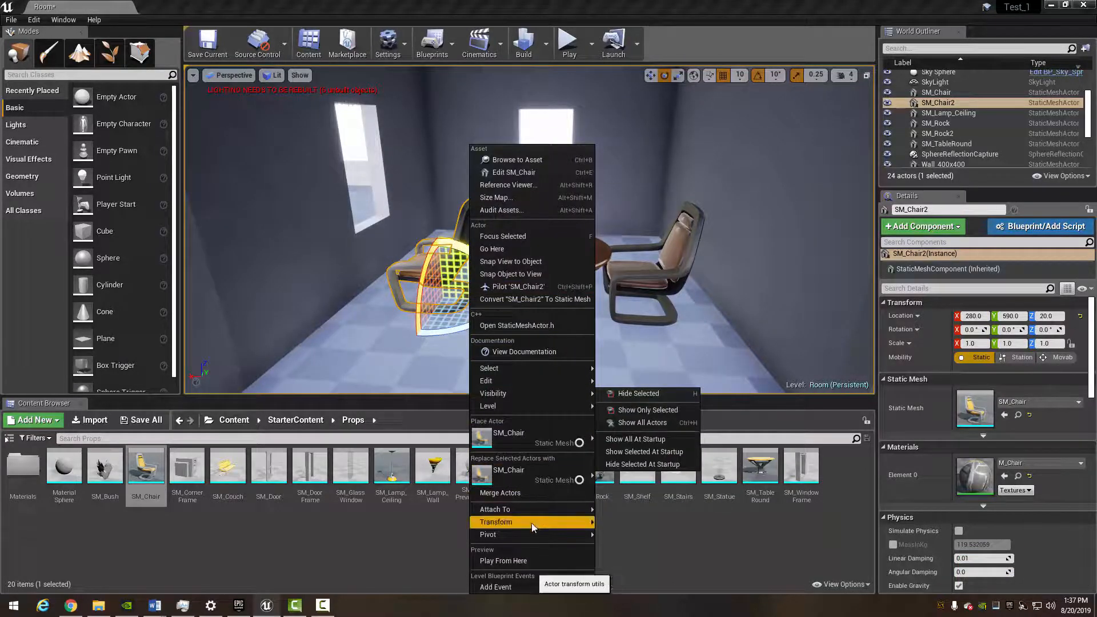
mouse_move(531, 522)
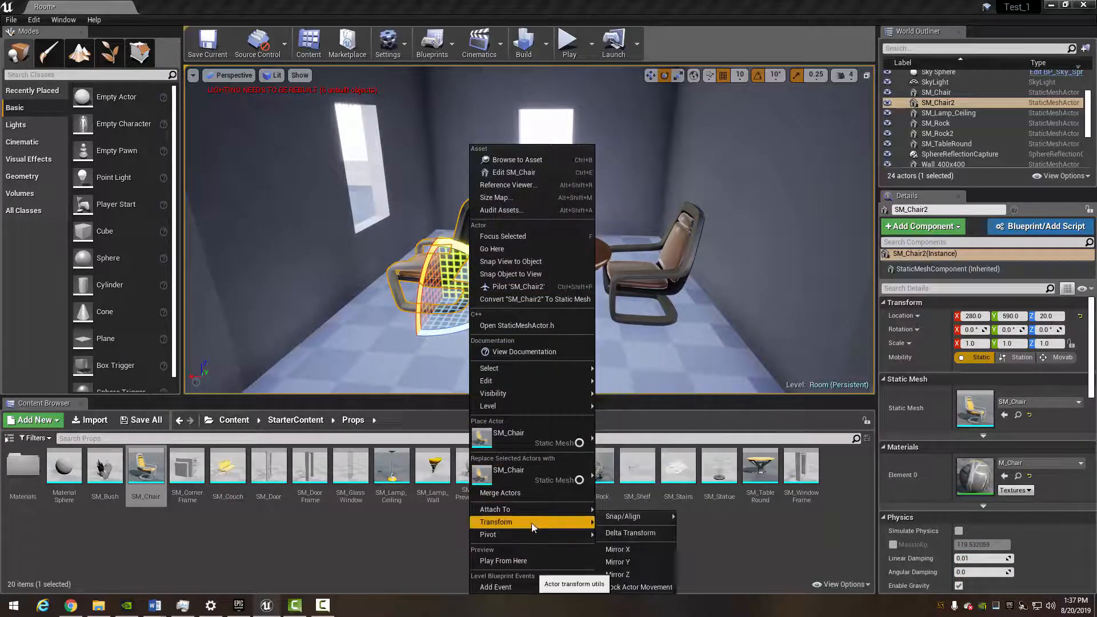
click(628, 550)
right_drag(553, 165, 523, 200)
key(w)
key(s)
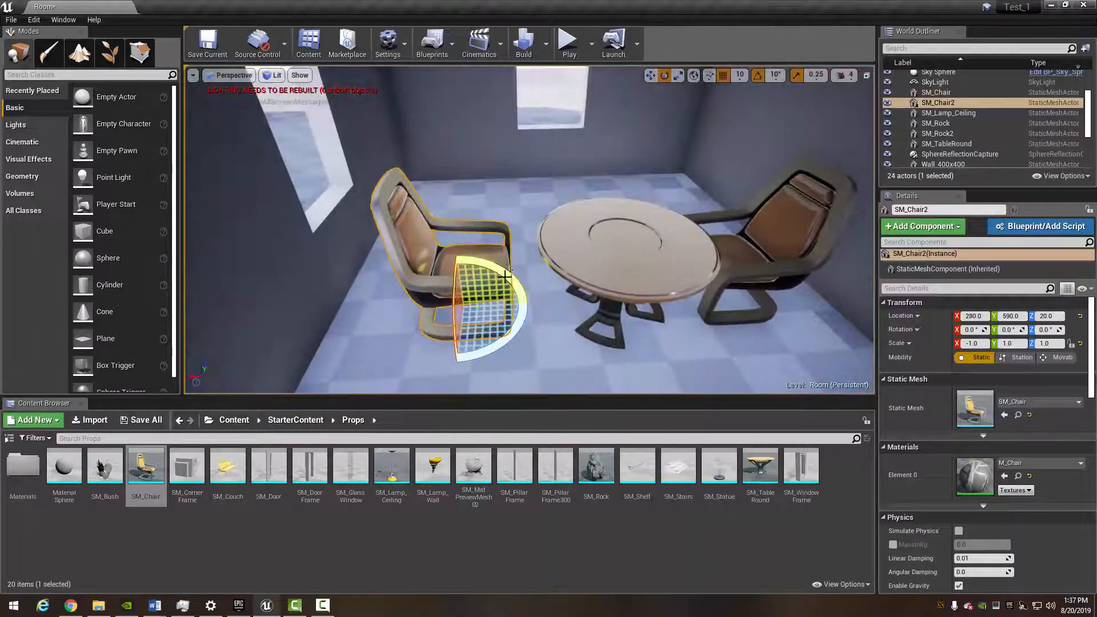
key(w)
drag(421, 309, 446, 307)
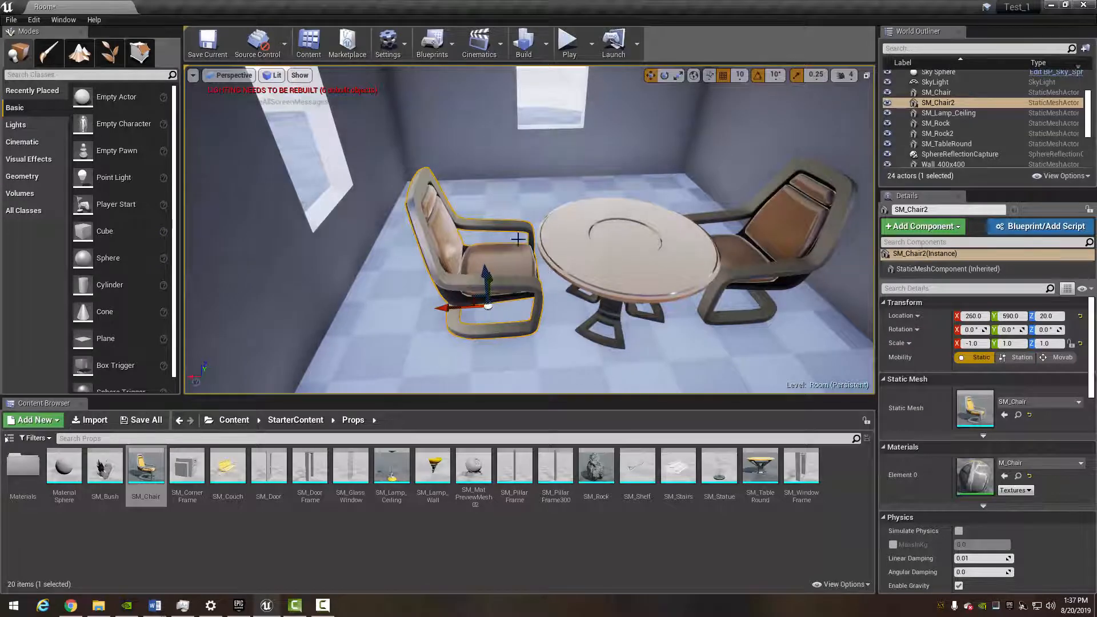
Rotate the first chair to -20° about its vertical axis and move it to X 70, Y 620.
key(d)
right_drag(518, 239, 523, 217)
click(634, 283)
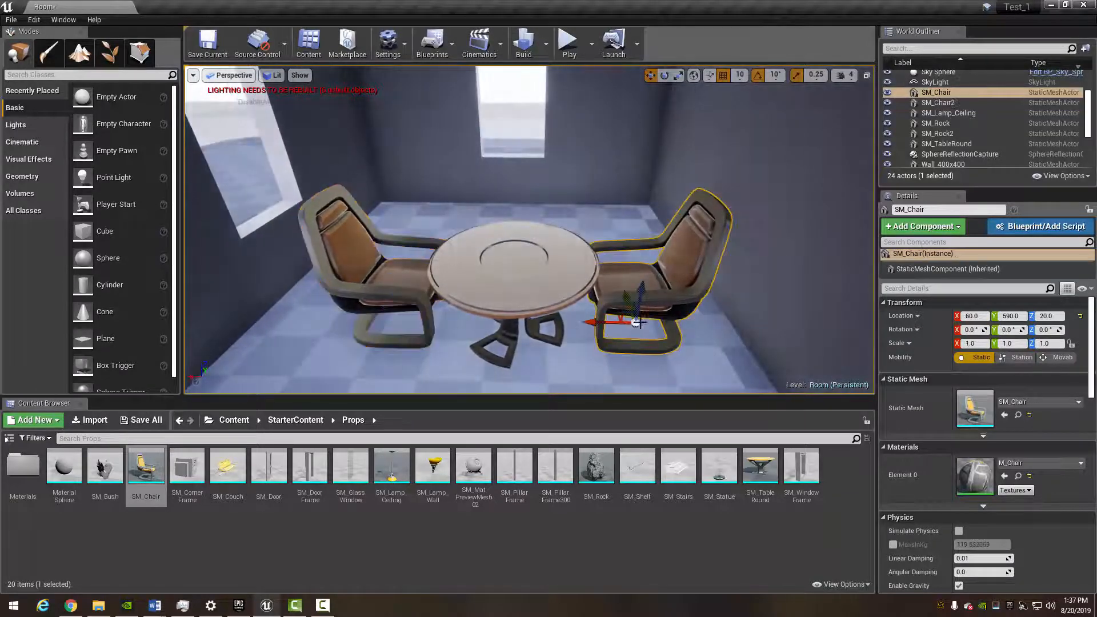
key(e)
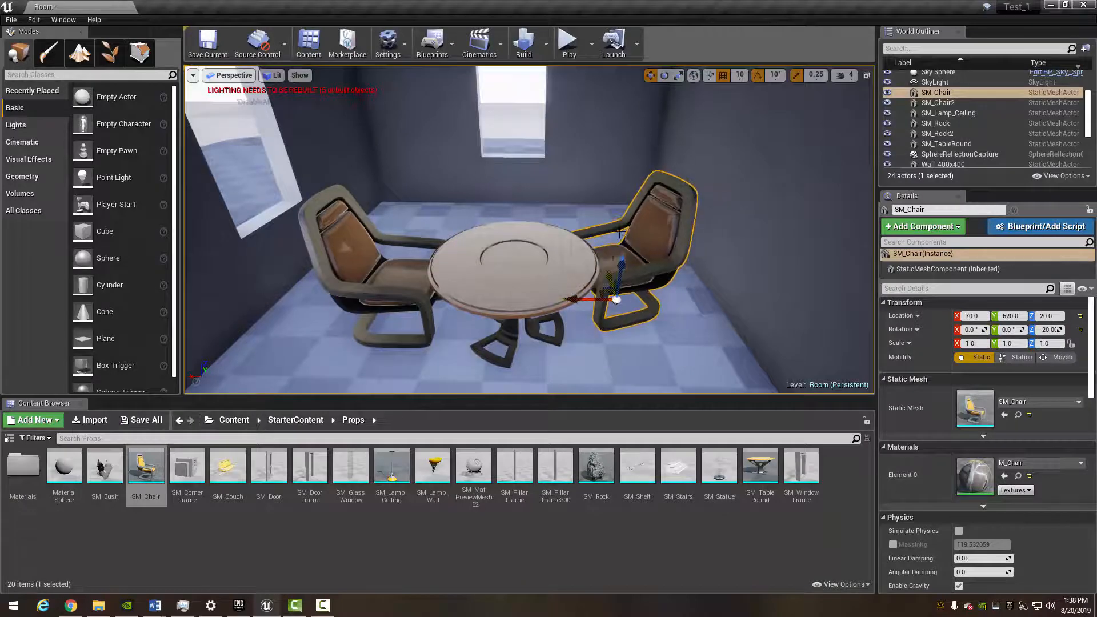
Examine the table and chair arrangement from across the room, and the building from outside.
key(s)
mouse_move(620, 231)
right_down()
mouse_move(622, 257)
mouse_move(583, 251)
mouse_move(635, 229)
mouse_move(611, 228)
mouse_move(712, 230)
mouse_move(629, 229)
mouse_move(629, 191)
mouse_move(632, 231)
mouse_move(597, 229)
mouse_move(643, 231)
mouse_move(614, 205)
mouse_move(632, 226)
mouse_move(620, 224)
right_up()
key(w)
key(s)
key(s)
key(w)
key(w)
key(s)
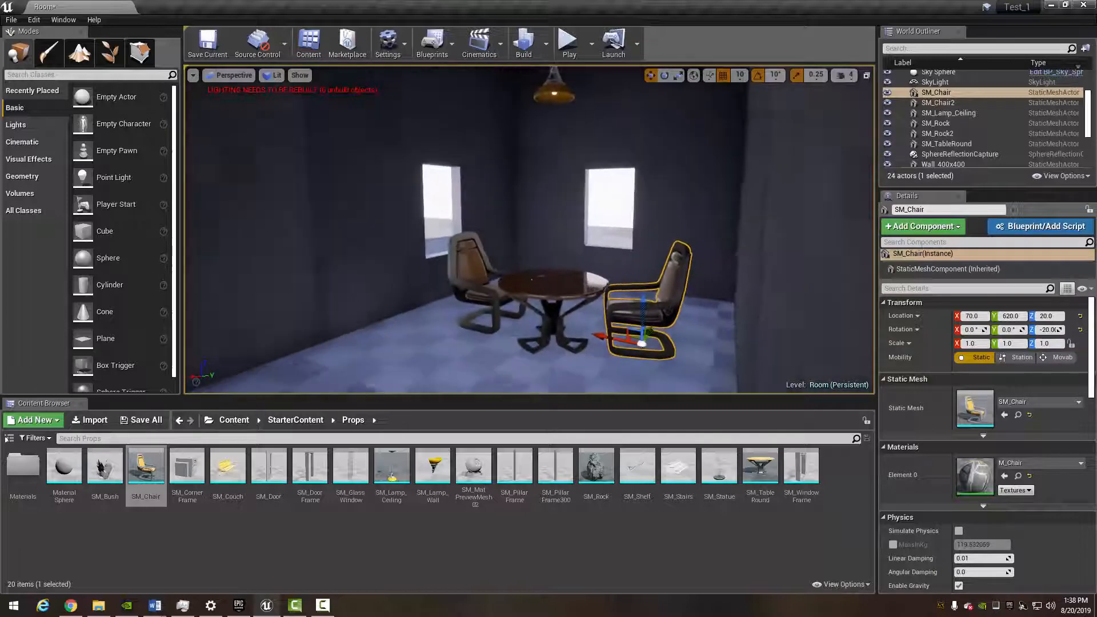
key(s)
mouse_move(642, 271)
right_down()
mouse_move(689, 271)
mouse_move(637, 272)
right_up()
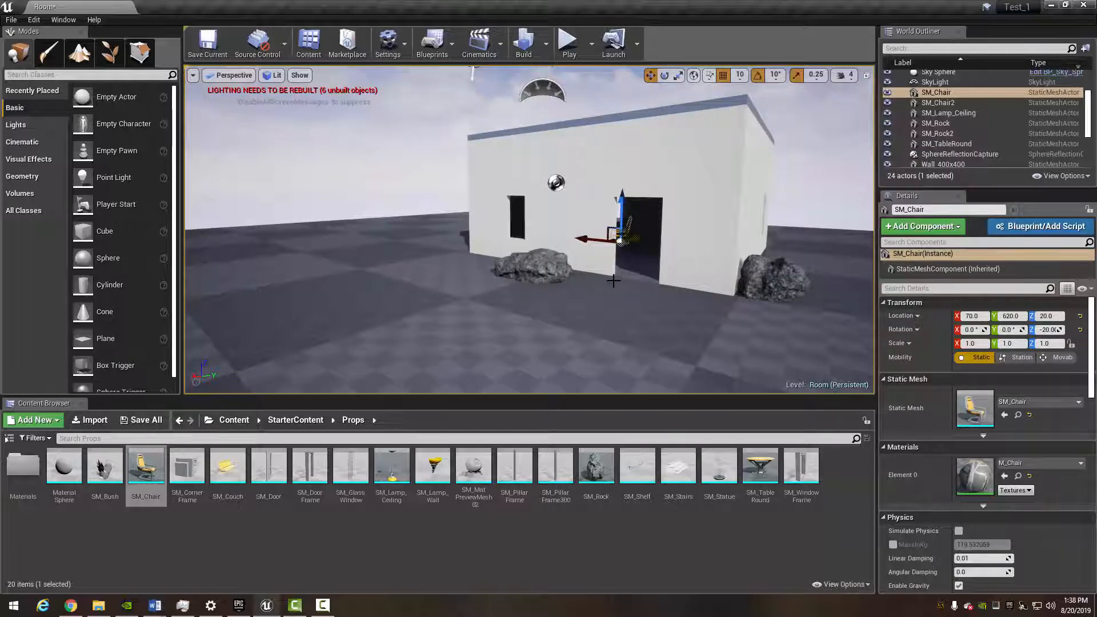
Add the SM_GlassWindow prop near the front wall's window opening and rotate it 90° about Z to lie along the wall.
key(w)
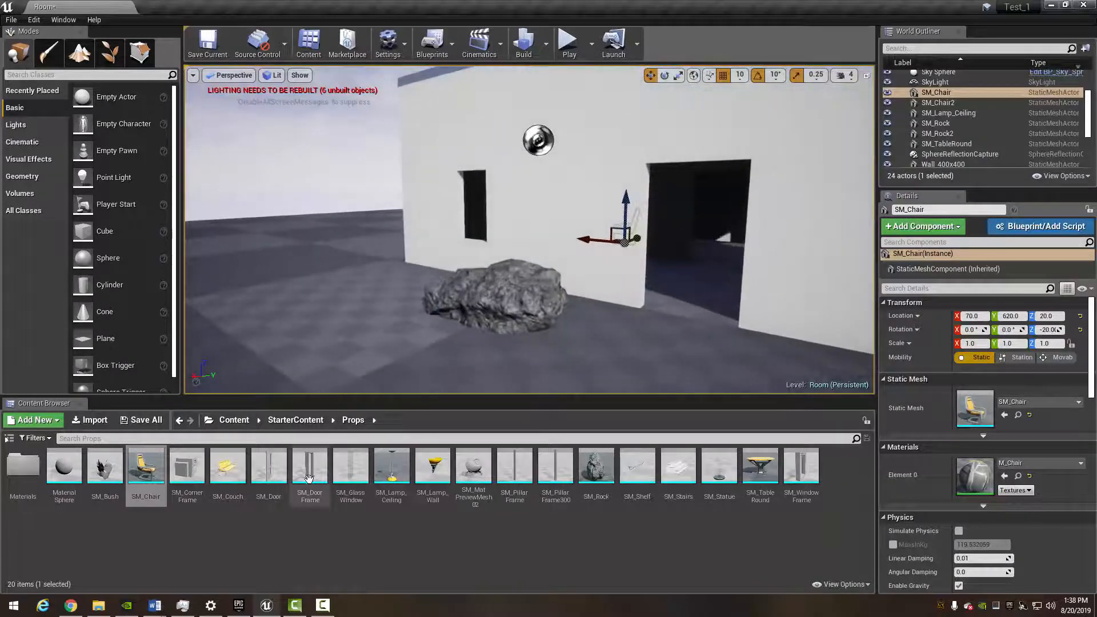
drag(351, 466, 483, 251)
key(w)
mouse_move(522, 263)
right_down()
mouse_move(521, 243)
mouse_move(503, 286)
mouse_move(522, 263)
right_up()
key(e)
drag(509, 288, 500, 284)
key(w)
right_drag(661, 313, 647, 315)
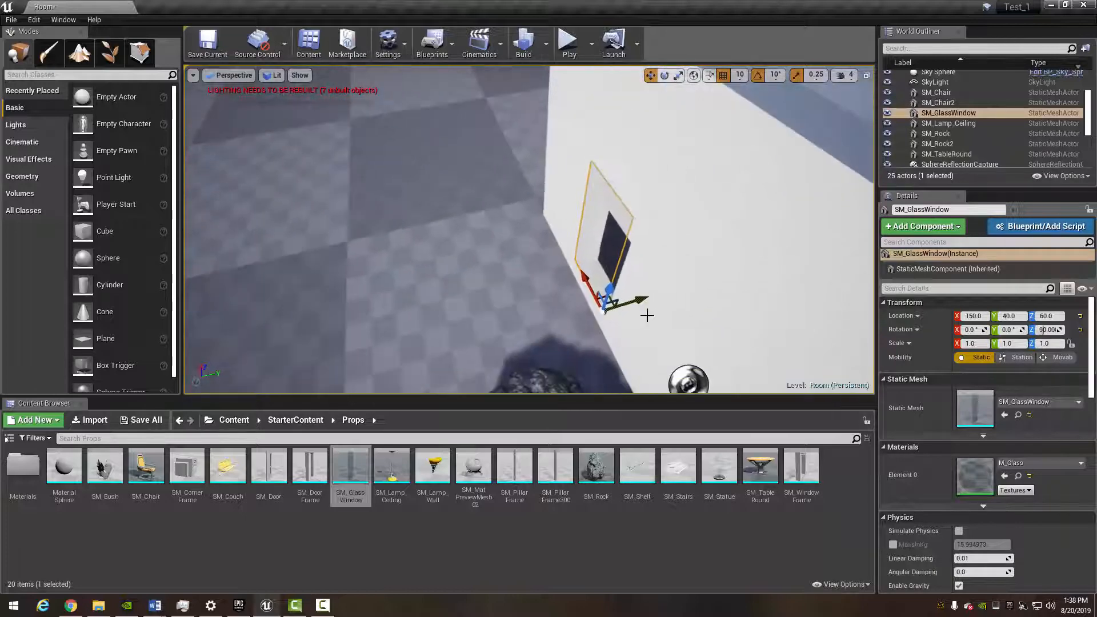
Fit the glass window over the front wall's opening at X 130, Y 50, Z 40, checking it from inside and outside.
drag(638, 303, 651, 300)
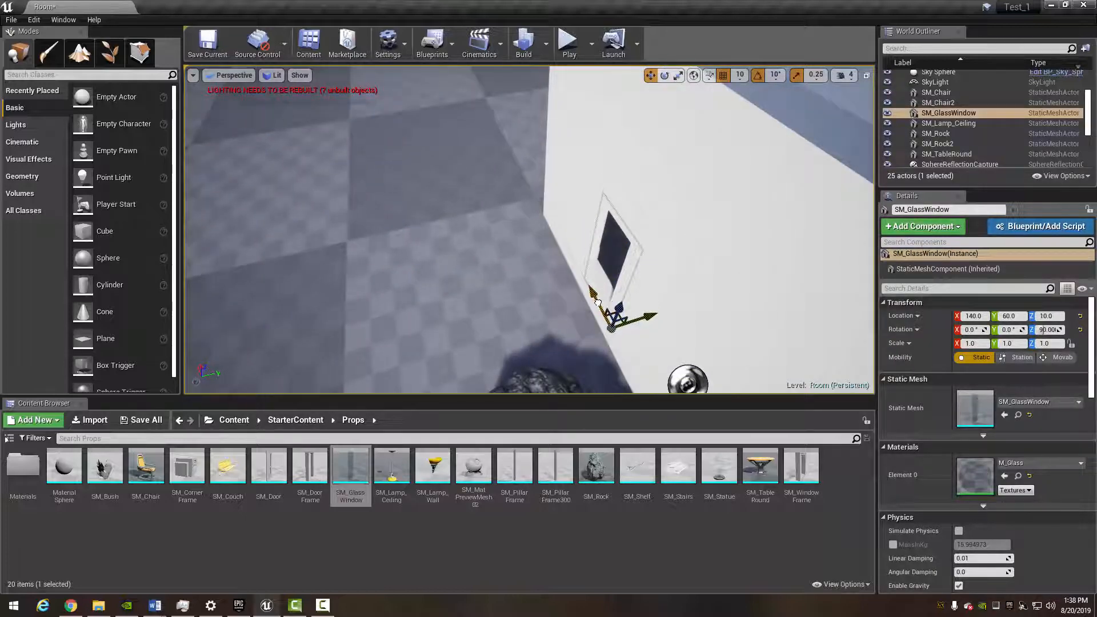
right_drag(624, 304, 610, 326)
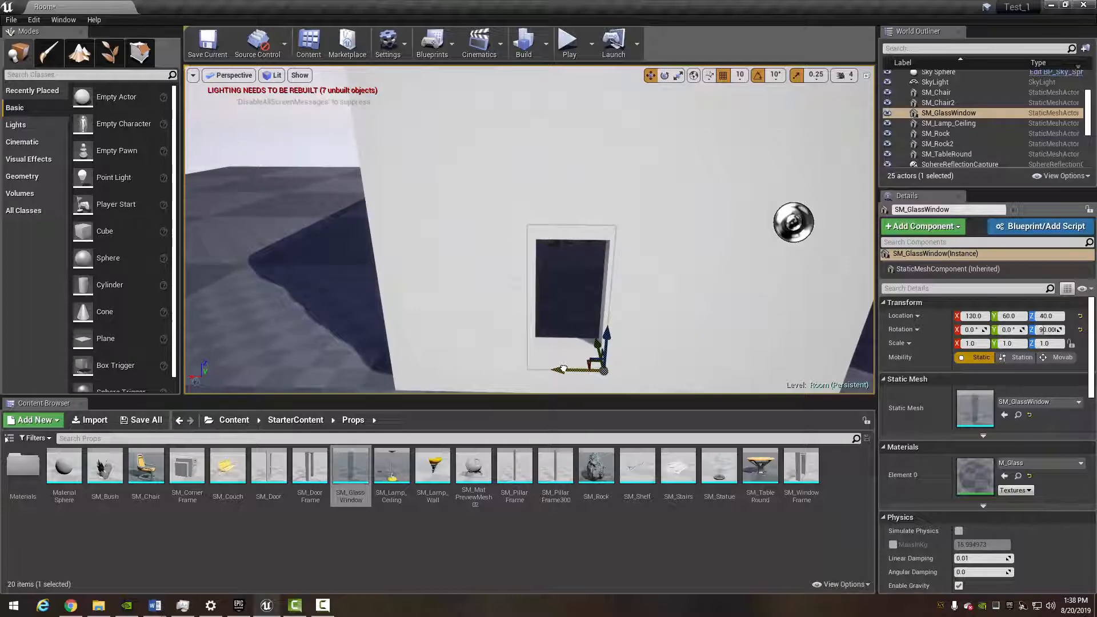
right_drag(565, 369, 487, 357)
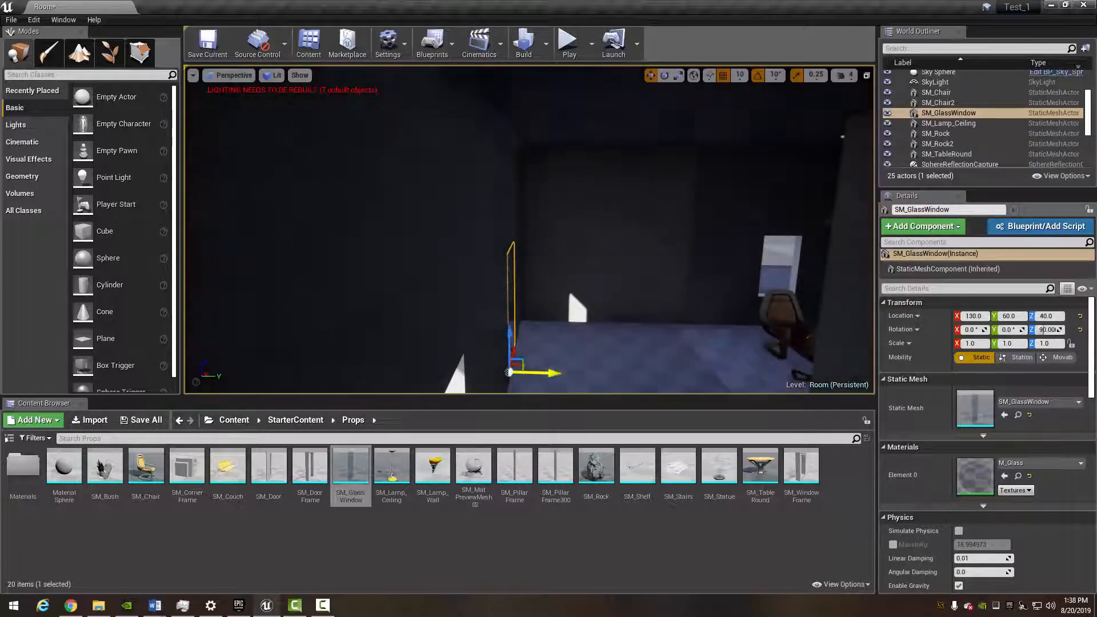
drag(558, 373, 548, 373)
right_drag(549, 372, 501, 339)
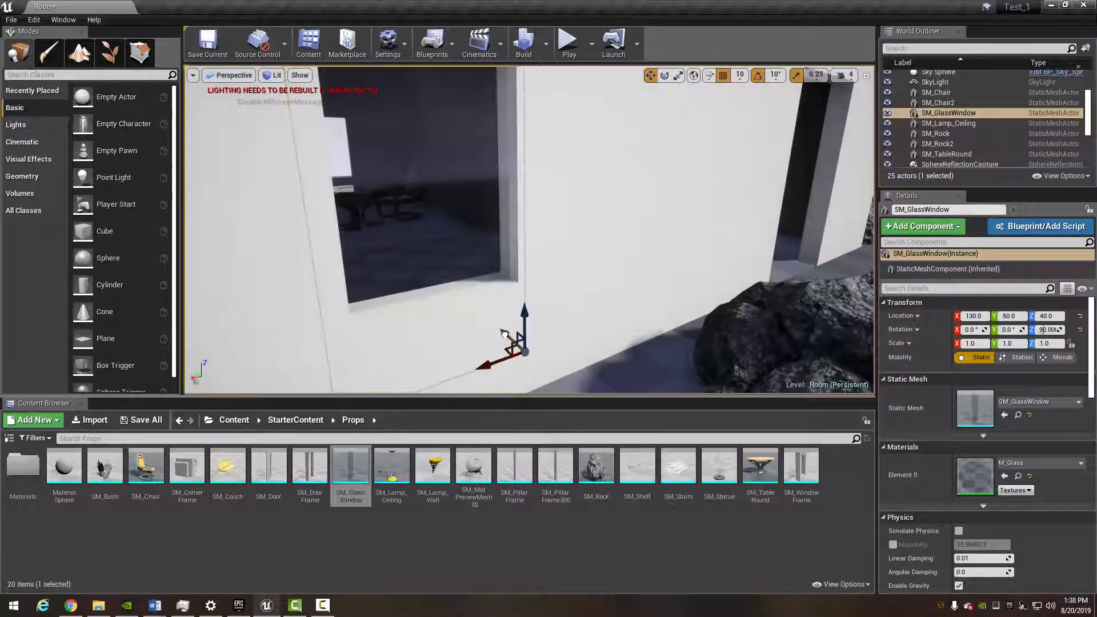
right_drag(607, 290, 520, 297)
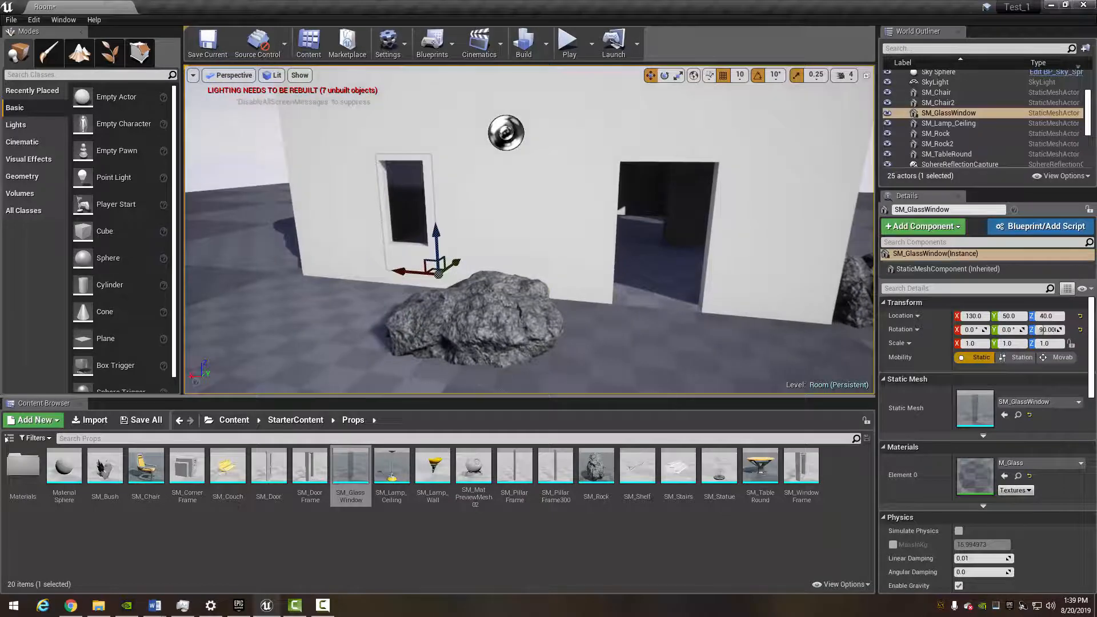
Move the rock in front of the window along X, with grid snapping turned off for free placement near X -75.7.
click(513, 313)
drag(506, 323, 540, 312)
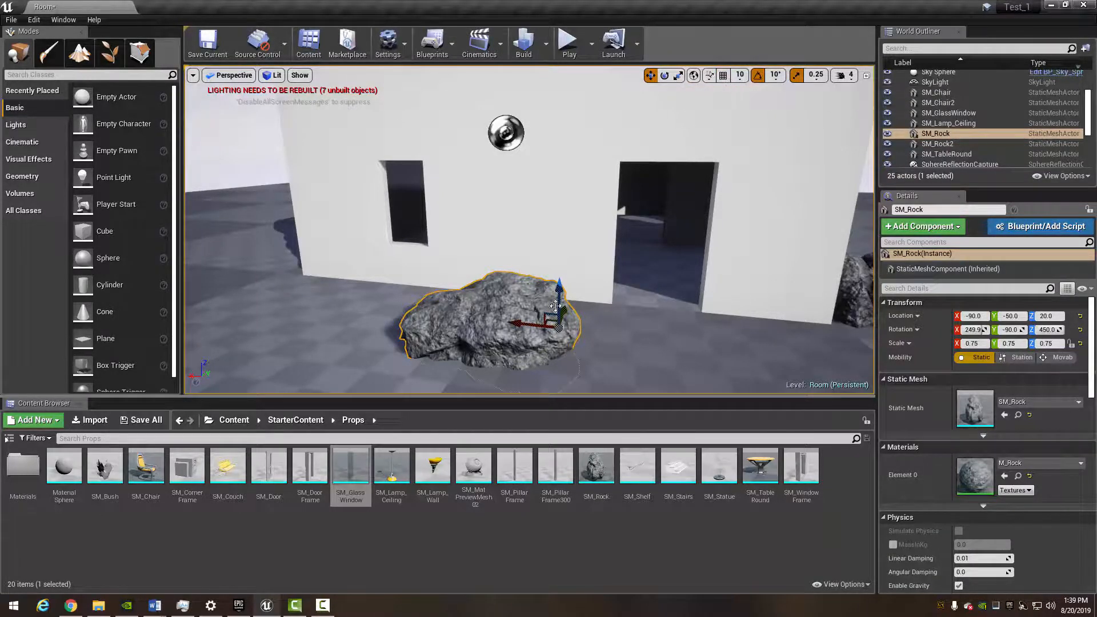
drag(525, 322, 508, 281)
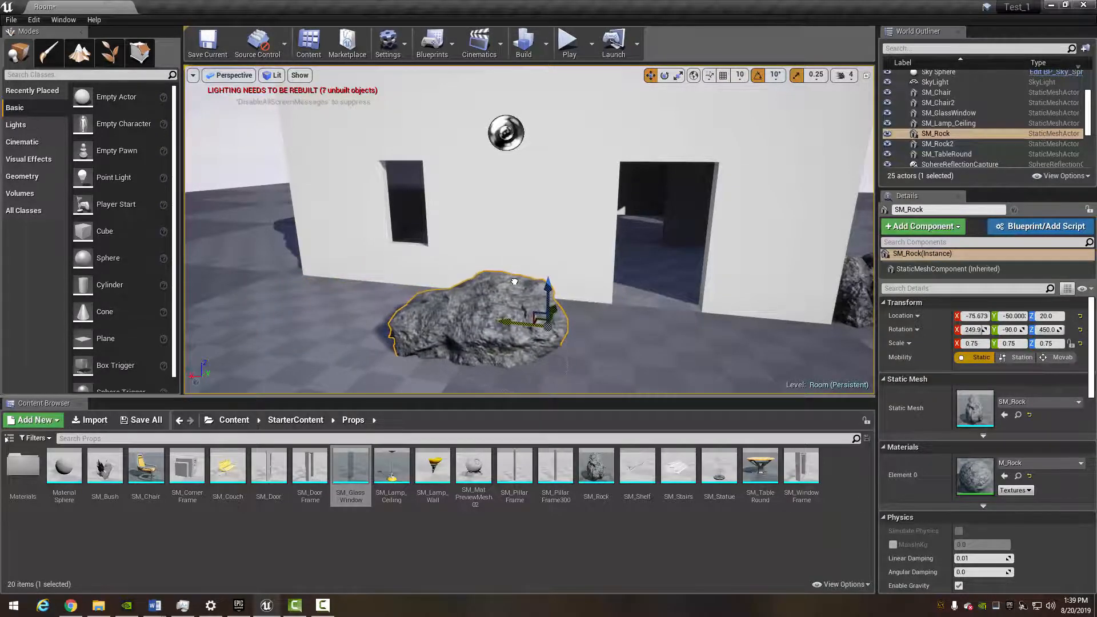
Move the rock in grid snap sizes of 5 and then 10, to about X -95.7.
click(740, 75)
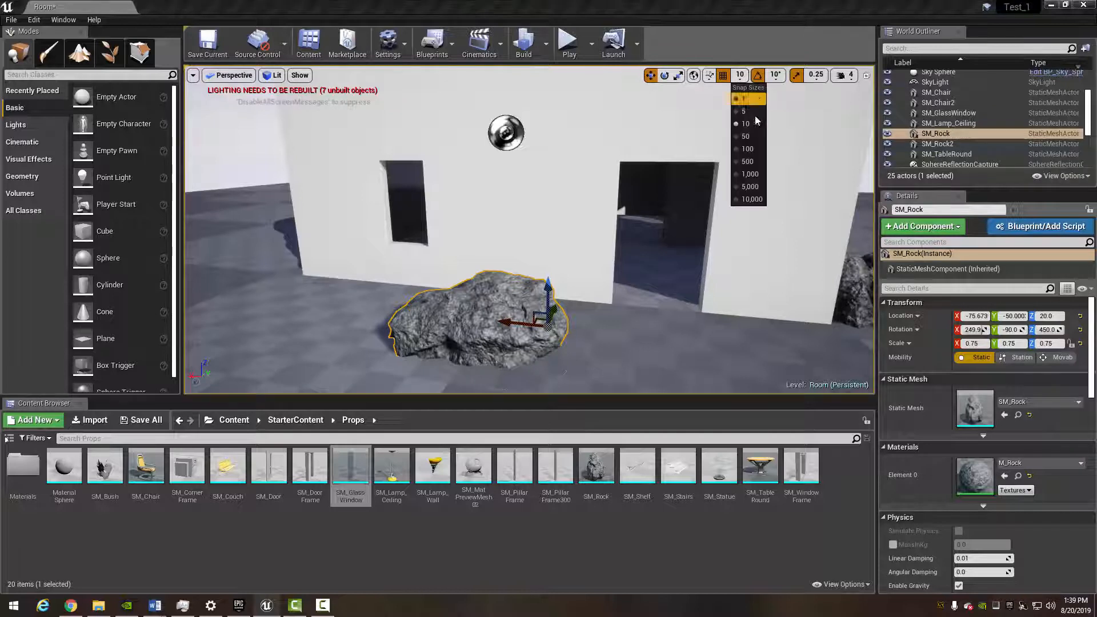
click(753, 110)
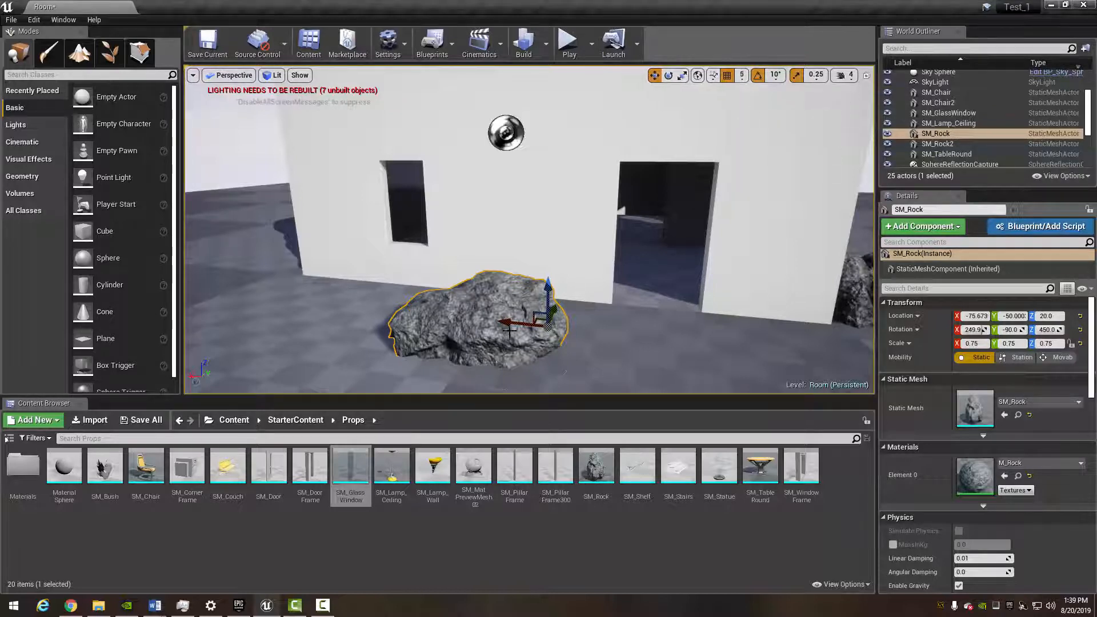
drag(502, 322, 517, 324)
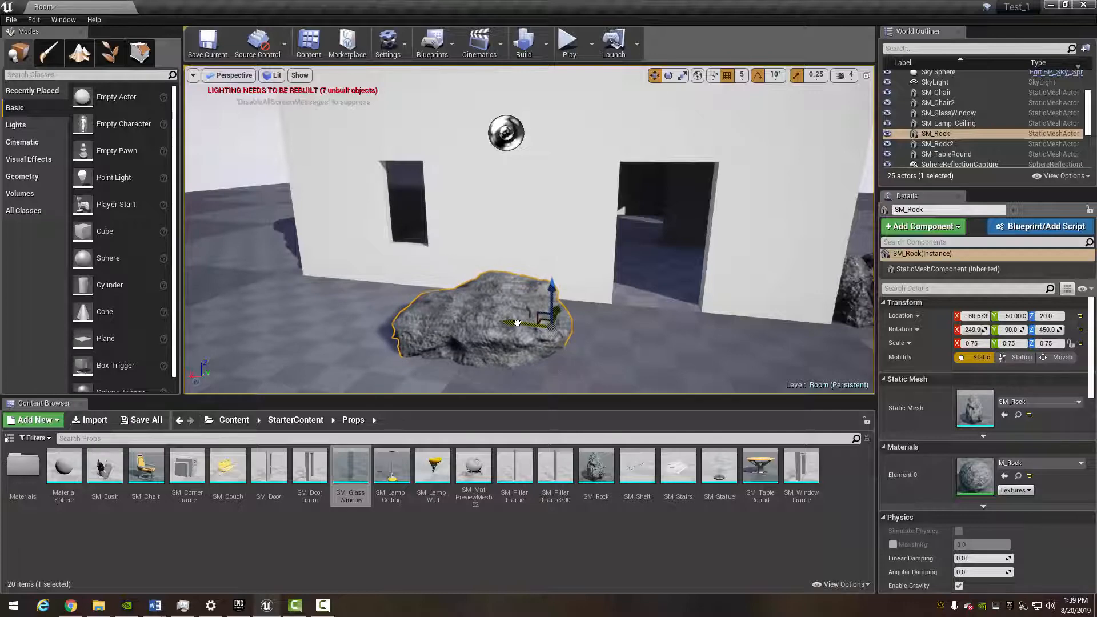
click(740, 76)
click(753, 122)
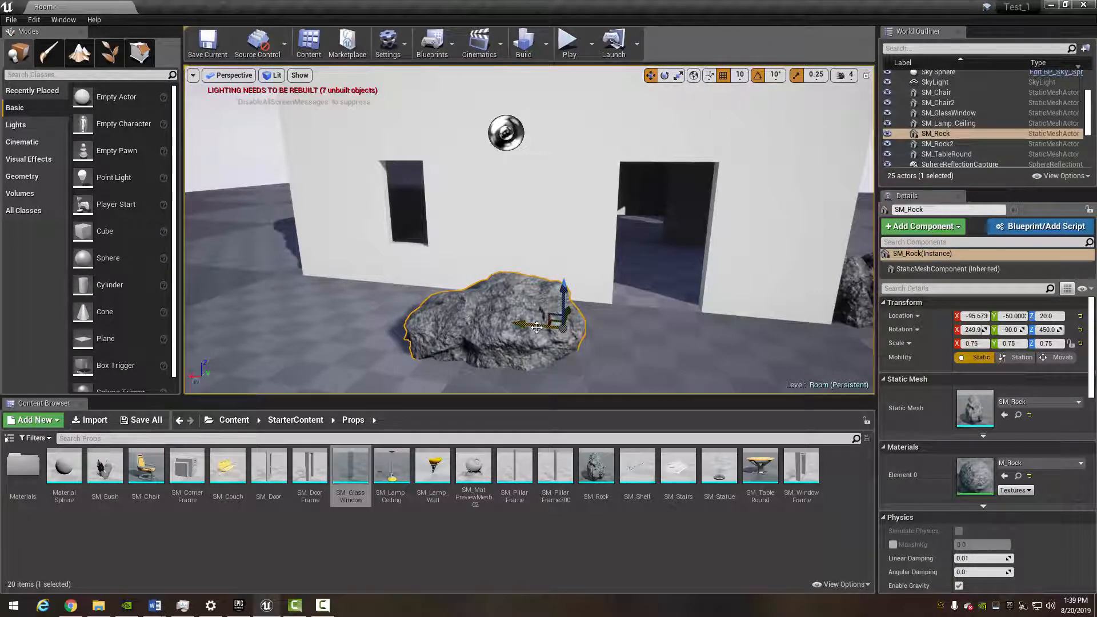
Rotate the second chair to 25° about Z using a 5° rotation snap, and move it to X 250, Y 620.
right_drag(587, 238, 515, 290)
key(w)
click(479, 286)
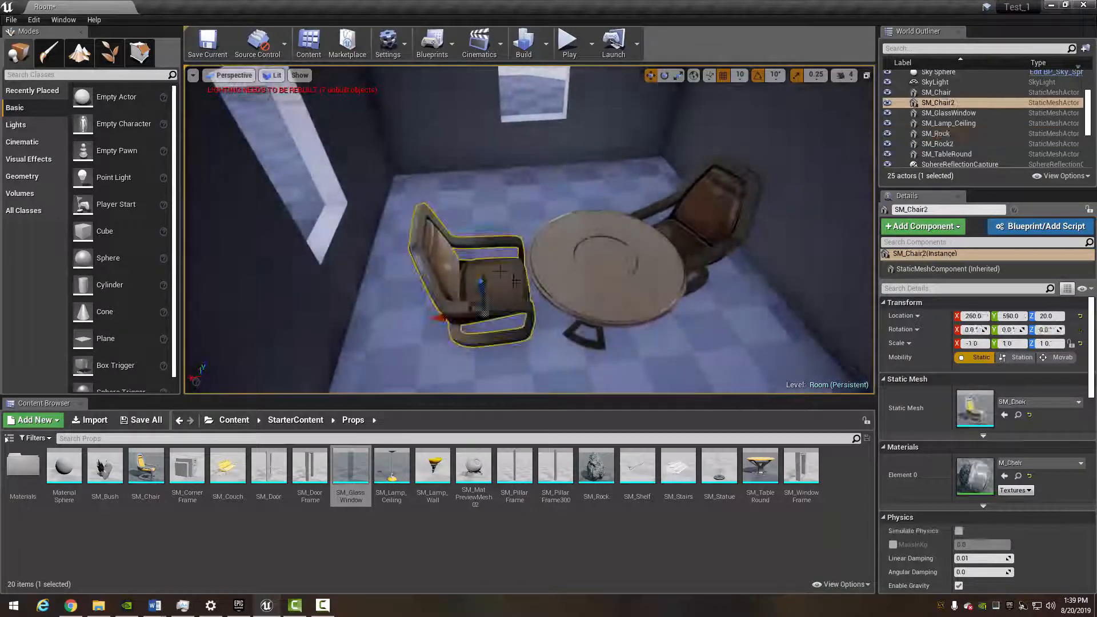
key(e)
drag(539, 337, 529, 354)
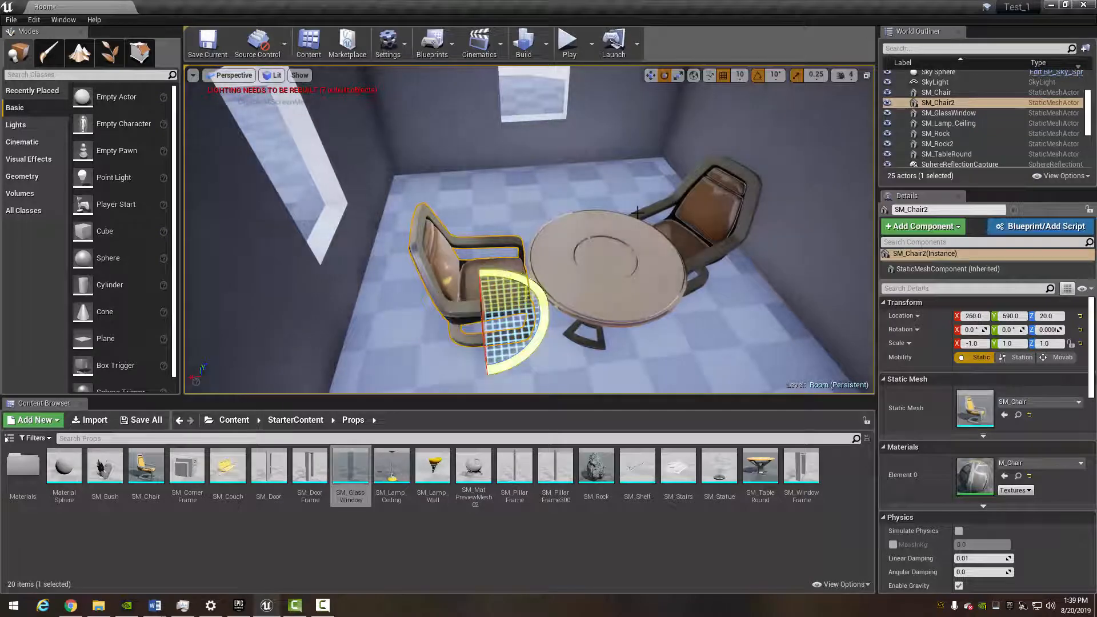
click(775, 75)
click(789, 96)
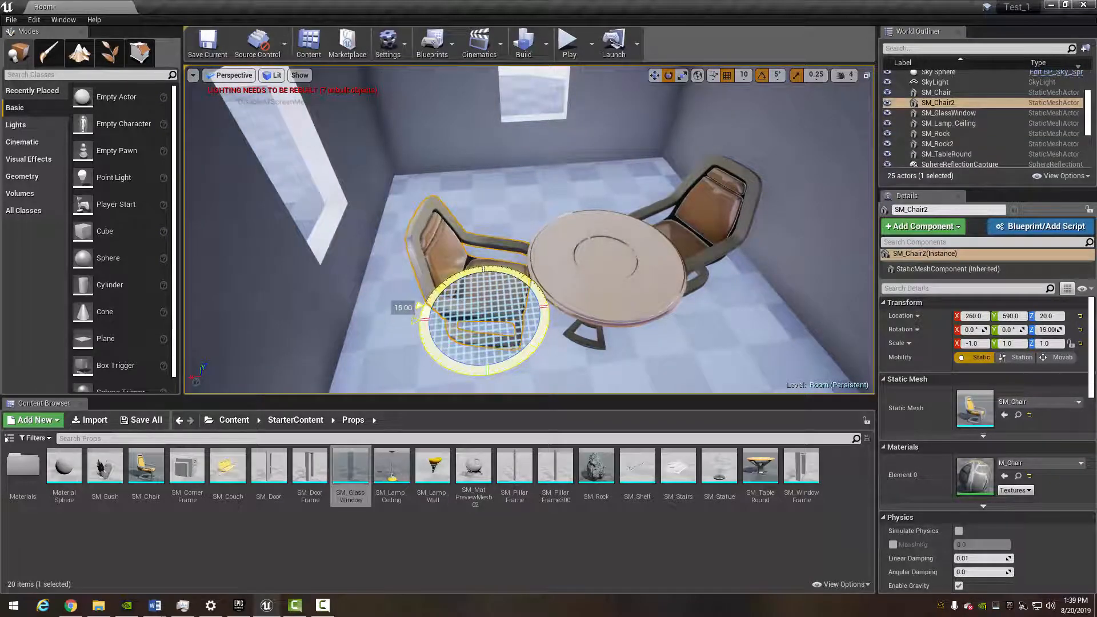
key(w)
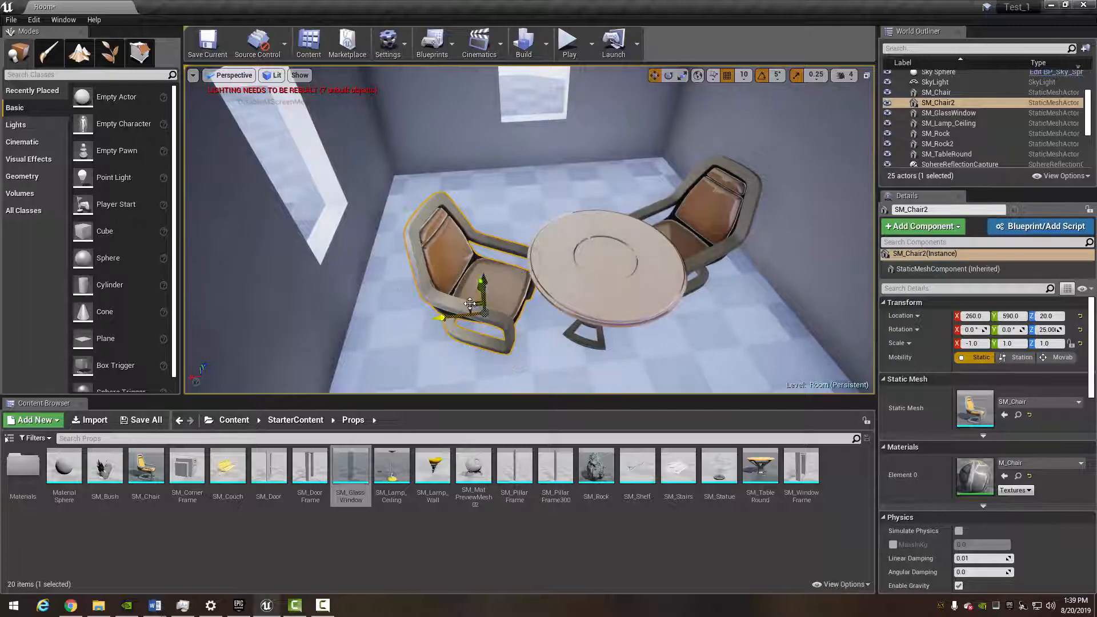
drag(473, 293, 480, 272)
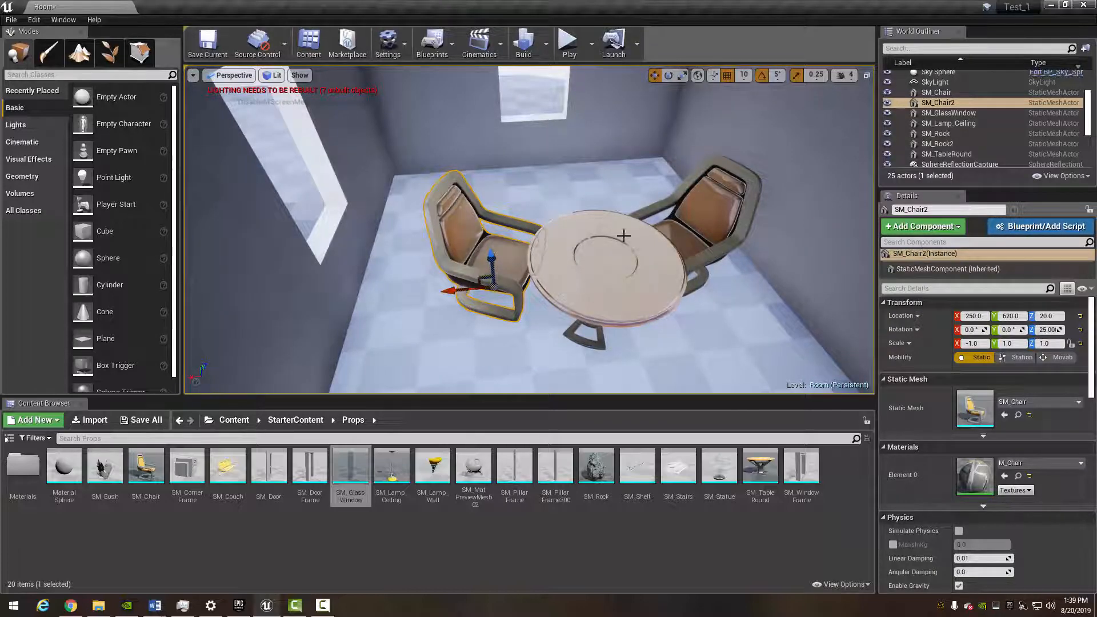
Shift the first chair away from the table along its local axes to about X 60.6, Y 623.4, and restore world coordinates.
click(706, 223)
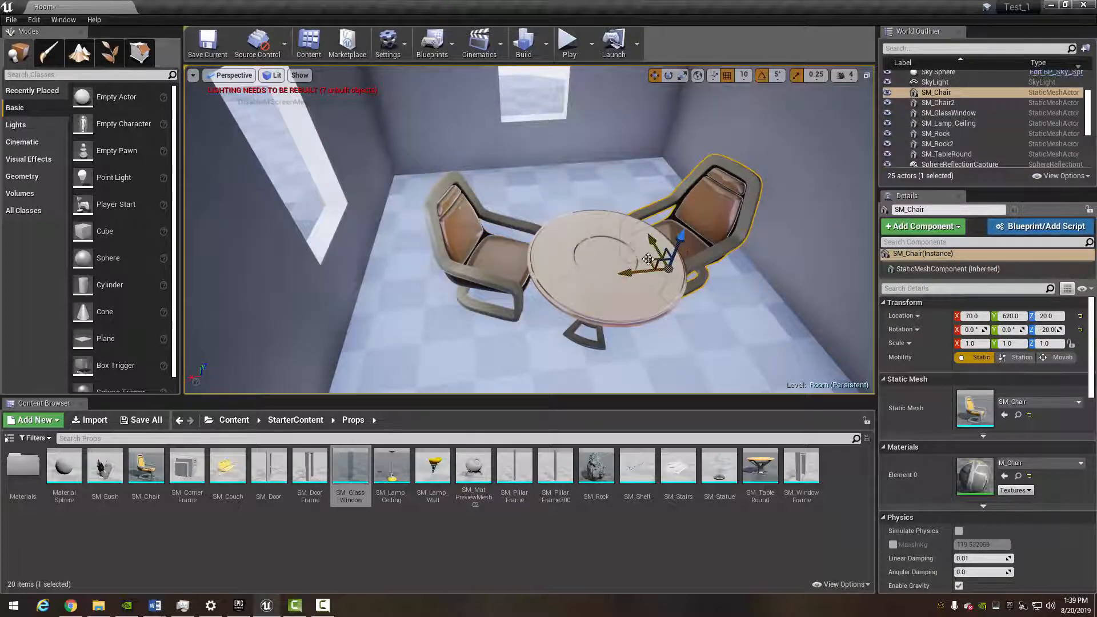
drag(648, 260, 648, 259)
right_drag(648, 260, 572, 297)
key(w)
key(s)
key(w)
key(d)
key(s)
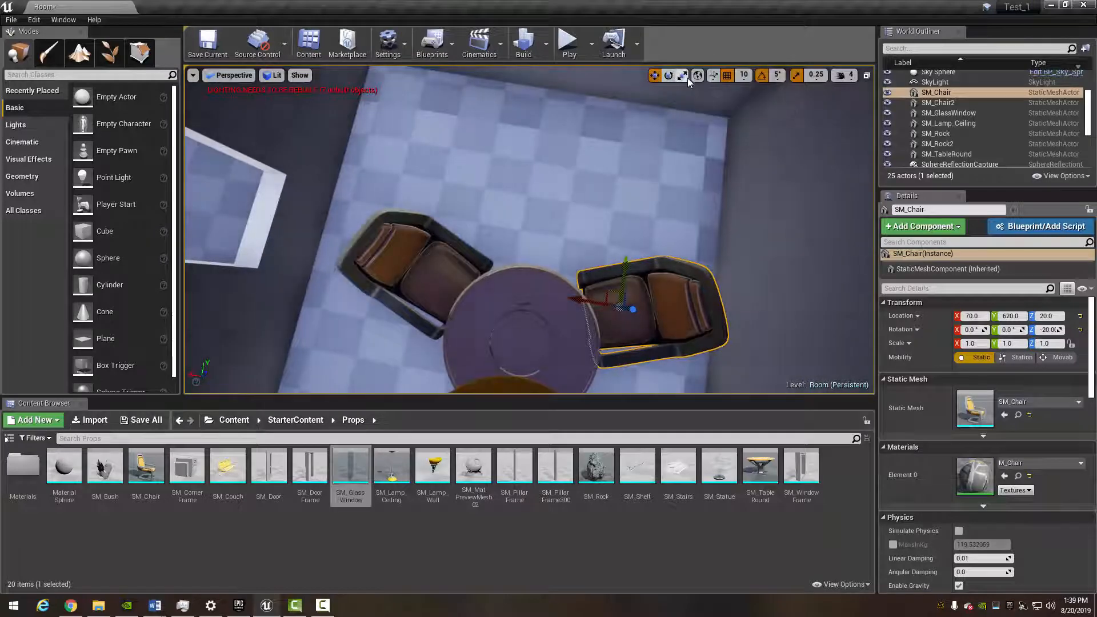
click(698, 75)
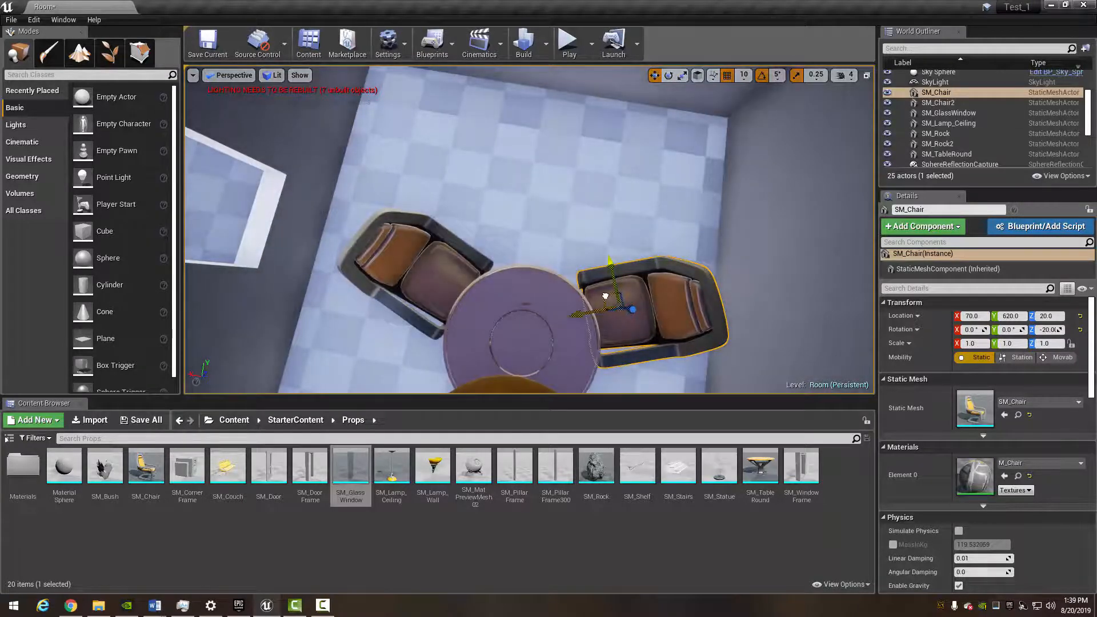
drag(610, 299, 611, 299)
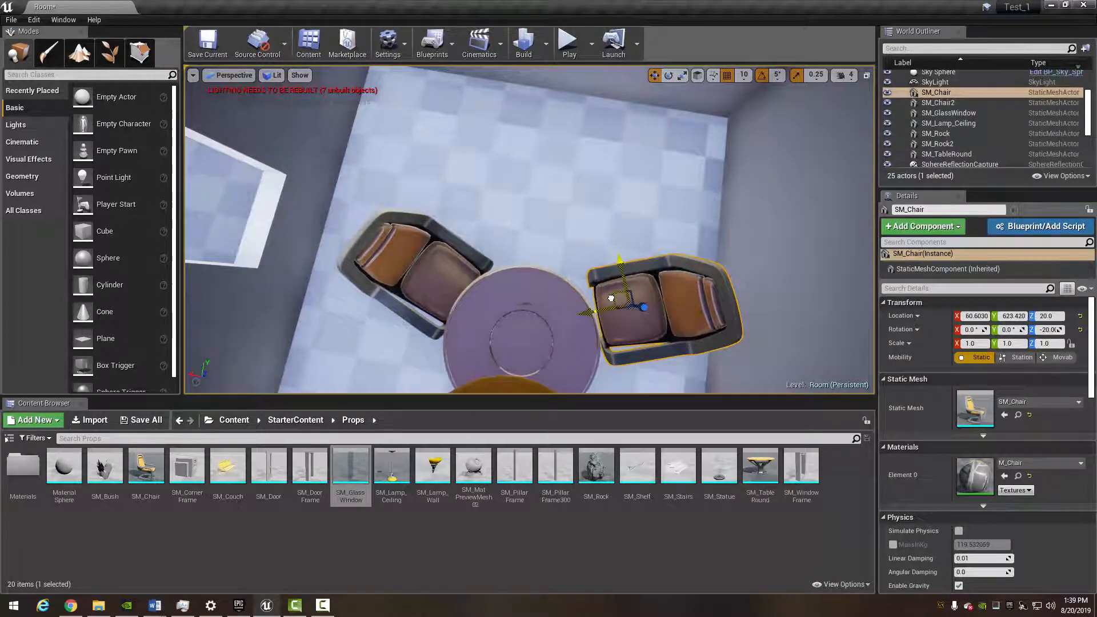
click(698, 75)
Examine the building's exterior with its front wall, doorway, glass window and rocks.
key(s)
right_drag(684, 172, 457, 157)
key(w)
key(s)
key(w)
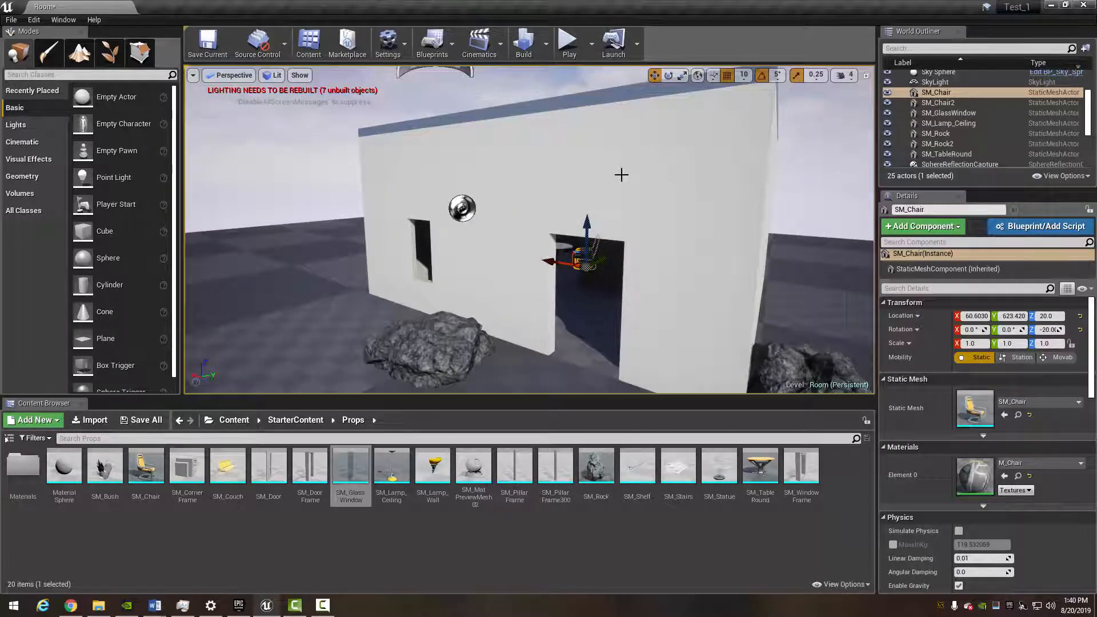
key(s)
right_drag(614, 179, 762, 180)
click(762, 180)
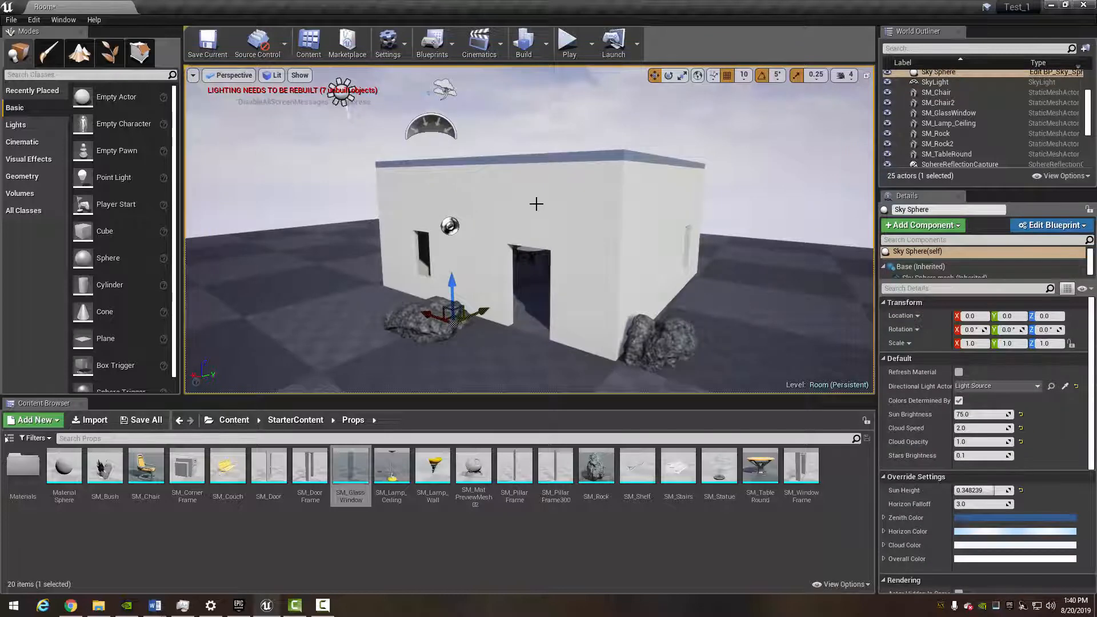
right_drag(536, 204, 569, 200)
Place a spot light above the round table inside the room.
key(w)
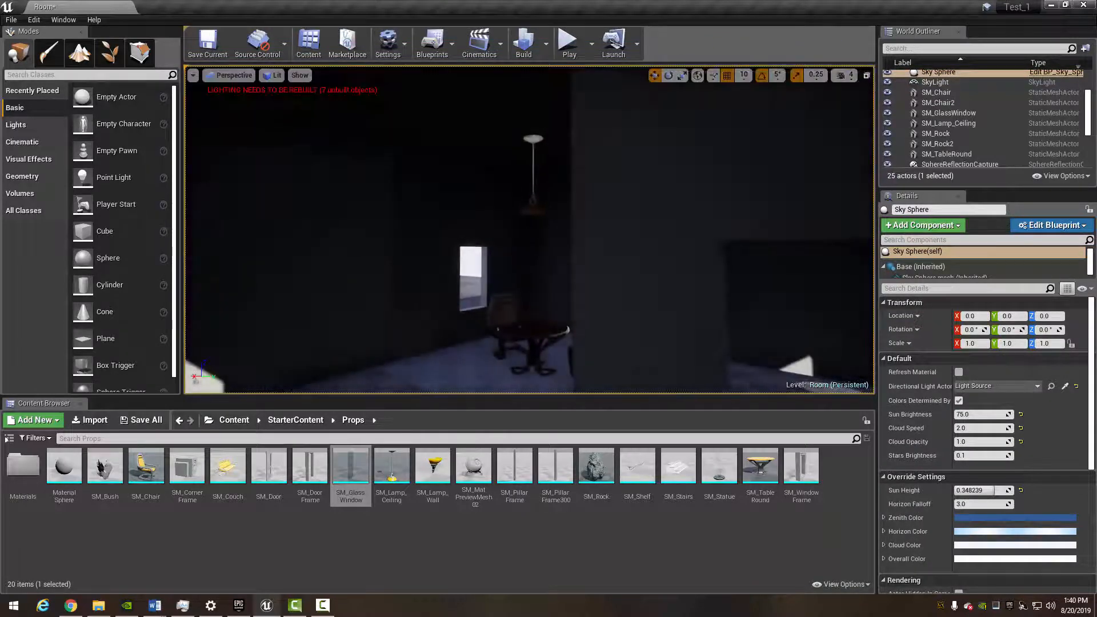
key(w)
click(37, 124)
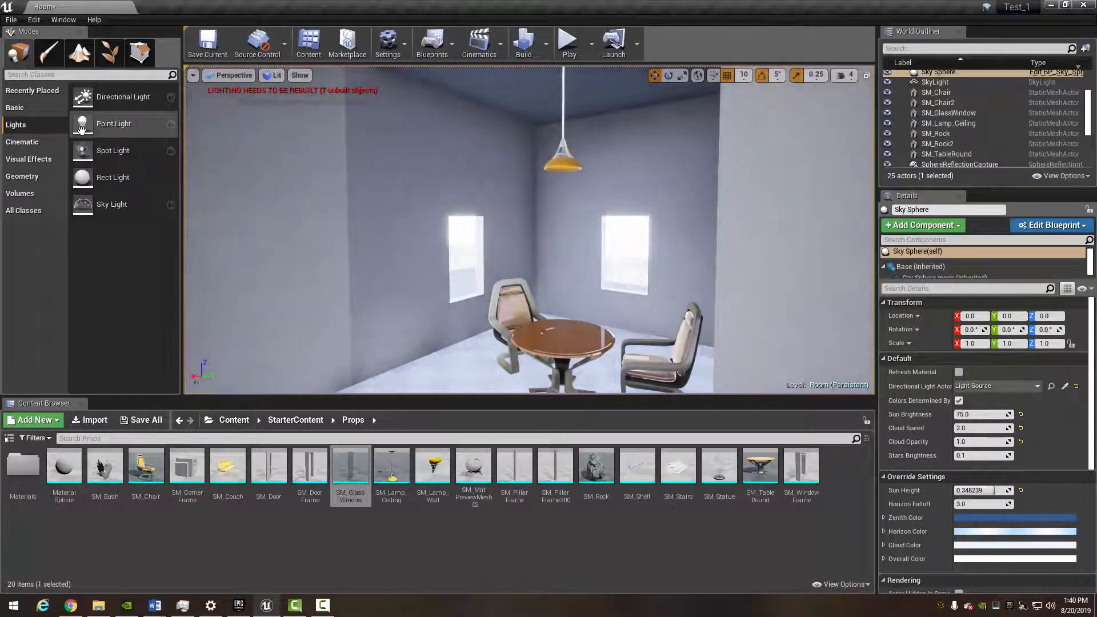
drag(87, 157, 546, 320)
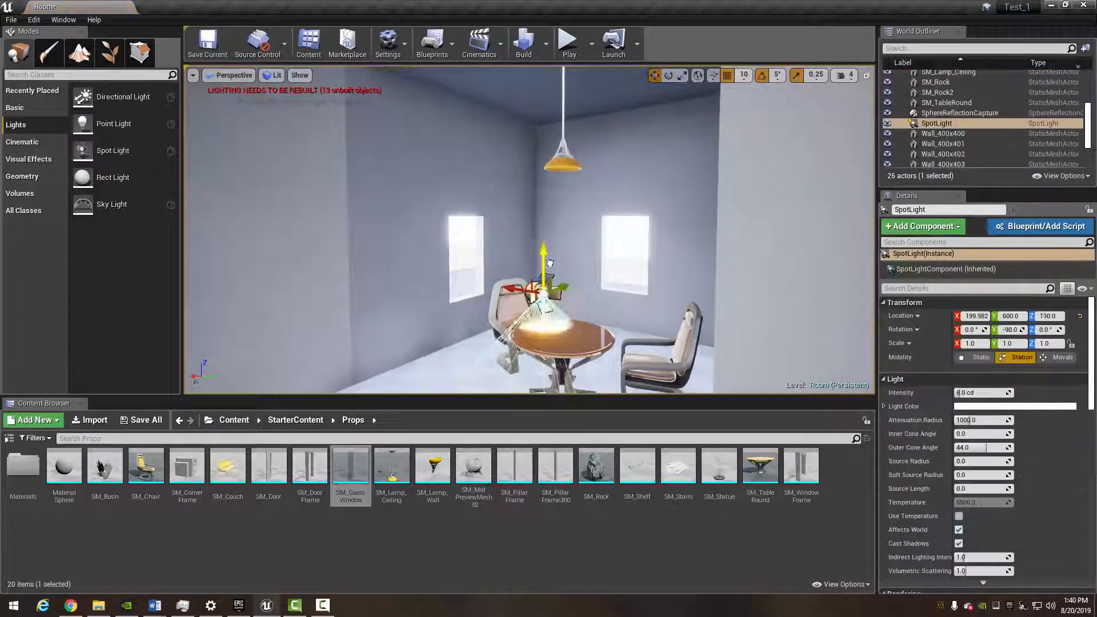
Try the spot light inside the ceiling lamp's shade at about X 160, Y 580, Z 290, and delete it.
drag(549, 262, 539, 177)
key(w)
mouse_move(615, 214)
right_down()
mouse_move(631, 243)
mouse_move(620, 186)
mouse_move(580, 183)
mouse_move(610, 208)
right_up()
key(d)
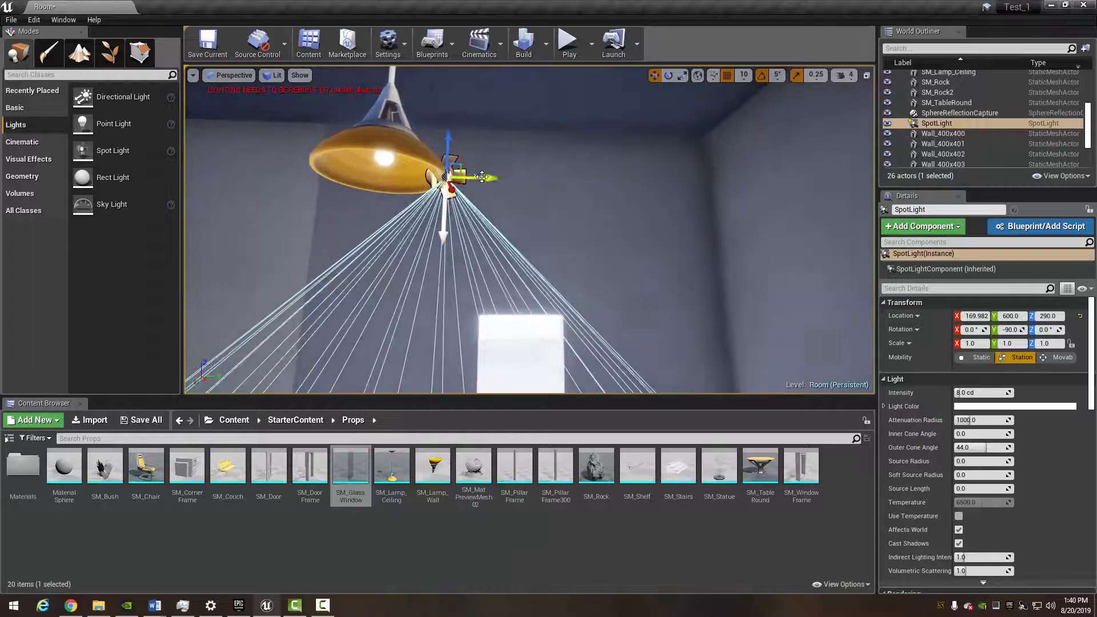
drag(486, 175, 430, 174)
right_drag(419, 174, 479, 183)
drag(467, 152, 438, 153)
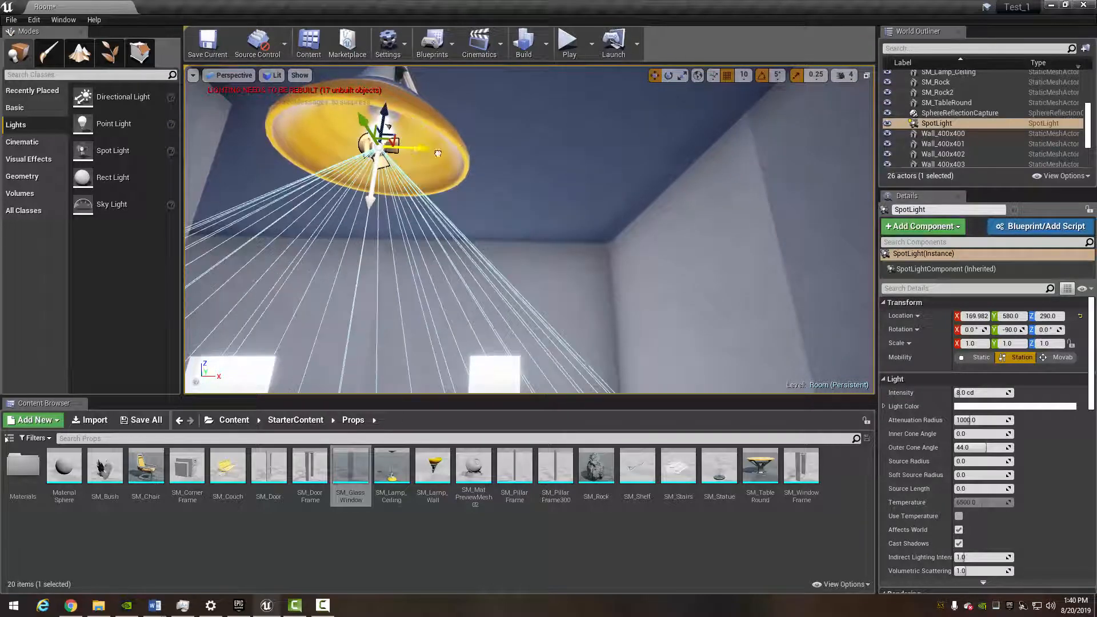
key(s)
right_drag(513, 215, 409, 207)
key(w)
key(s)
key(w)
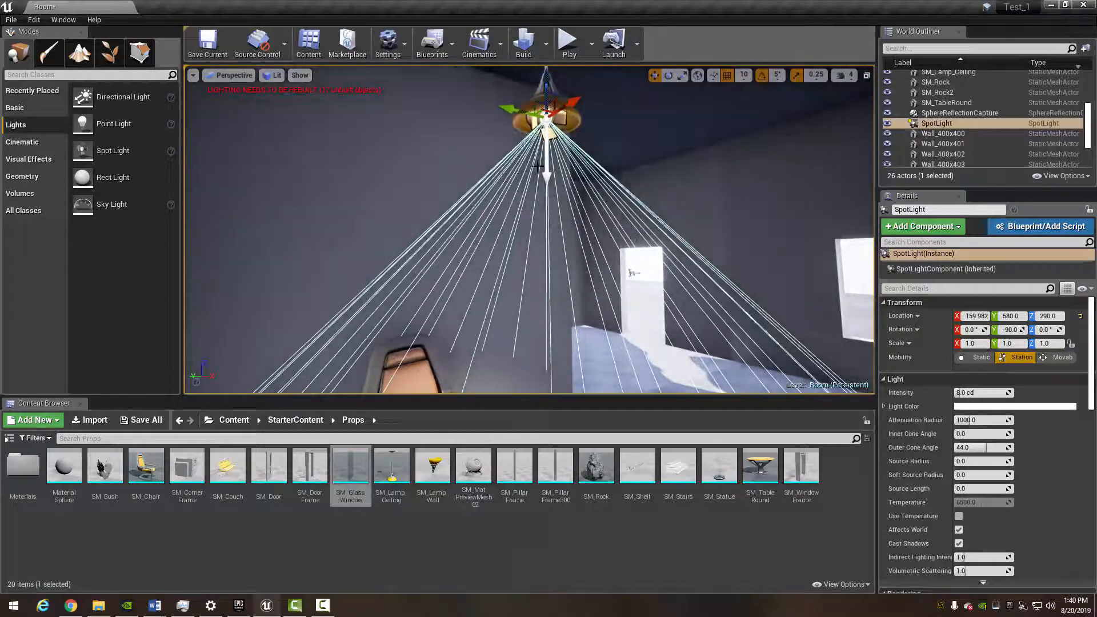
key(Delete)
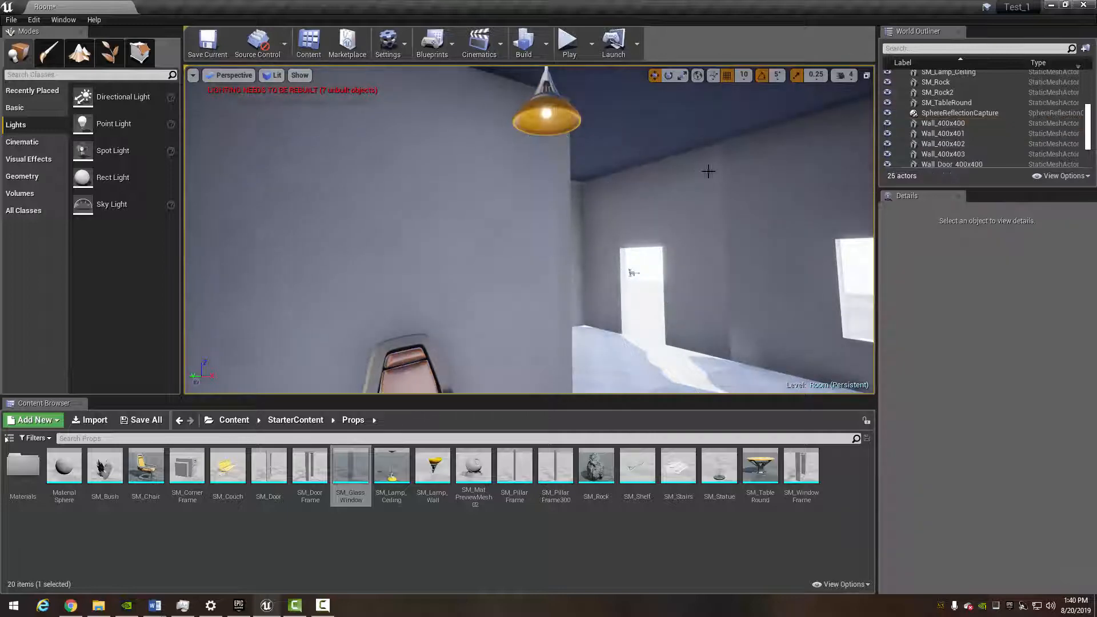
Add a point light near the ceiling lamp and move it into the lampshade at X 160, Y 580, Z 280.
drag(114, 124, 520, 122)
right_drag(559, 164, 649, 134)
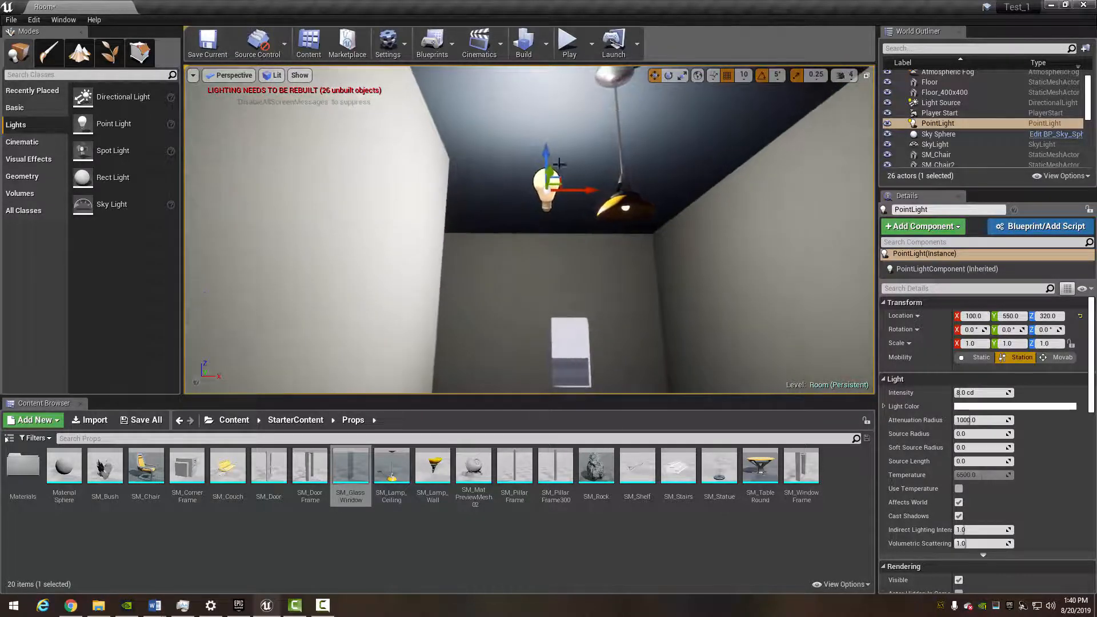
drag(558, 181, 661, 221)
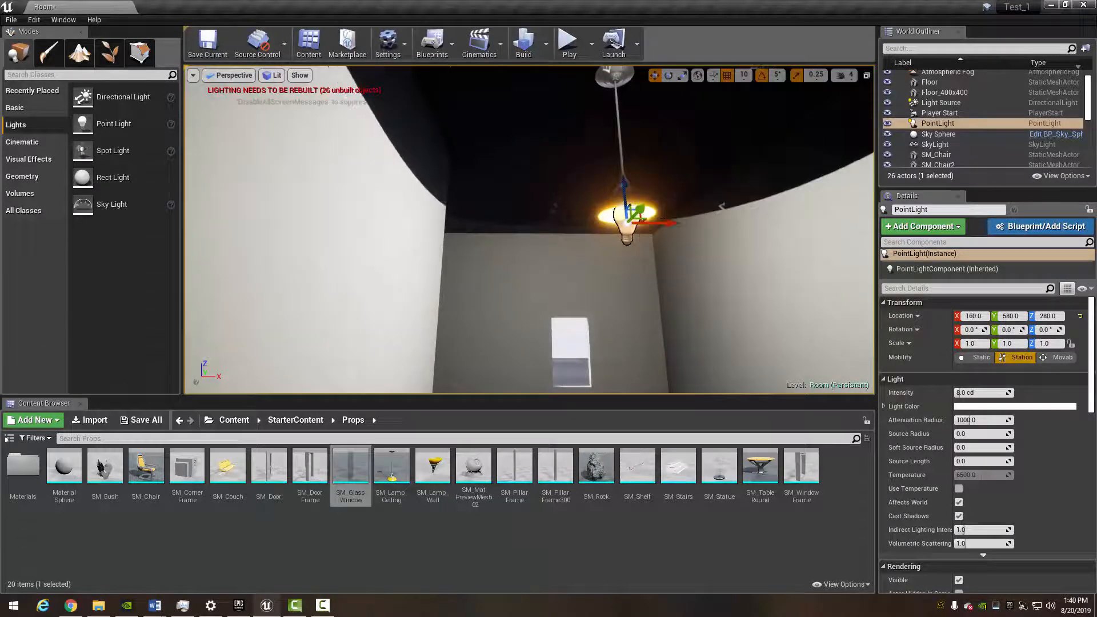
key(d)
right_drag(661, 222, 569, 213)
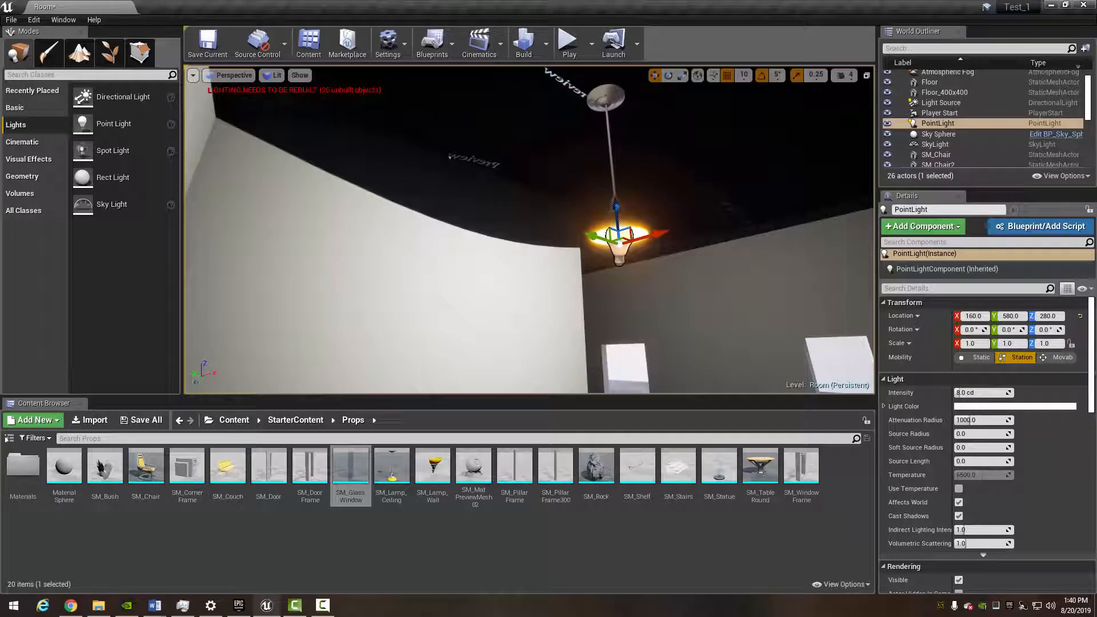
Check the point light's alignment with the ceiling lamp and round table in the top wireframe view.
click(239, 77)
click(231, 115)
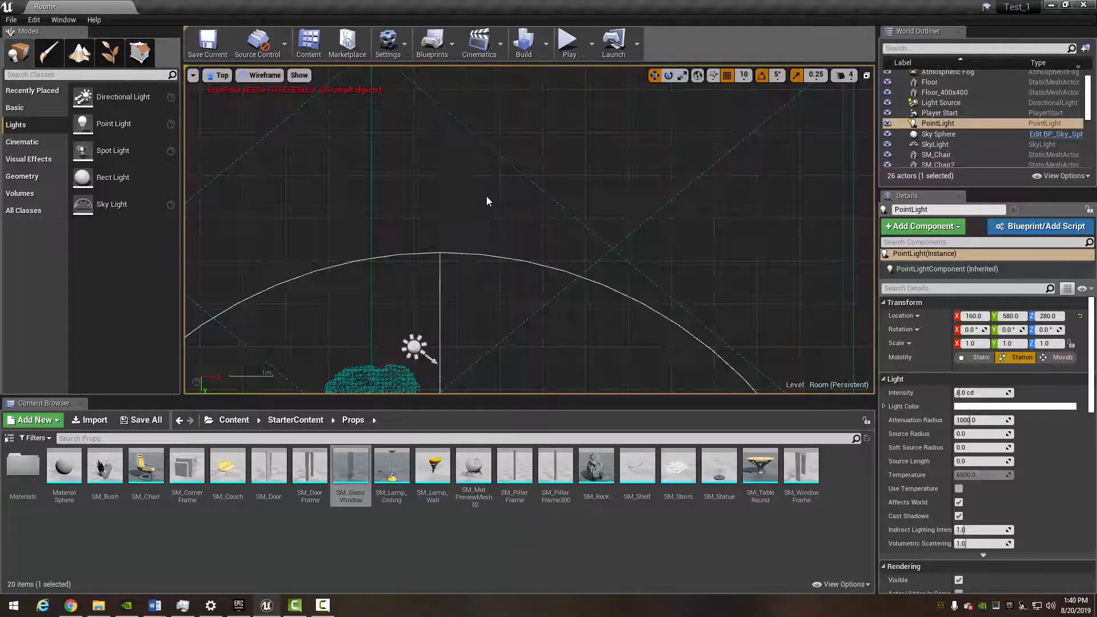
scroll(583, 103, up, 5)
right_drag(562, 171, 562, 168)
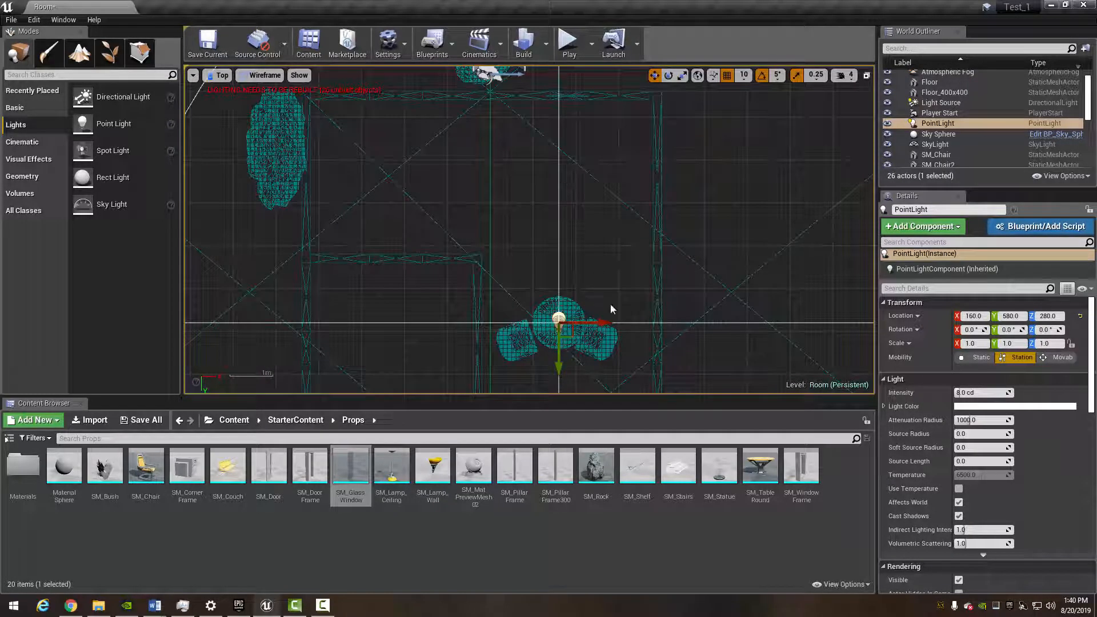
right_drag(611, 304, 615, 184)
scroll(607, 219, up, 10)
right_drag(500, 205, 594, 316)
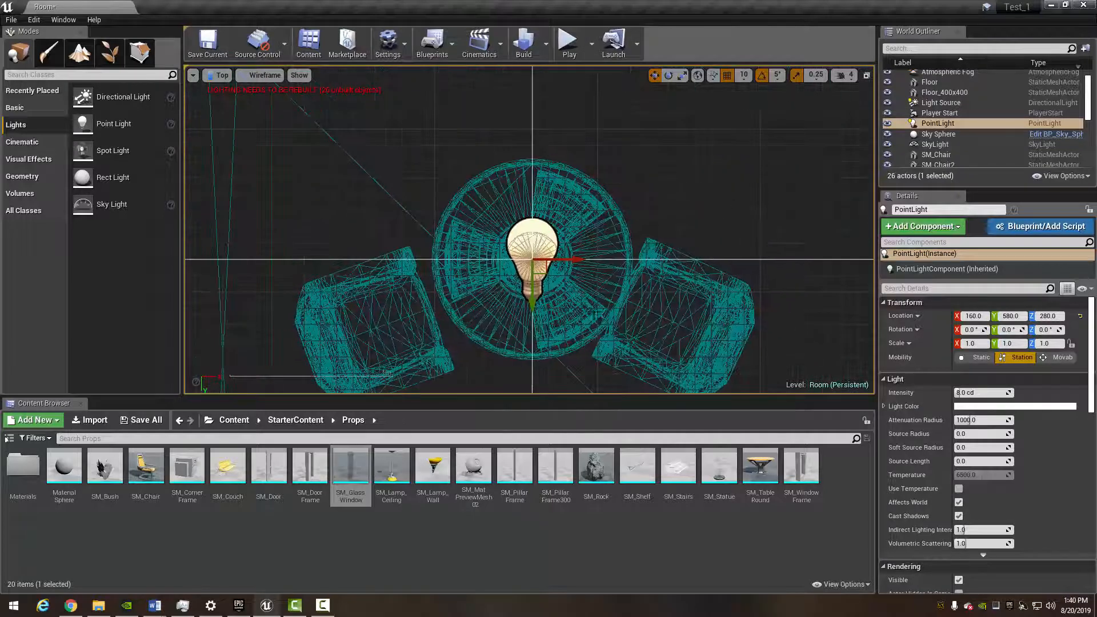
mouse_move(546, 275)
mouse_down()
mouse_move(564, 259)
mouse_move(611, 291)
mouse_move(547, 291)
mouse_move(540, 280)
mouse_up()
scroll(537, 262, down, 8)
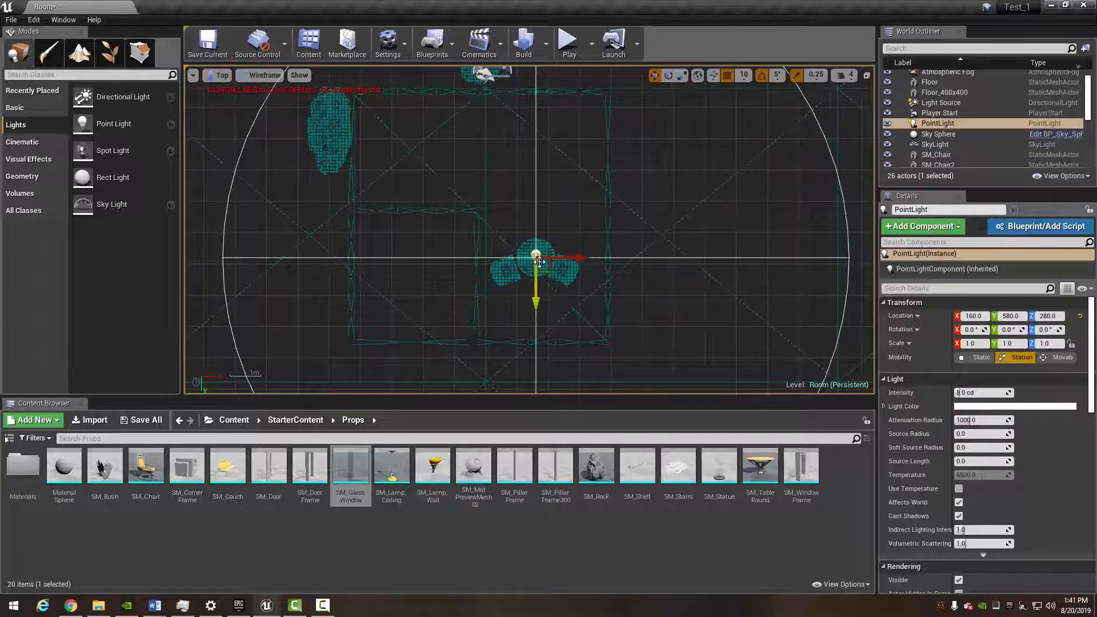
Raise the point light to Z 290 within the lampshade in the left view, and return to the perspective view.
click(219, 76)
click(228, 140)
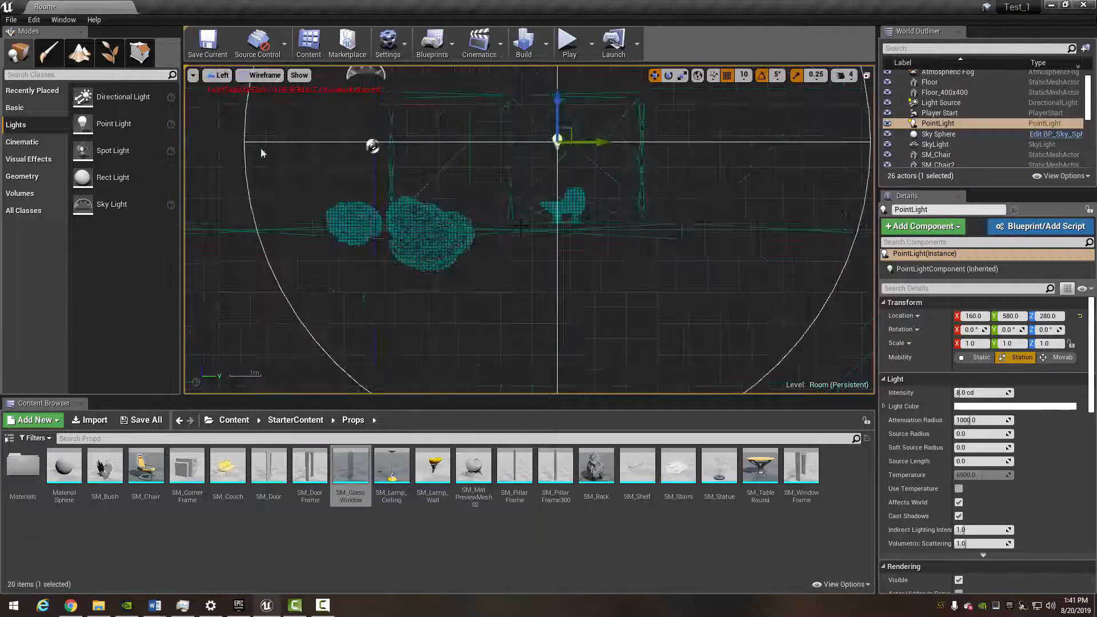
scroll(616, 229, up, 4)
scroll(611, 250, up, 6)
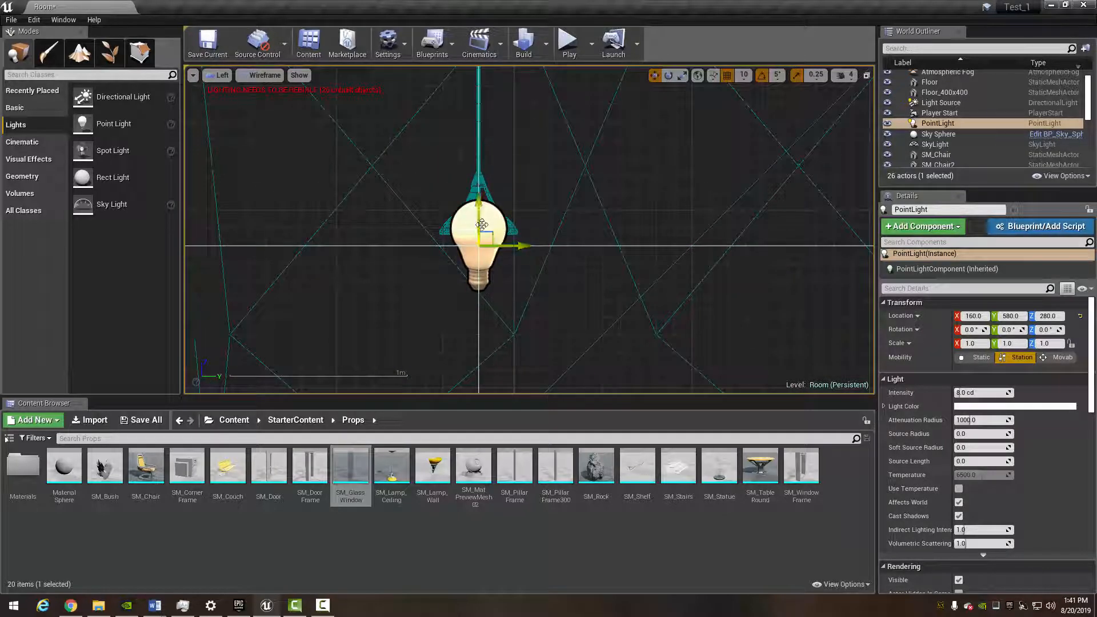
drag(478, 219, 485, 209)
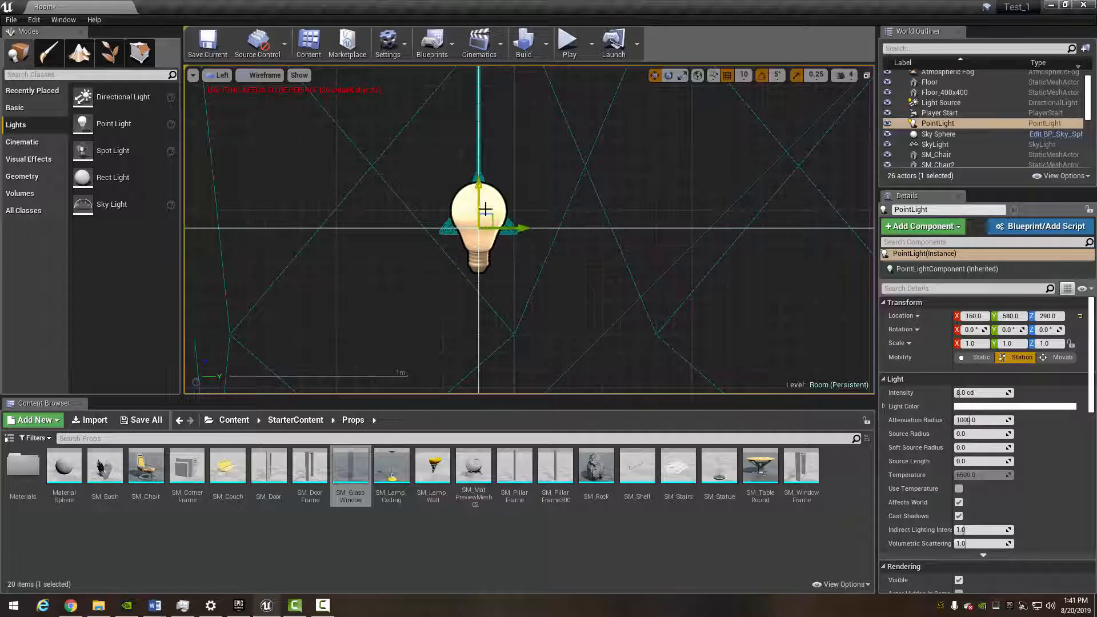
click(218, 75)
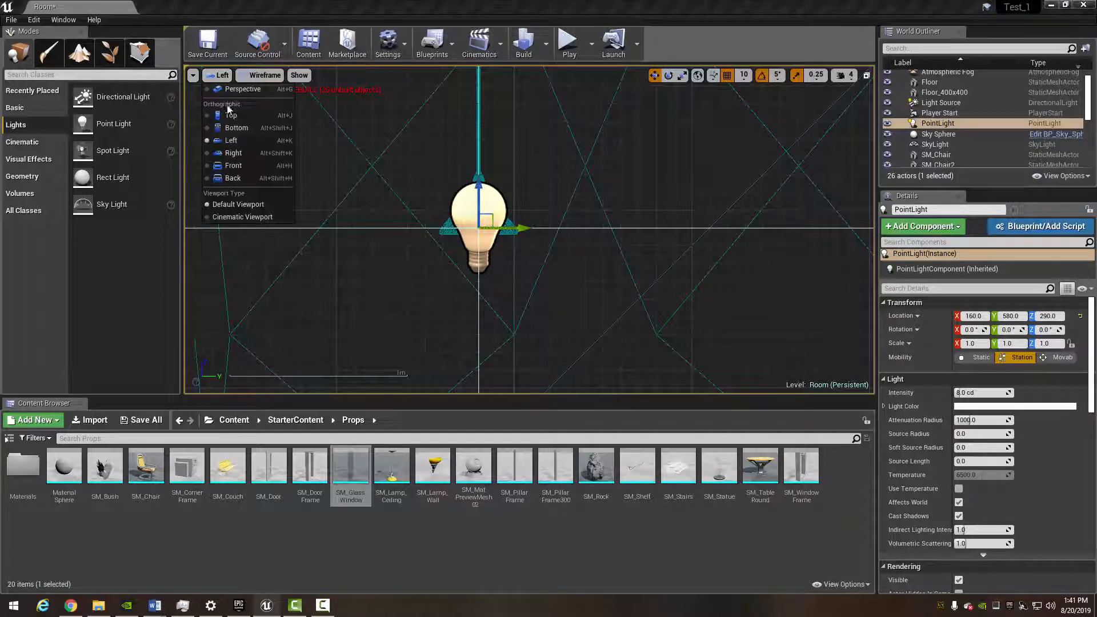
click(235, 89)
Set the point light's intensity to 5 cd.
right_drag(457, 217, 651, 188)
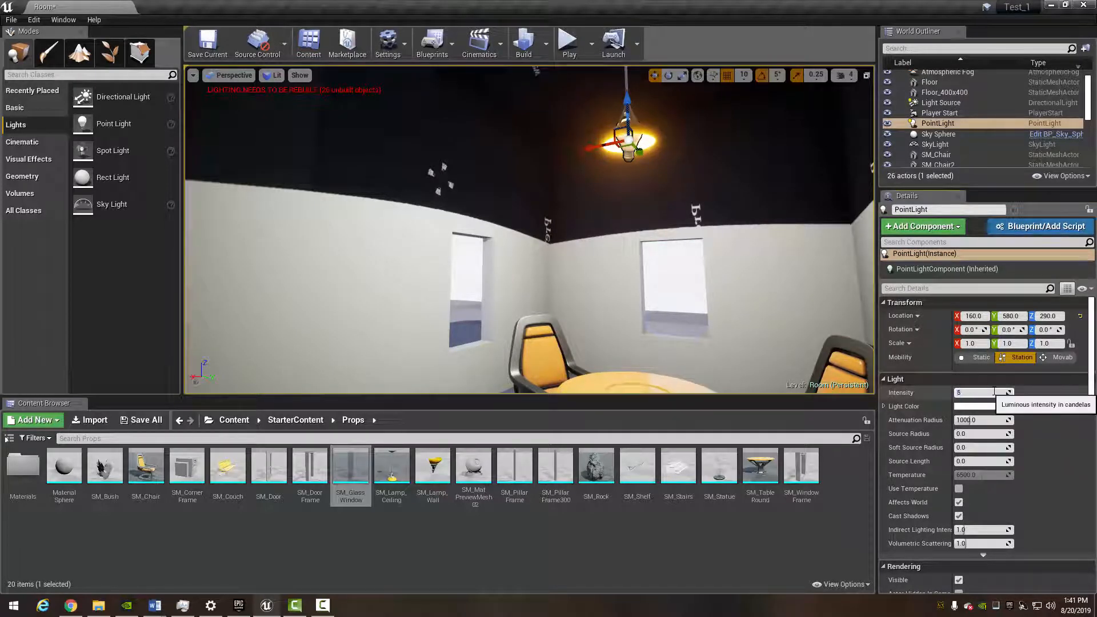
key(Return)
scroll(760, 244, down, 5)
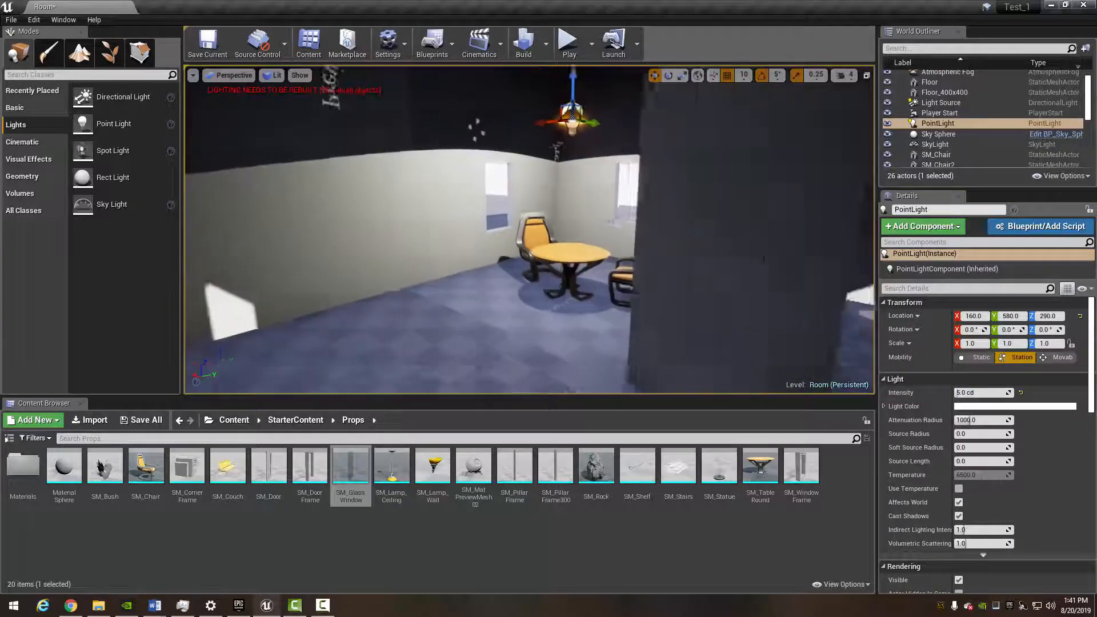
Build the level including its lighting, and dismiss the message log.
click(524, 43)
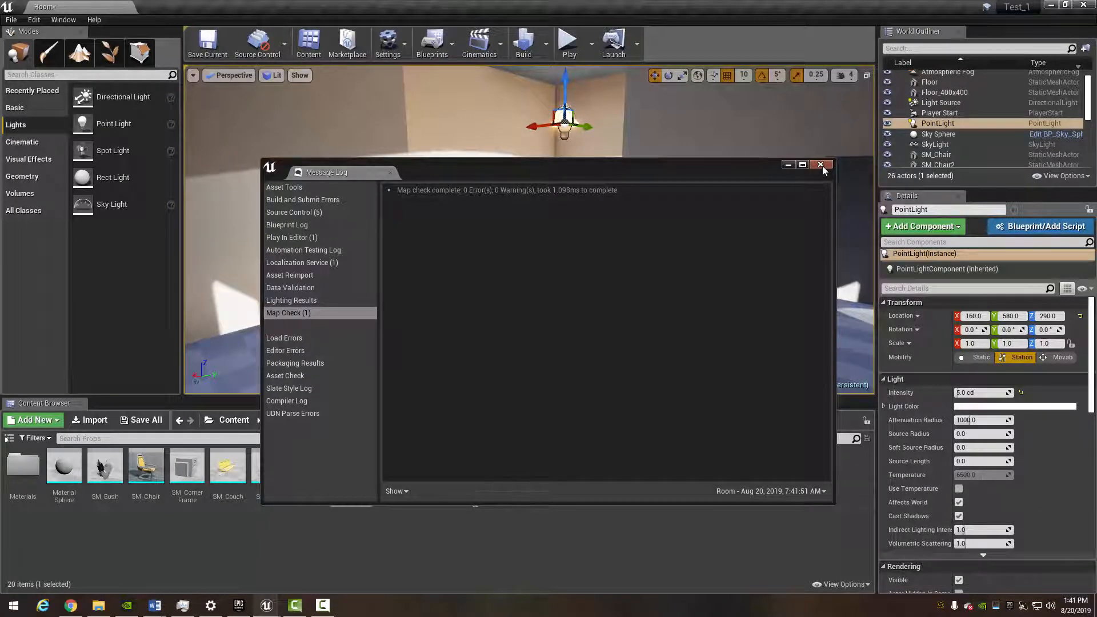
click(821, 166)
mouse_move(667, 184)
right_down()
mouse_move(577, 186)
mouse_move(652, 166)
mouse_move(640, 163)
mouse_move(806, 169)
mouse_move(664, 183)
right_up()
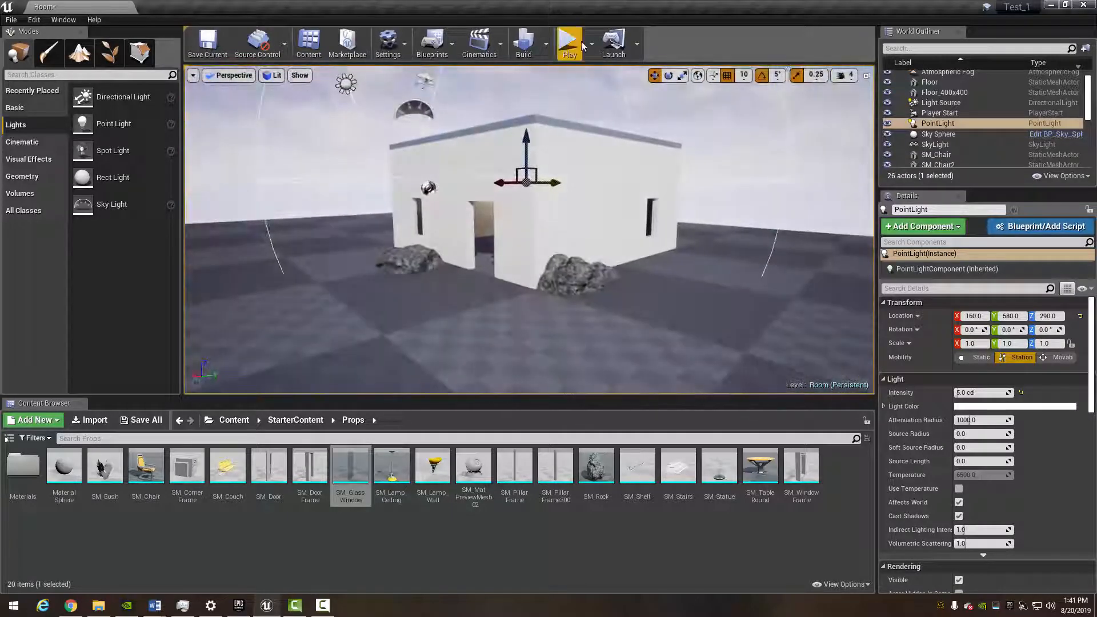
Play-test the level by walking through the doorway, inspecting the lit lamp, table and rooms, and end the session outside.
click(571, 45)
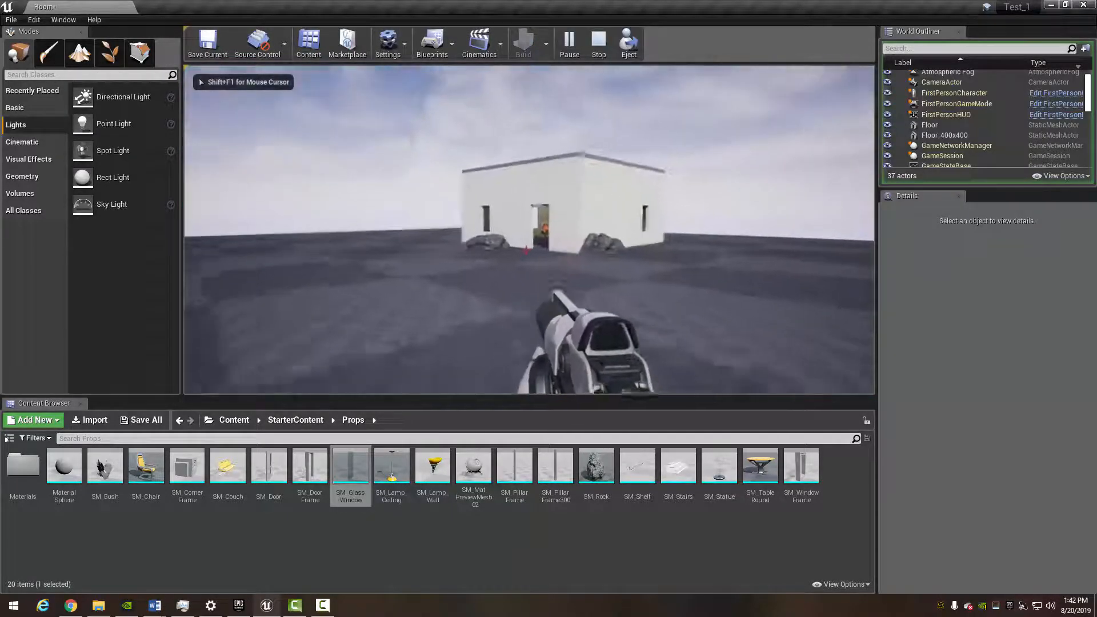
key(w)
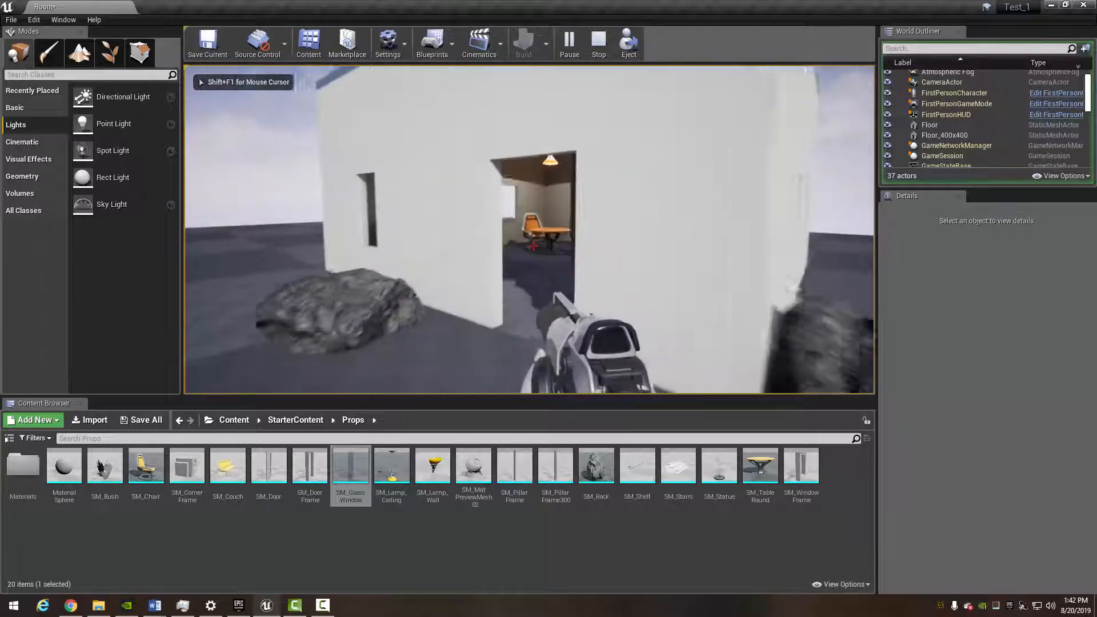
key(w)
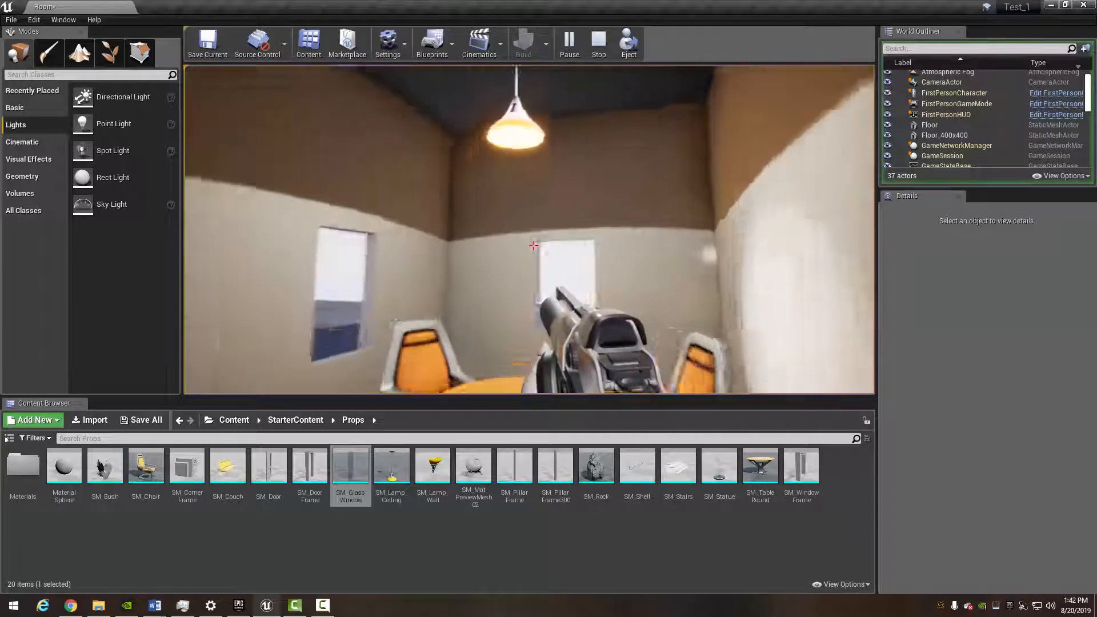
key(w)
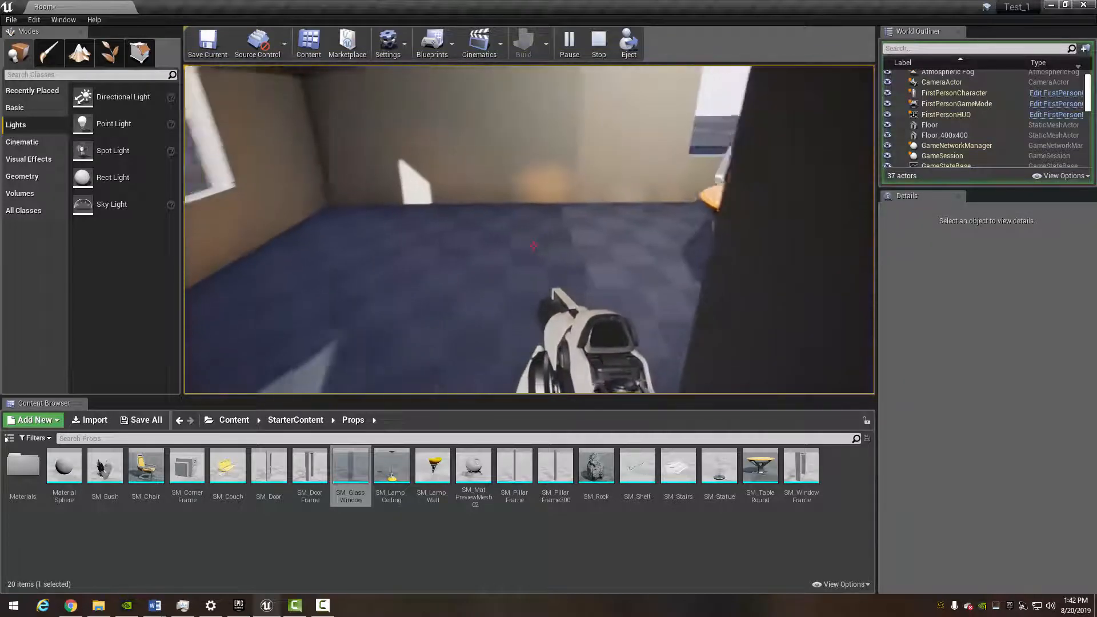
key(w)
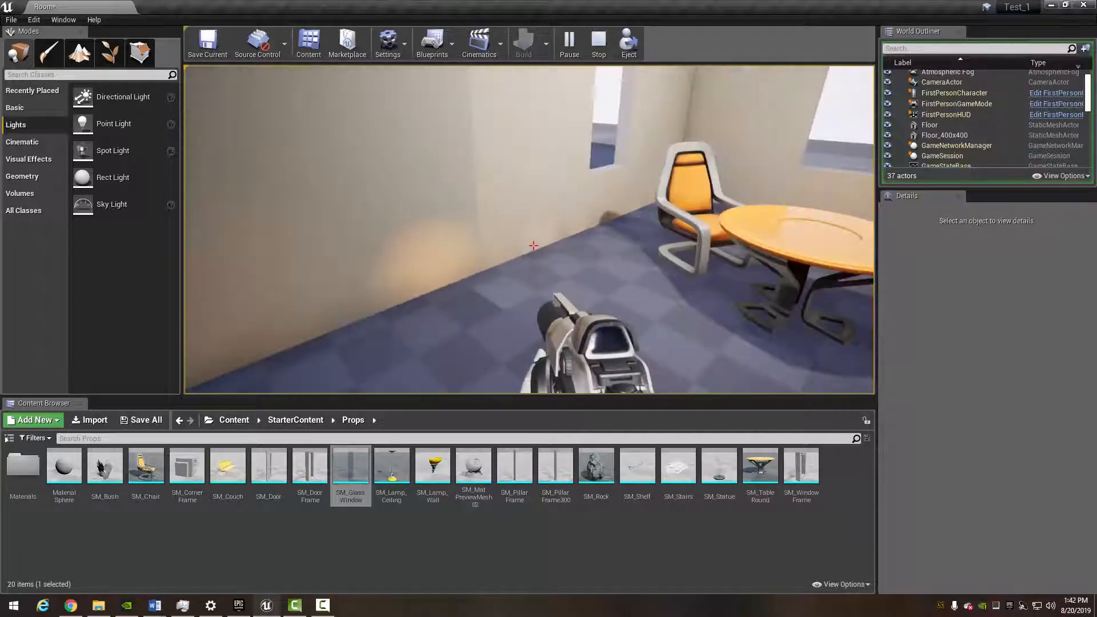
key(w)
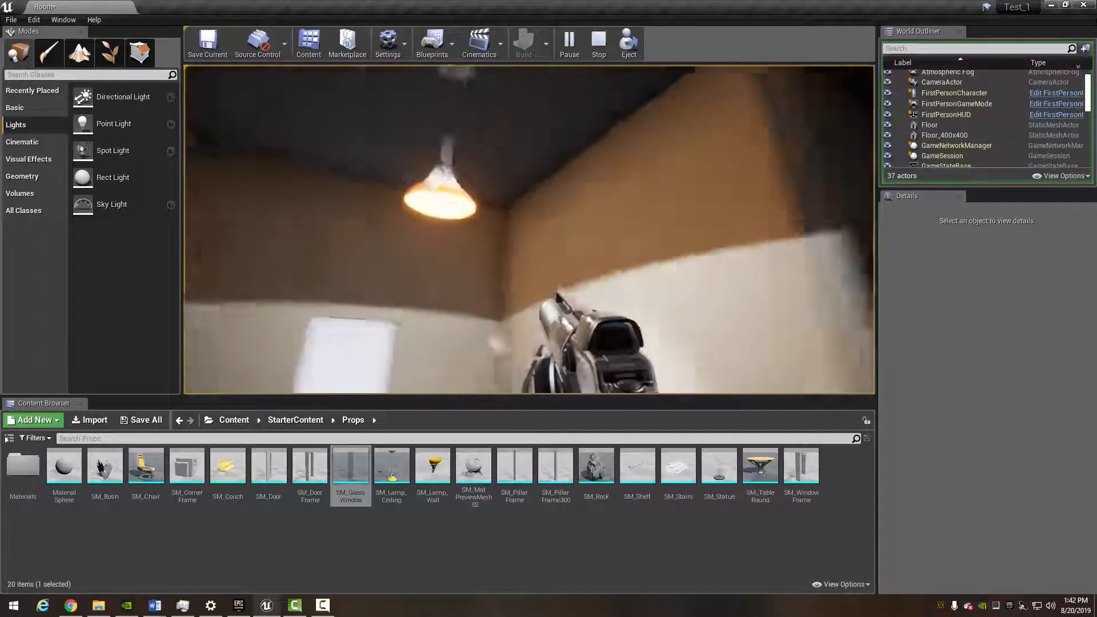
key(s)
key(w)
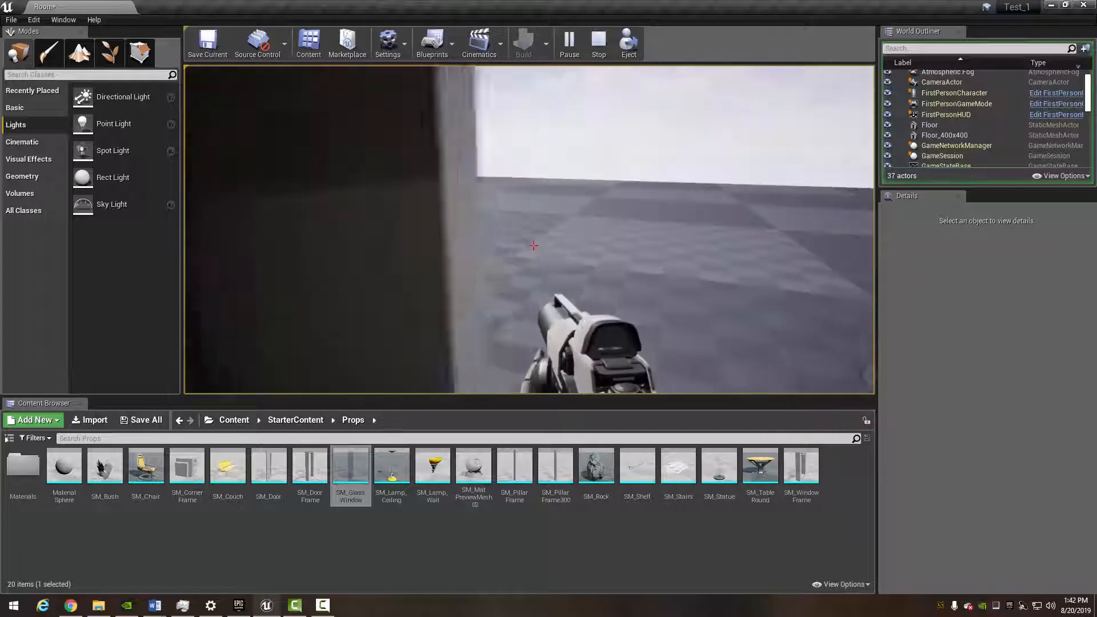
key(s)
key(Escape)
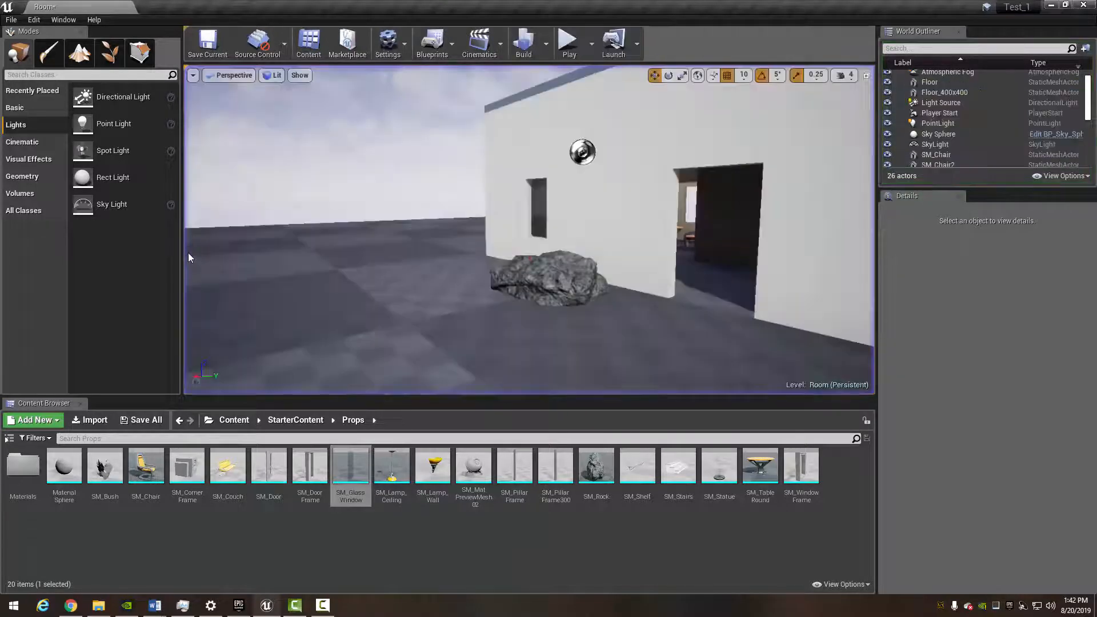
Look up the quality levels offered for lighting builds.
click(548, 49)
mouse_move(603, 90)
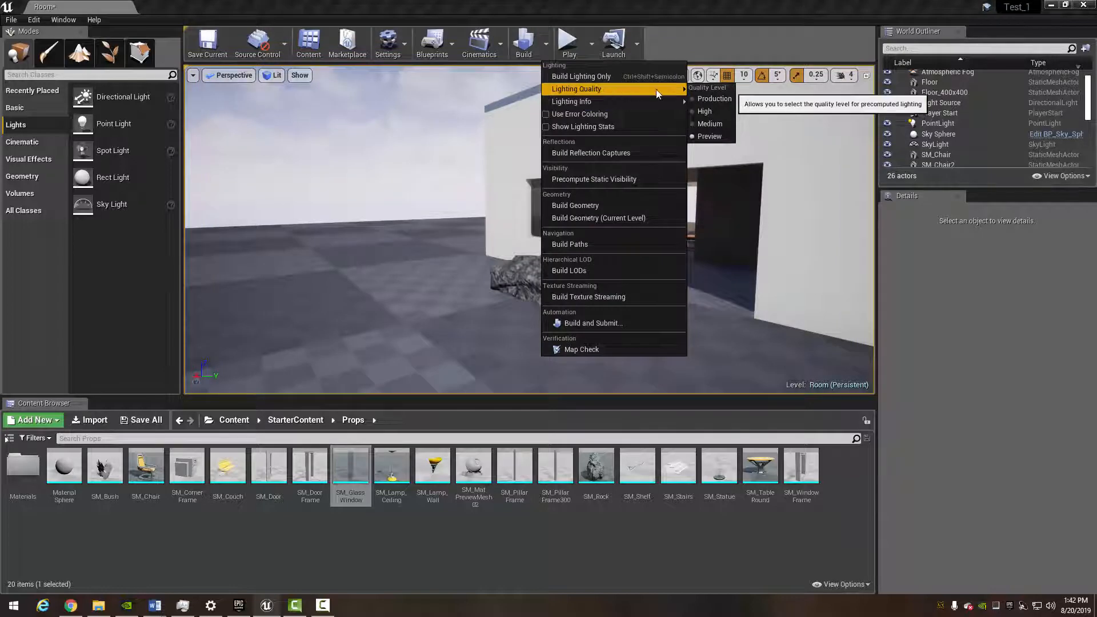
Set the point light's intensity to 3 cd and reduce its attenuation radius to about 656.
right_drag(343, 213, 461, 187)
key(w)
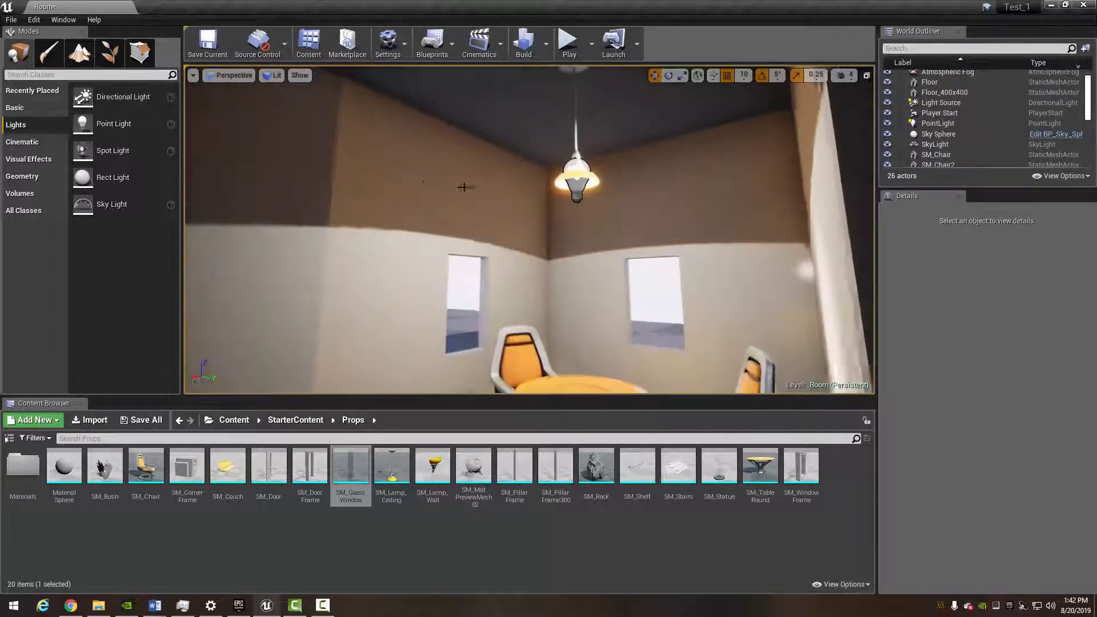
click(595, 198)
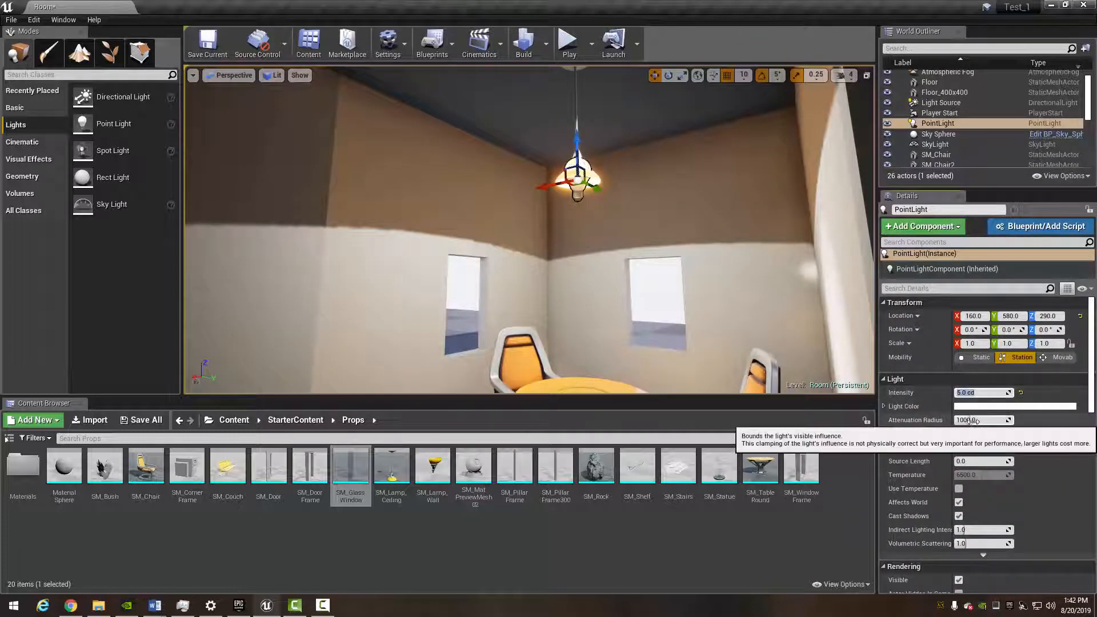
text(3)
key(Return)
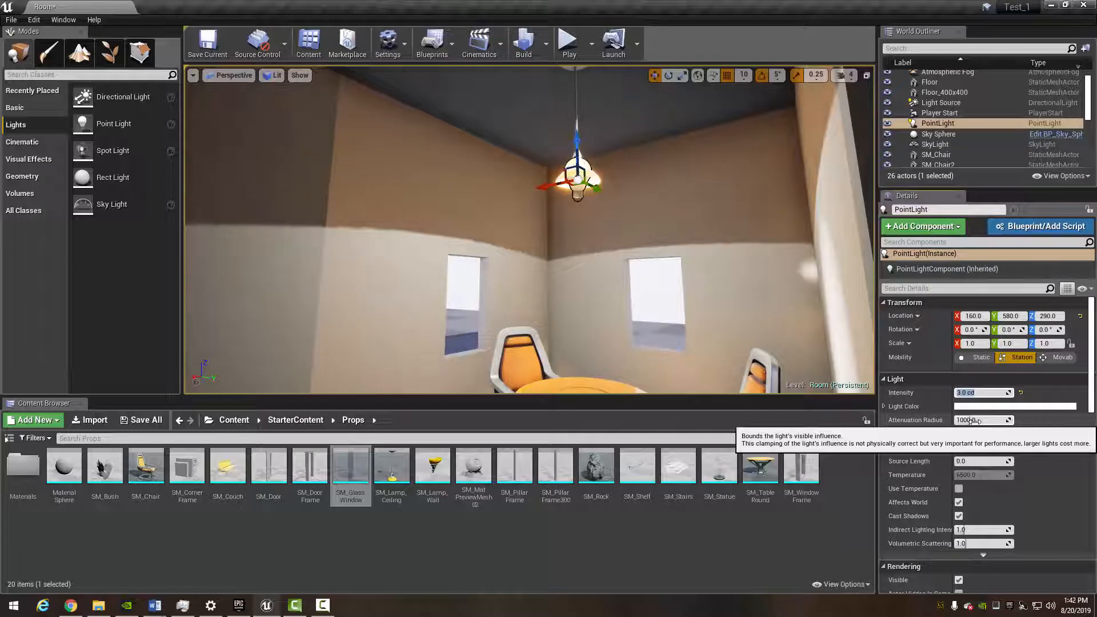
drag(973, 421, 943, 421)
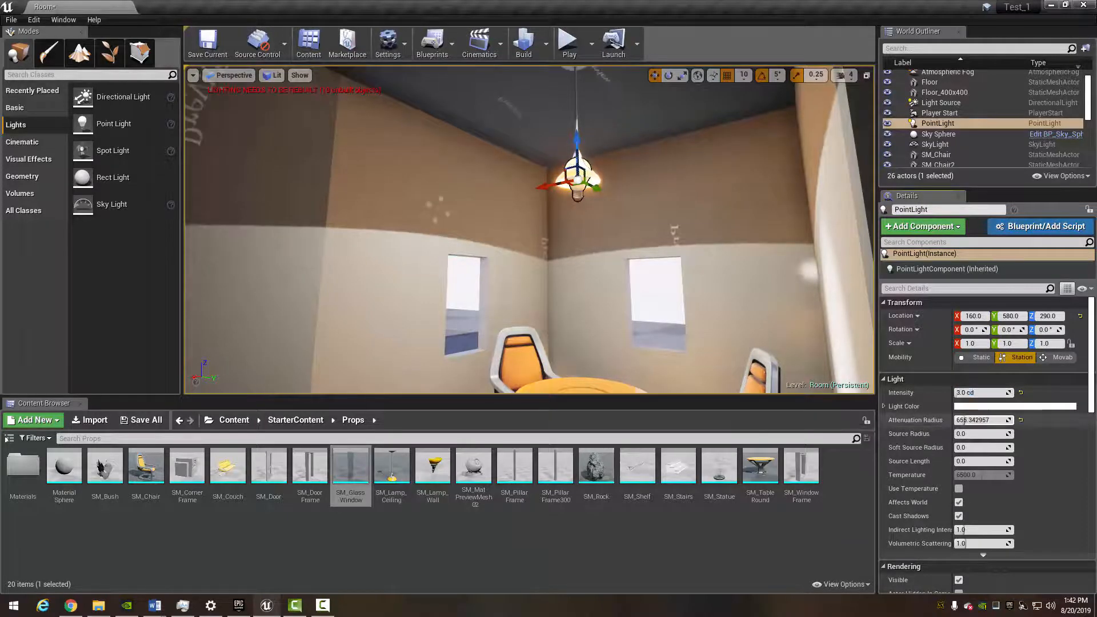
Reduce the point light's attenuation radius to about 583, rebuild the level with its lighting, and close the message log.
key(s)
right_drag(802, 316, 752, 183)
right_drag(567, 203, 583, 152)
key(s)
key(w)
key(w)
key(s)
click(523, 46)
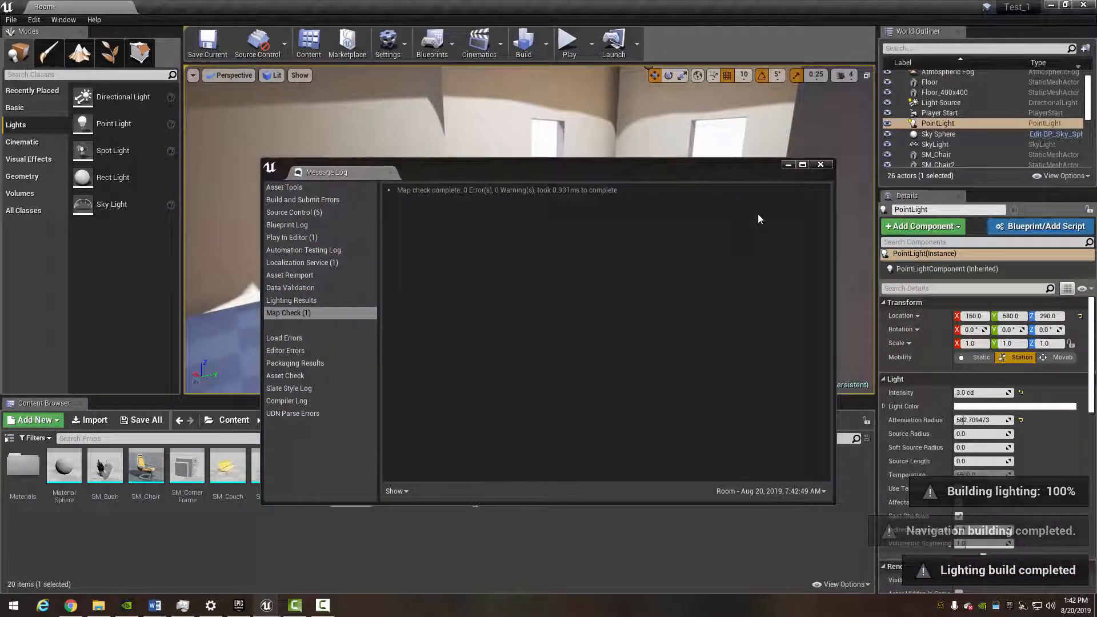
click(827, 164)
Set the intensity of the directional Light Source above the building to 1 lux.
right_drag(678, 186, 605, 154)
mouse_move(625, 246)
right_down()
mouse_move(622, 261)
mouse_move(629, 250)
mouse_move(800, 249)
mouse_move(628, 254)
right_up()
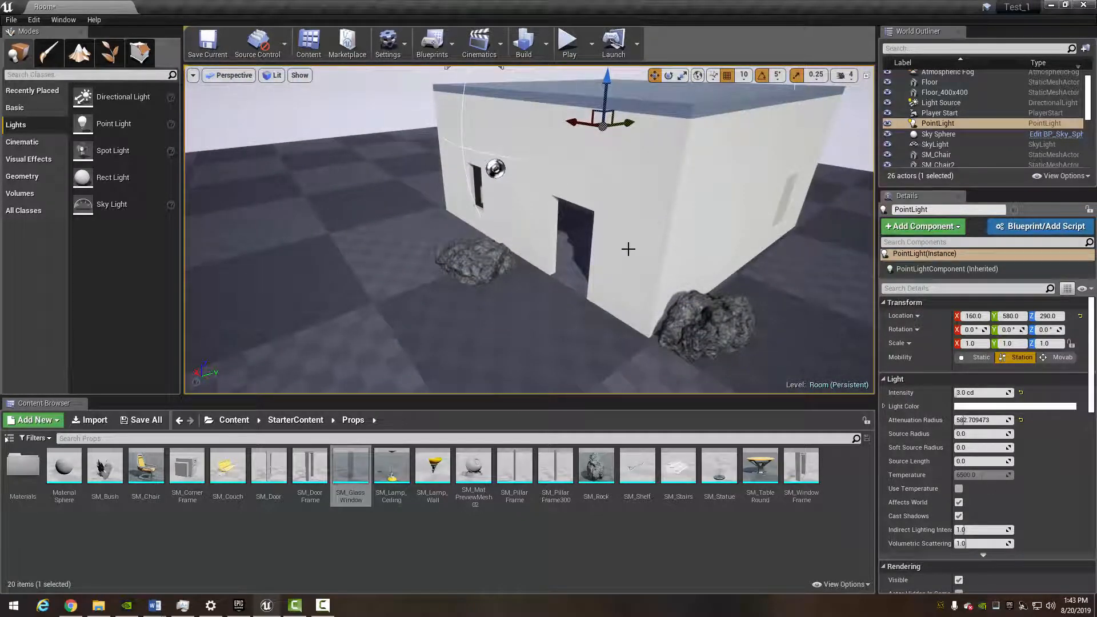
right_drag(598, 265, 613, 248)
click(380, 174)
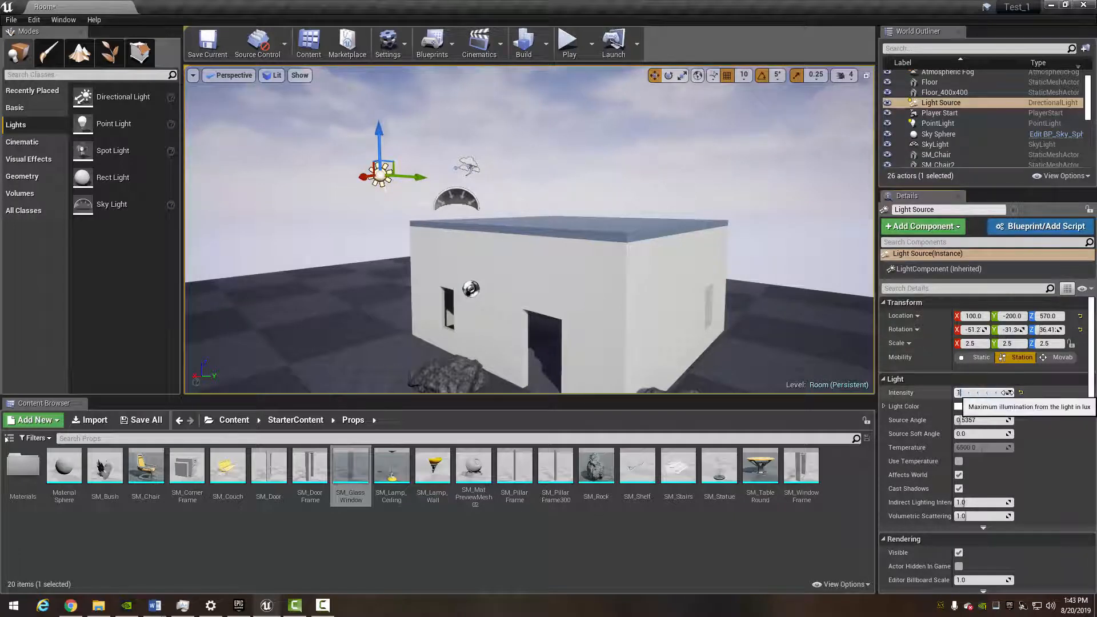
key(Return)
Rebuild the level's lighting with the changed directional light while viewing the building from outside.
key(a)
right_drag(736, 297, 840, 313)
key(d)
right_drag(726, 246, 596, 235)
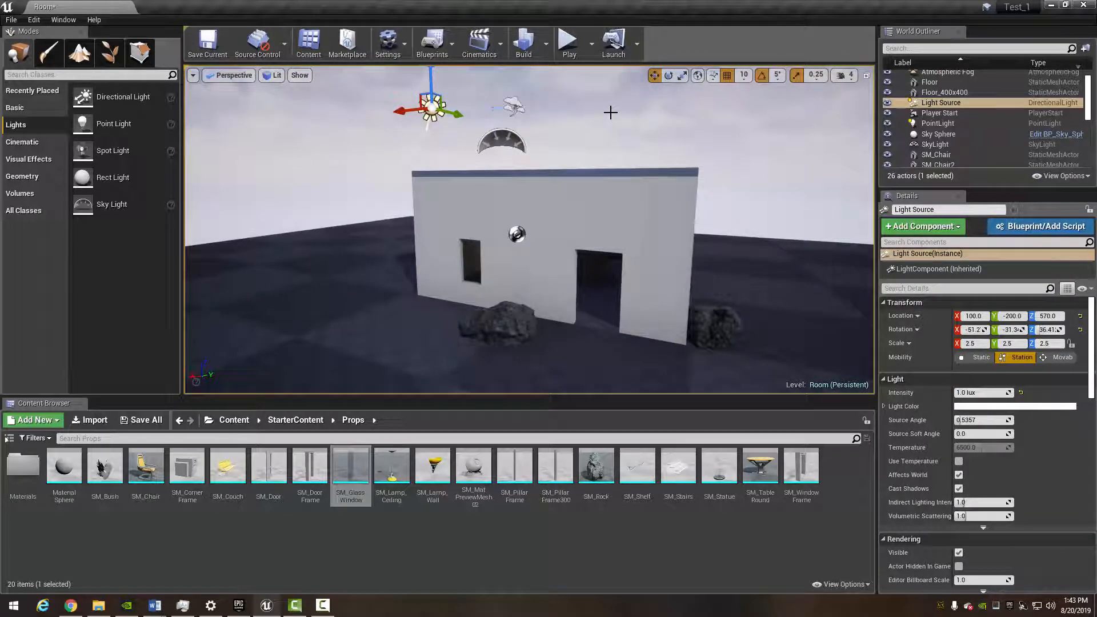
click(523, 46)
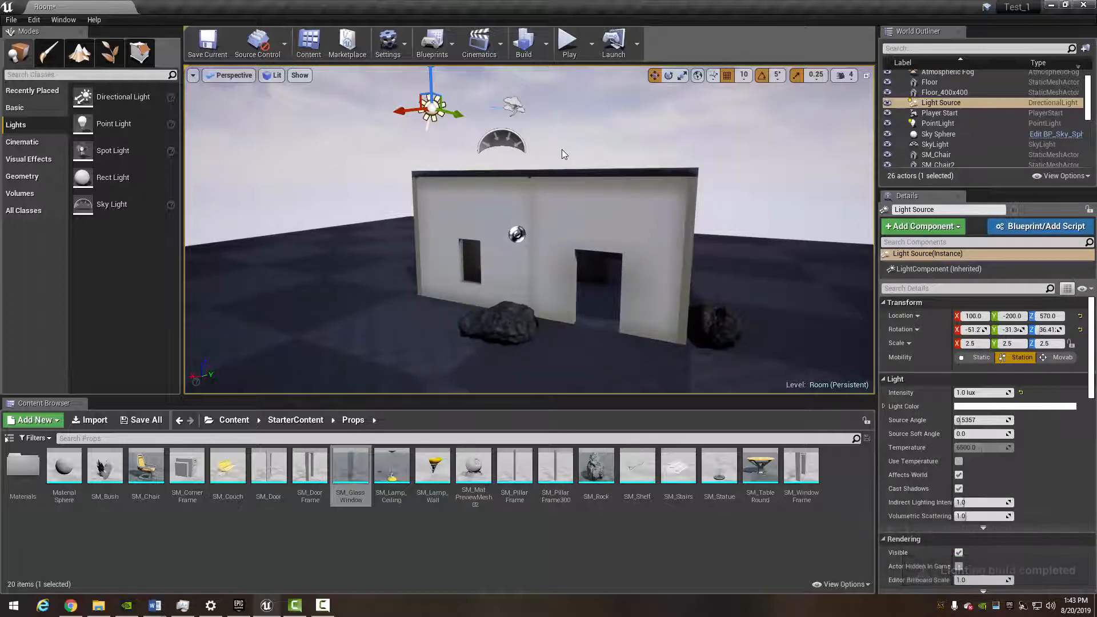
Play-test the level by walking through the doorway to the table, looking around the rooms, and ending the session.
click(569, 46)
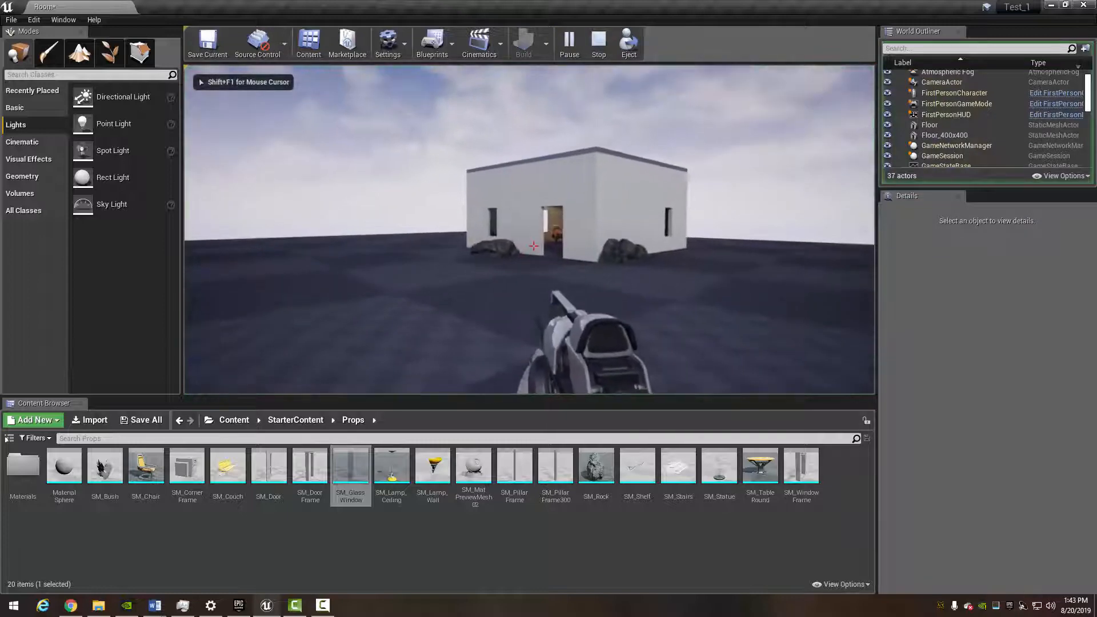
key(w)
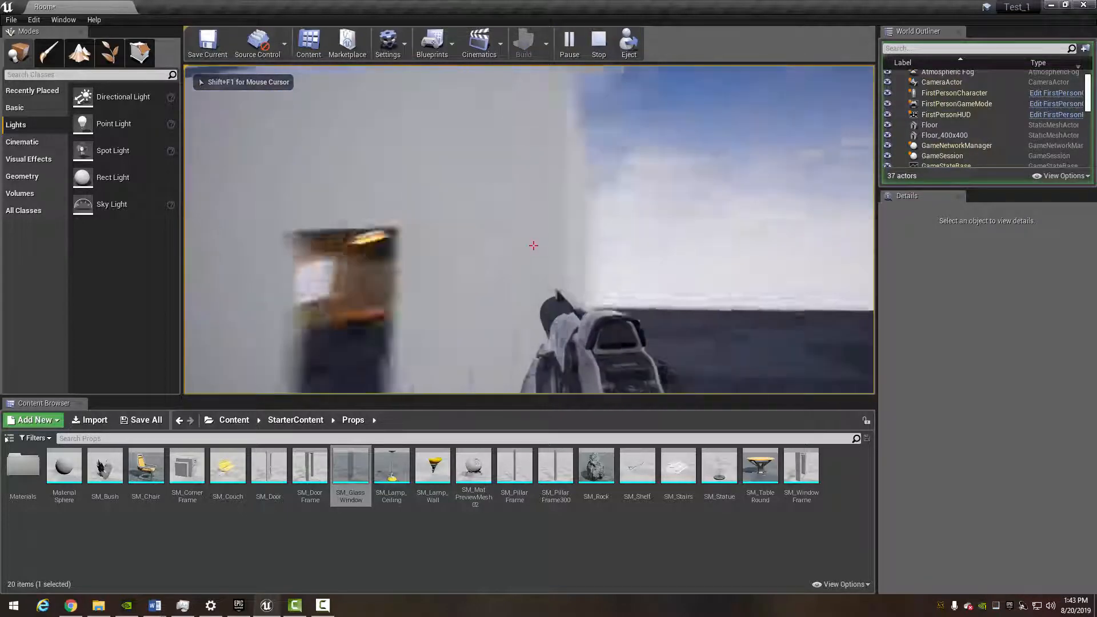
key(w)
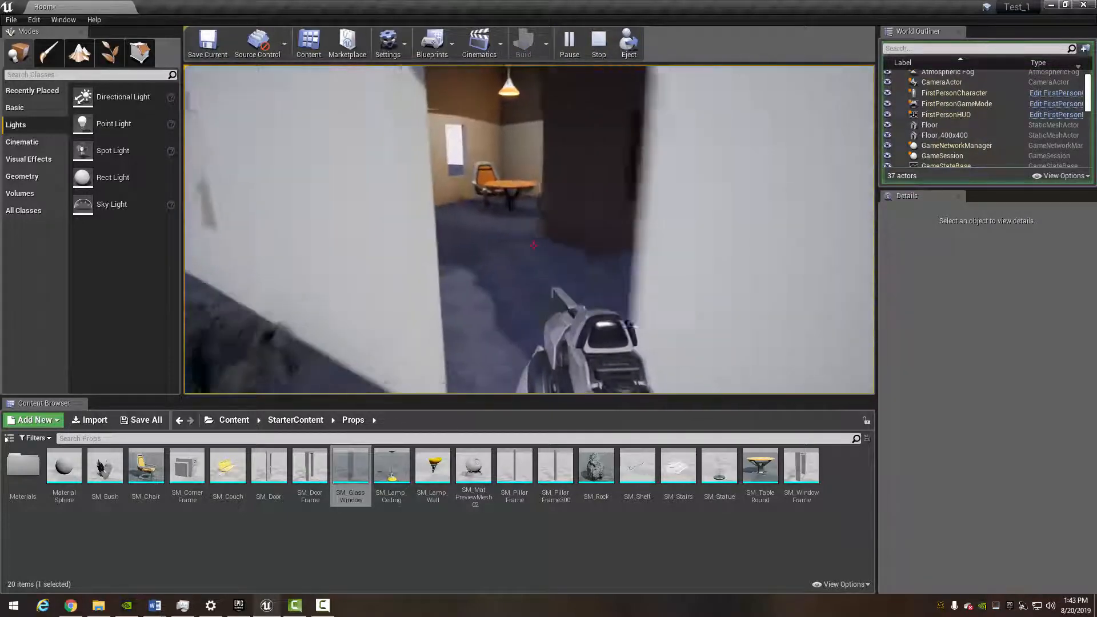
key(w)
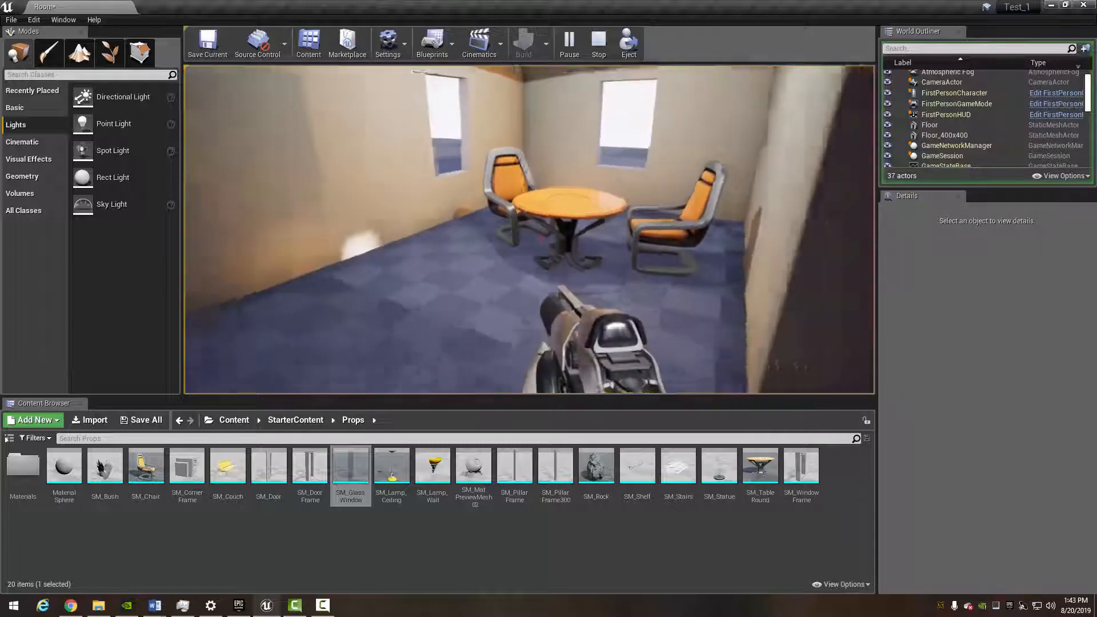
key(s)
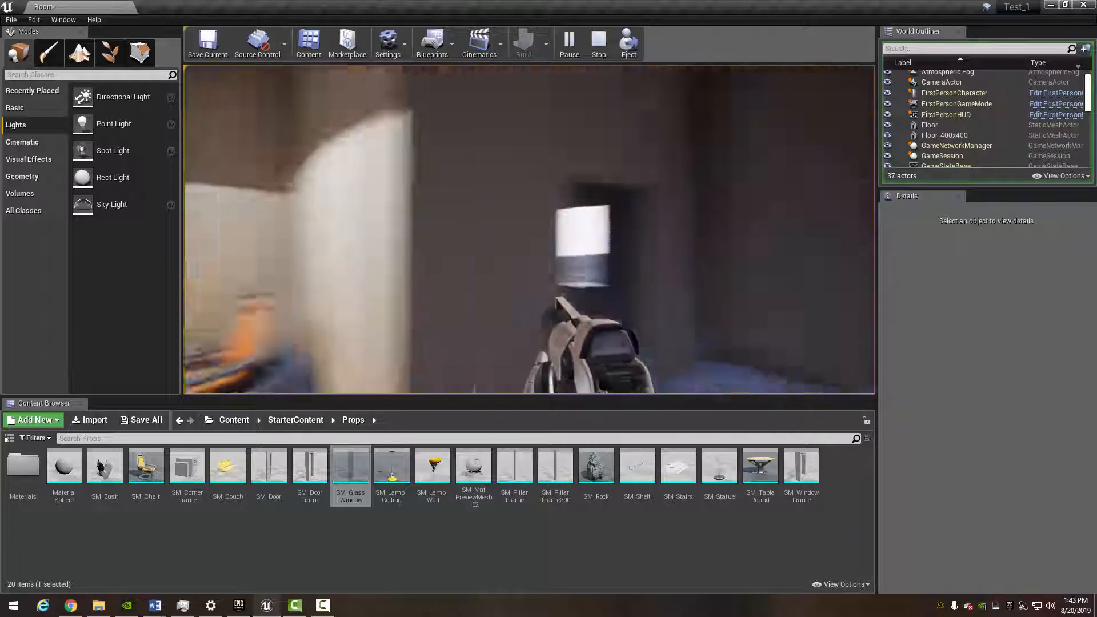
key(Escape)
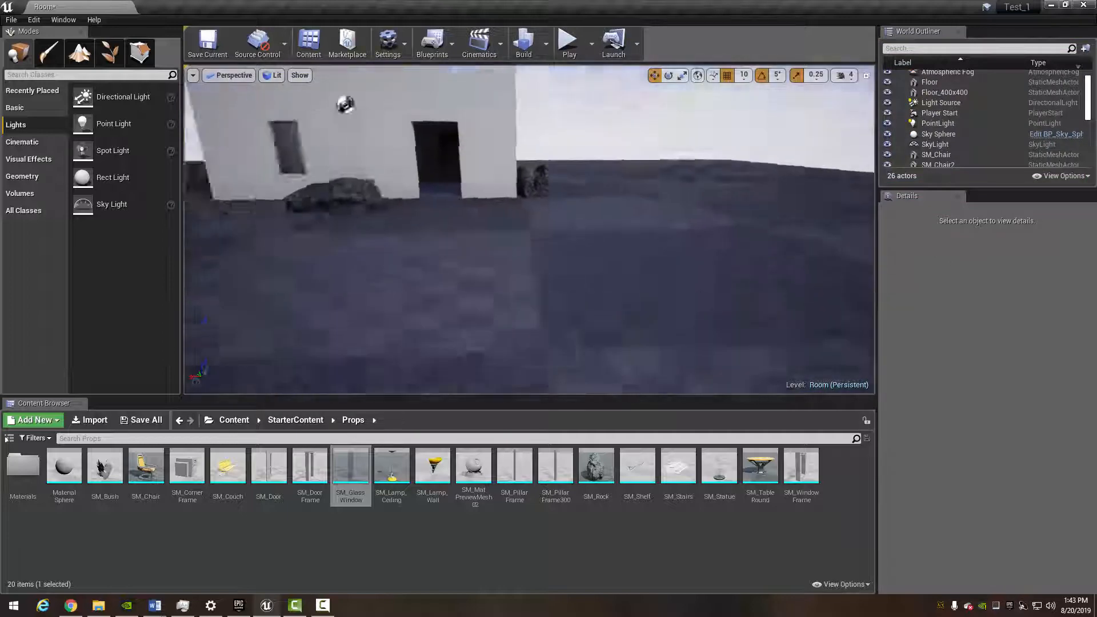
Browse from the Content root to the StarterContent Materials folder.
right_drag(529, 229, 503, 228)
click(246, 420)
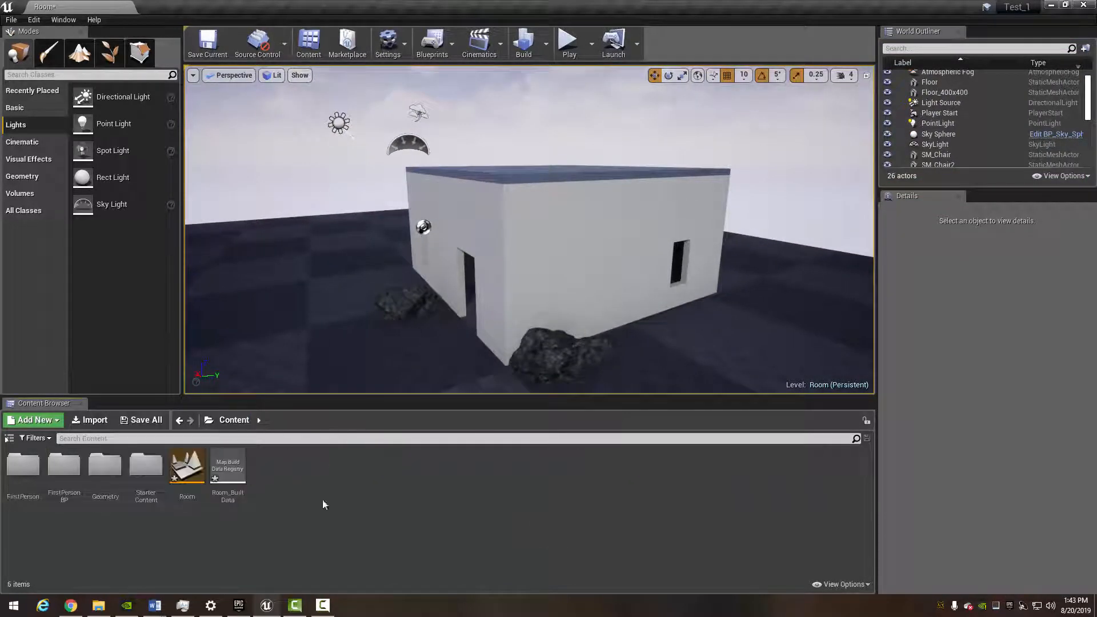
double_click(147, 470)
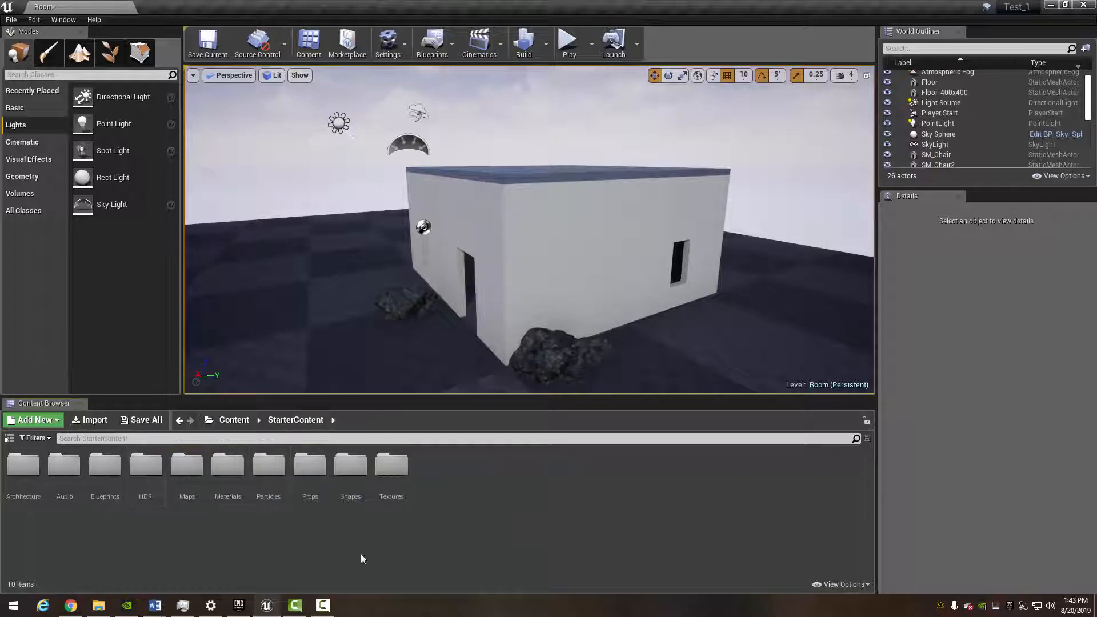
double_click(228, 474)
Apply M_Brick_Clay_New to the front wall's doorway section and its neighbouring window section.
right_drag(457, 257, 429, 240)
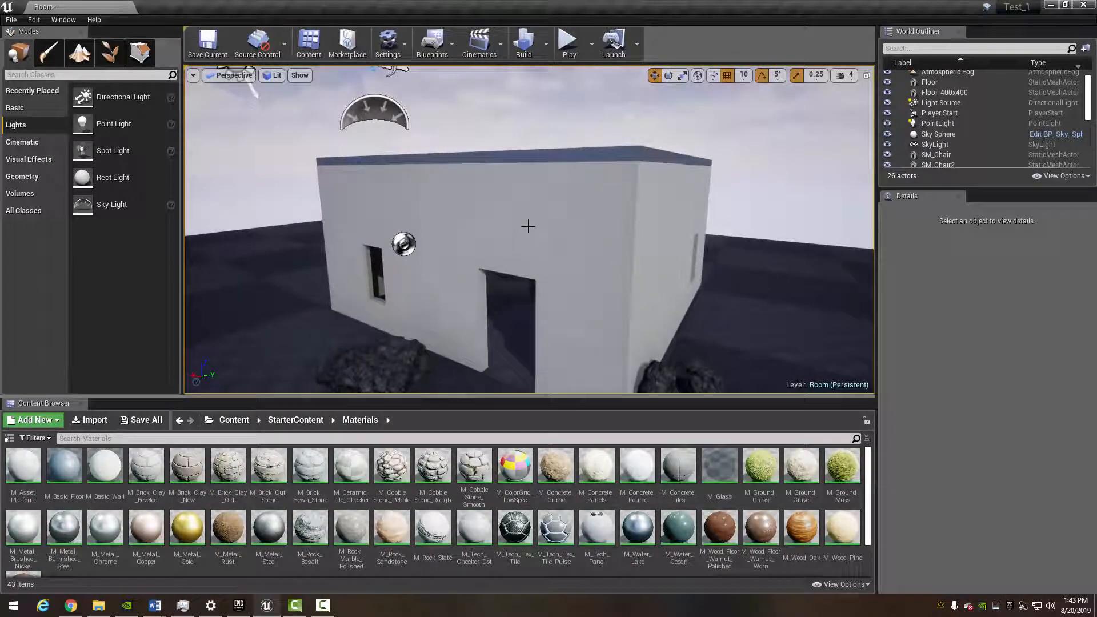
right_drag(528, 226, 497, 226)
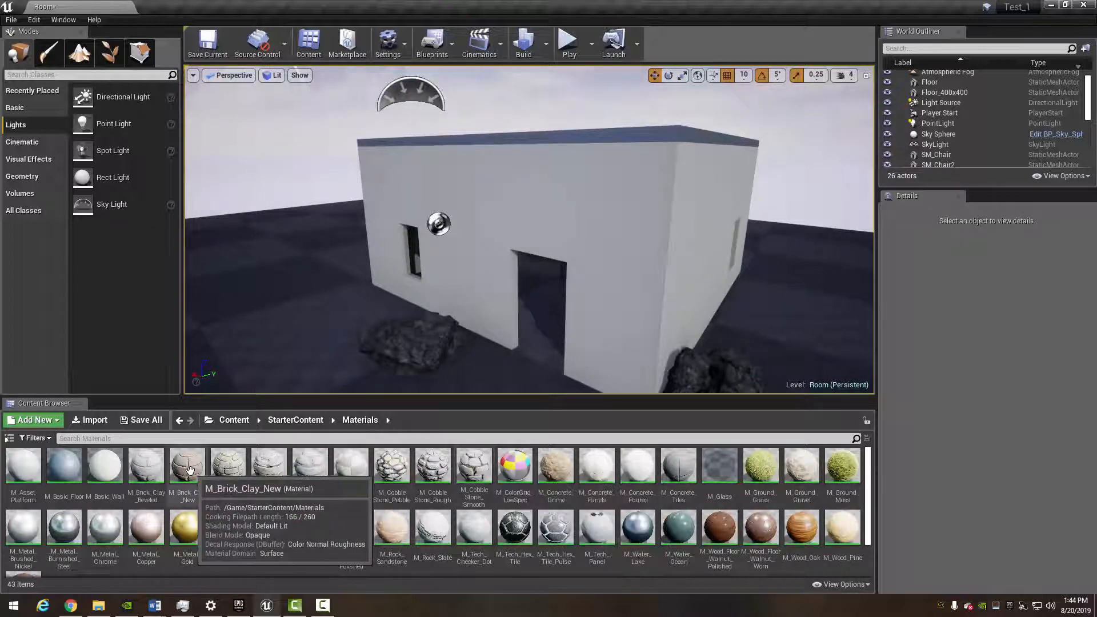
drag(291, 391, 513, 212)
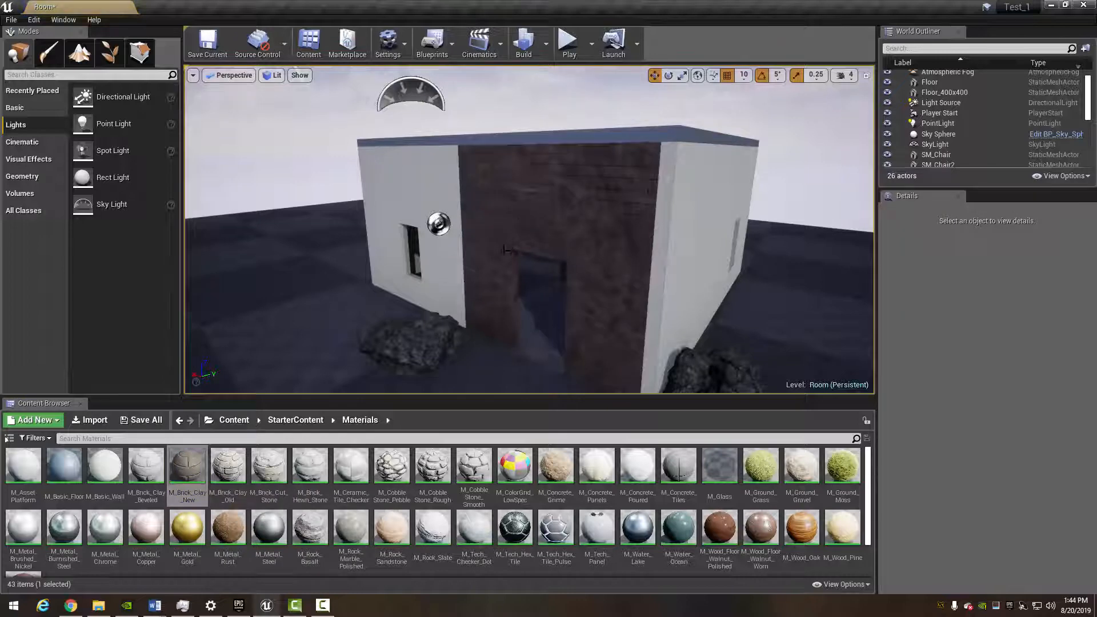
key(a)
mouse_move(506, 249)
right_down()
mouse_move(520, 250)
mouse_move(506, 250)
right_up()
drag(188, 468, 463, 246)
Apply M_Brick_Clay_New to both sections of the side wall around the corner from the doorway, including the window section.
key(d)
right_drag(492, 246, 423, 245)
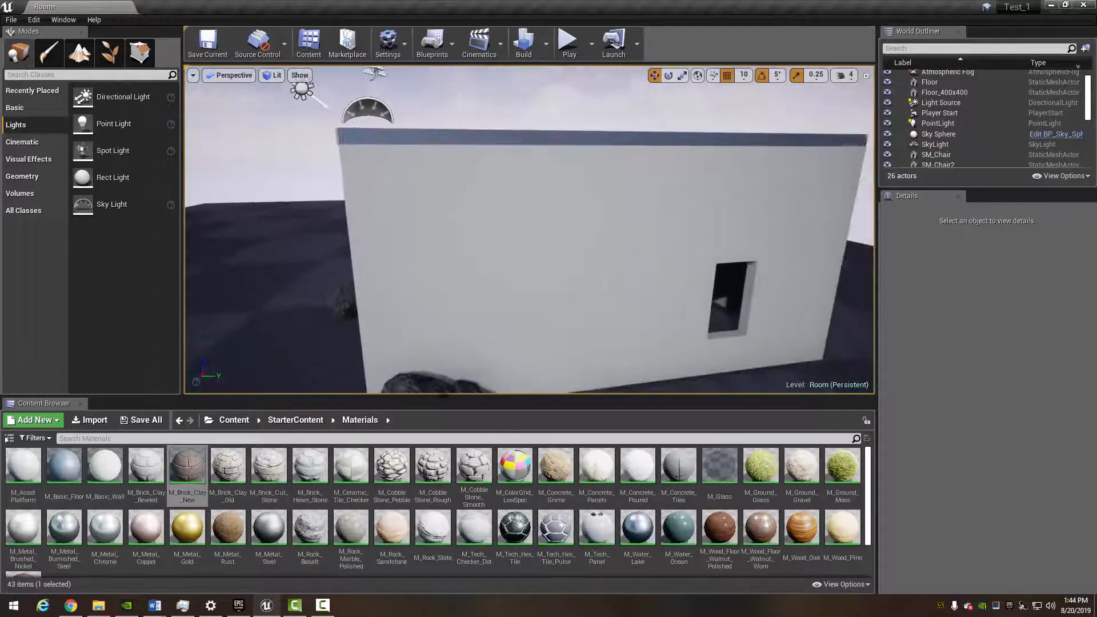
drag(200, 469, 428, 411)
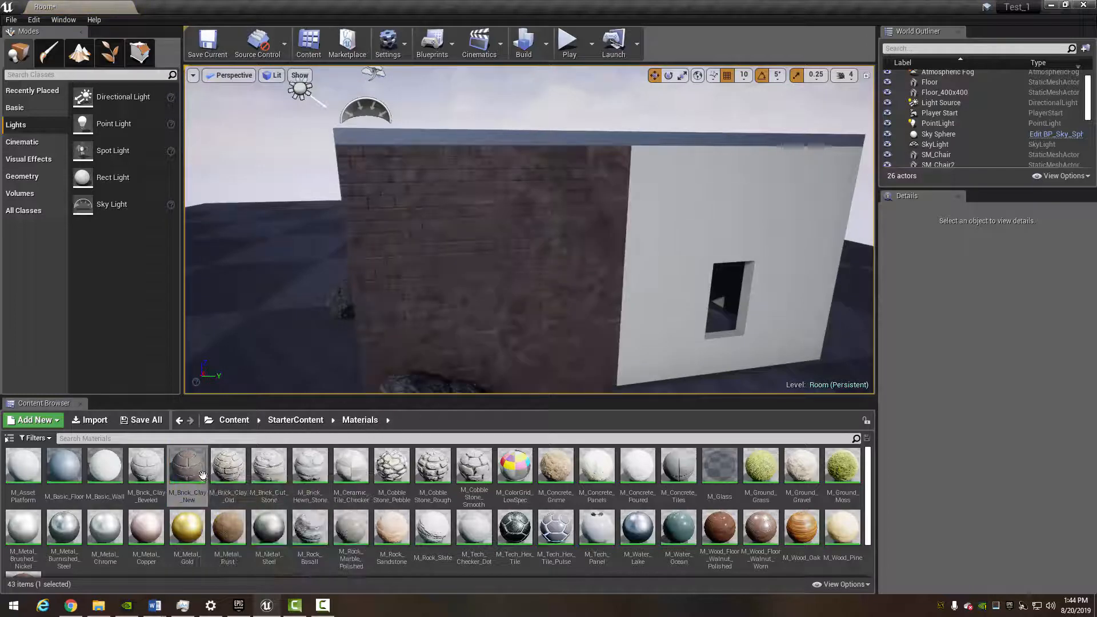
drag(202, 475, 732, 240)
Apply M_Brick_Clay_New to both sections of the opposite side wall, adjoining the front wall's window section.
mouse_move(732, 240)
right_down()
mouse_move(628, 240)
mouse_move(720, 240)
mouse_move(737, 292)
mouse_move(737, 246)
right_up()
key(a)
key(w)
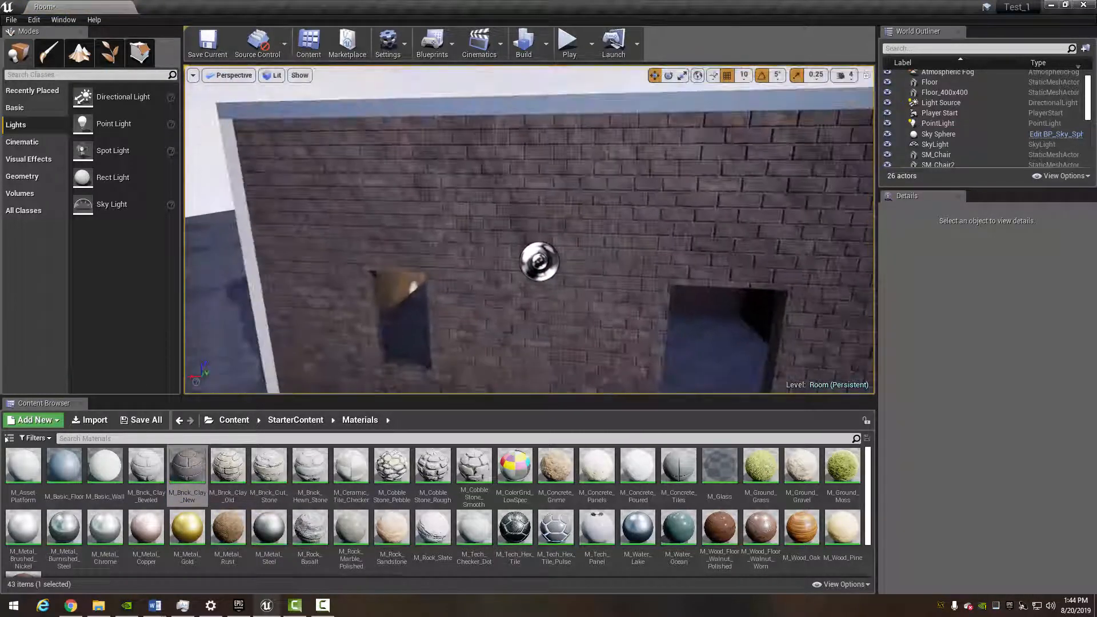
right_drag(857, 197, 869, 199)
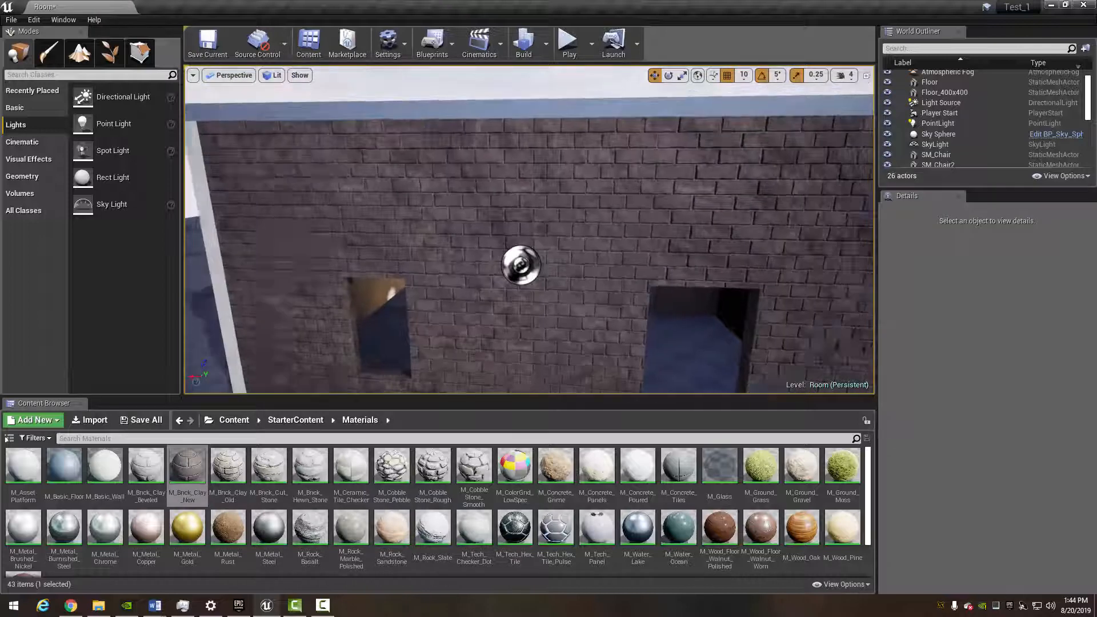
key(a)
right_drag(394, 289, 482, 295)
drag(205, 466, 490, 287)
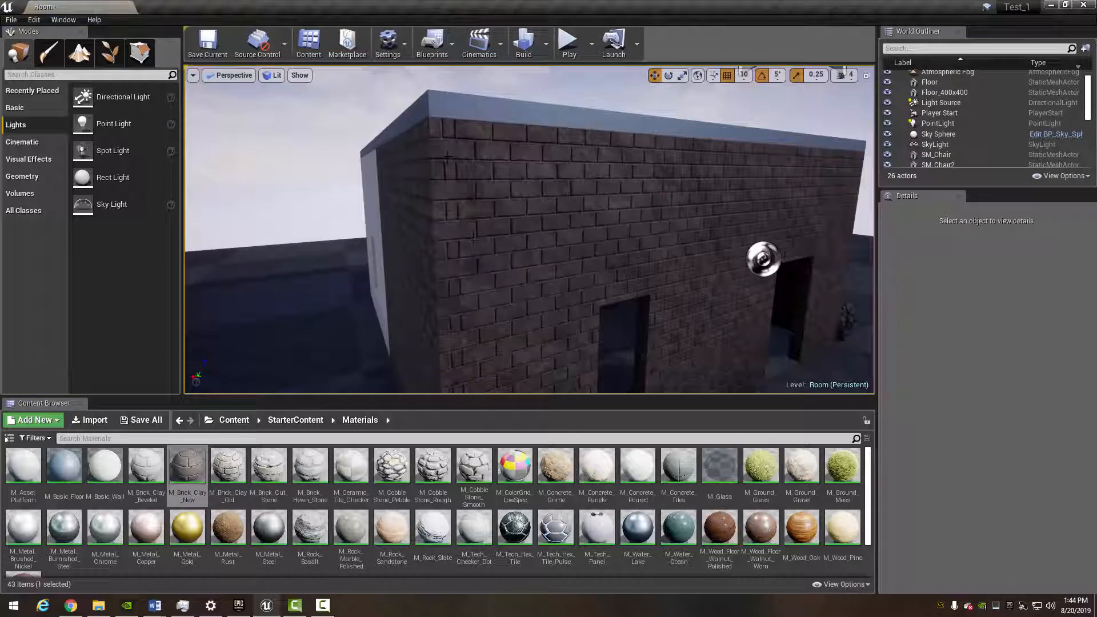
key(a)
right_drag(453, 202, 565, 205)
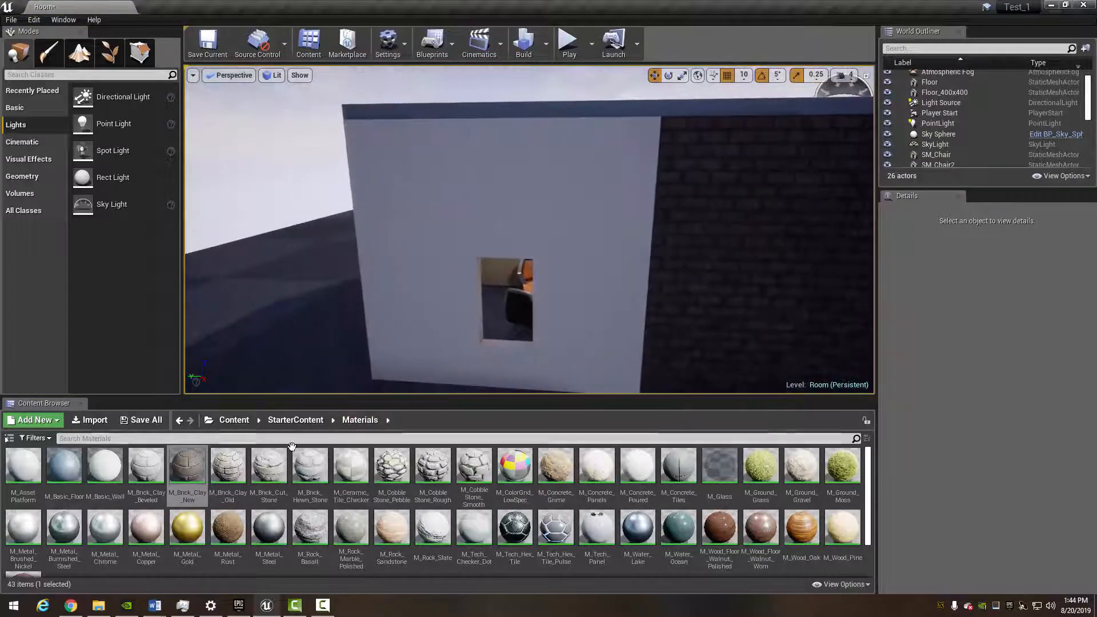
drag(189, 471, 422, 195)
Apply M_Brick_Clay_New to the back wall's window section and its remaining plain white section.
key(a)
right_drag(422, 196, 528, 199)
drag(184, 460, 563, 175)
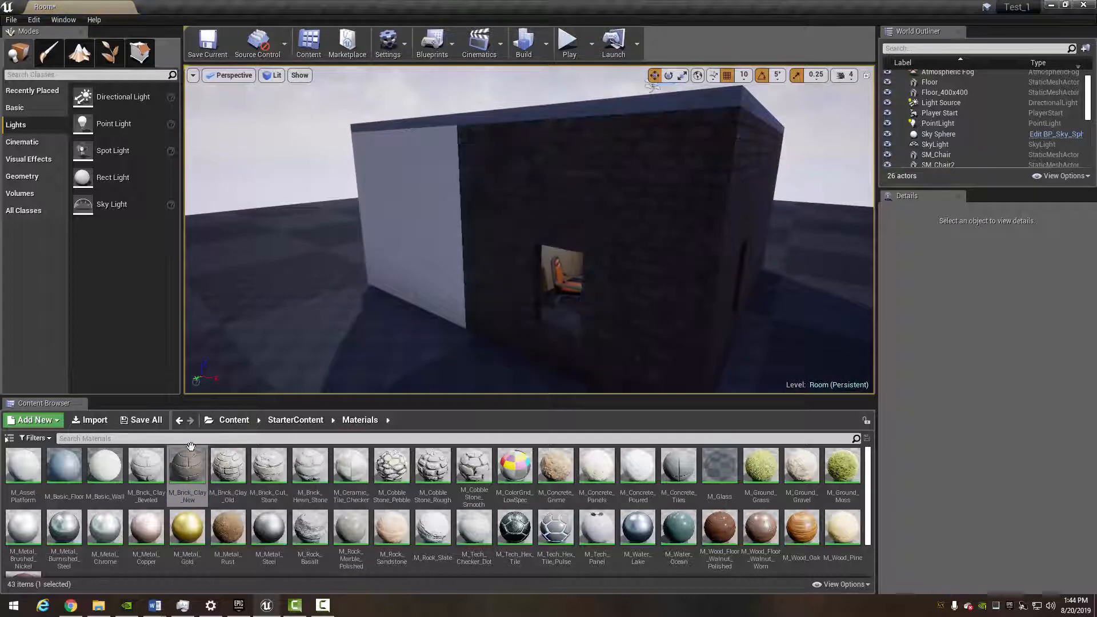
drag(181, 462, 382, 183)
Apply M_Brick_Clay_New to the interior partition wall beside the table and the adjoining wall with the inner doorway.
key(a)
right_drag(381, 182, 840, 183)
key(w)
key(a)
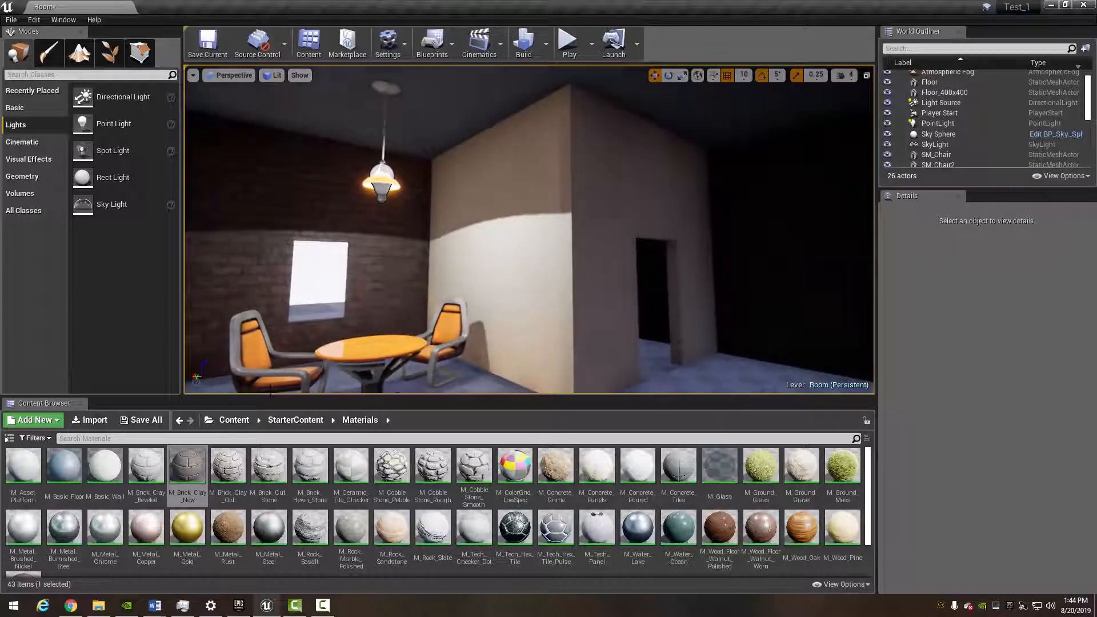
drag(185, 461, 489, 226)
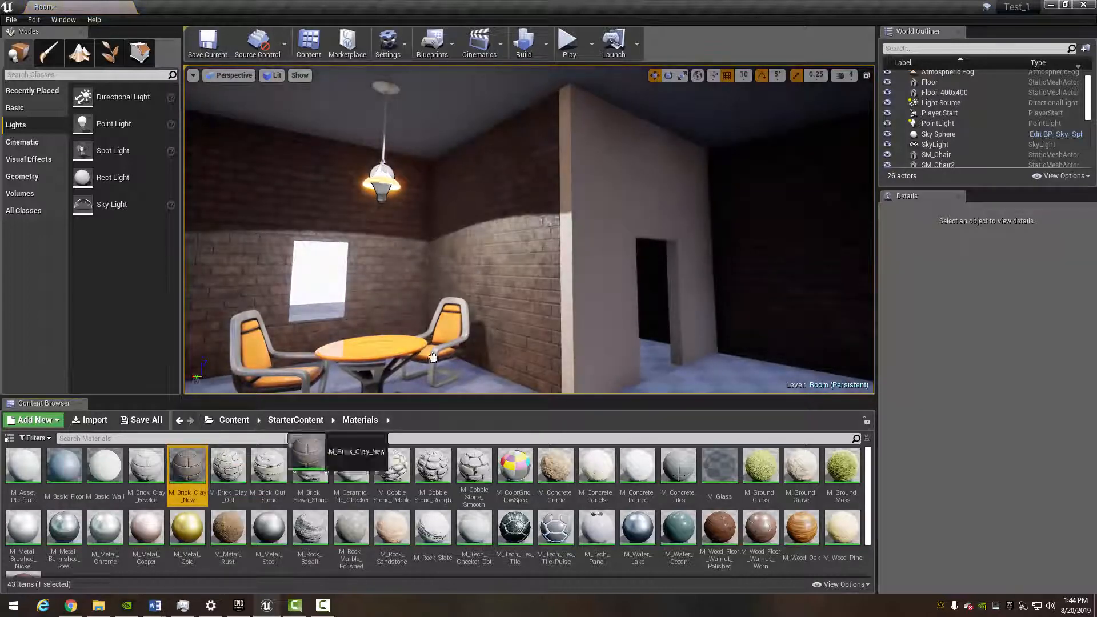
drag(433, 358, 623, 186)
key(w)
right_drag(623, 186, 641, 258)
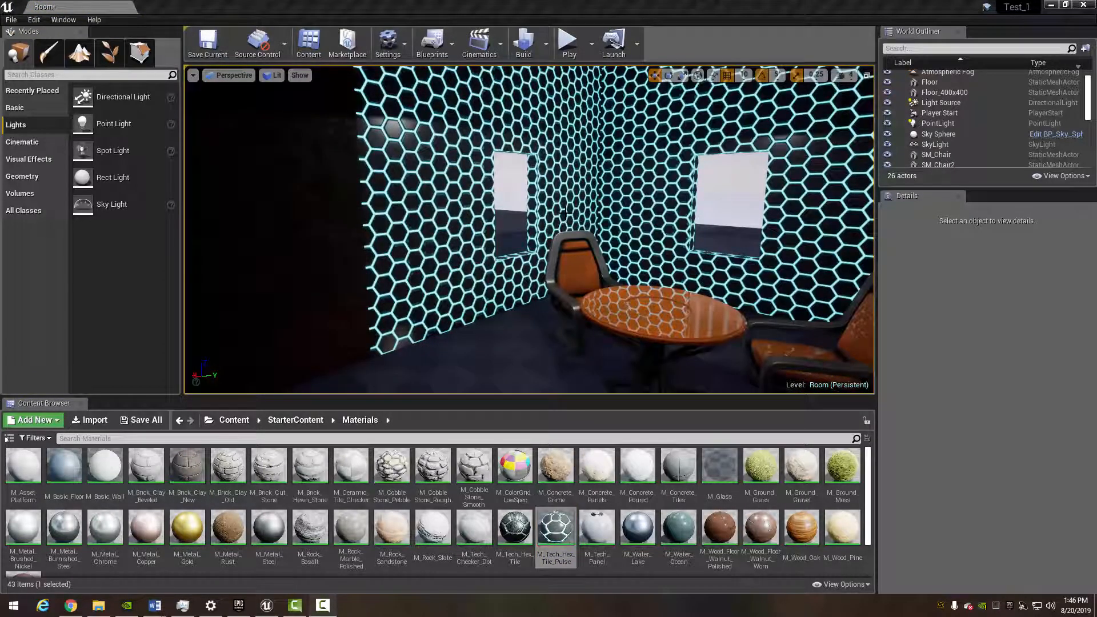
Apply M_Tech_Hex_Tile to the window wall behind the near chair and M_Tech_Hex_Tile_Pulse to the brick partition wall beside the table.
mouse_move(568, 209)
right_down()
mouse_move(566, 183)
mouse_move(565, 224)
right_up()
drag(515, 526, 434, 240)
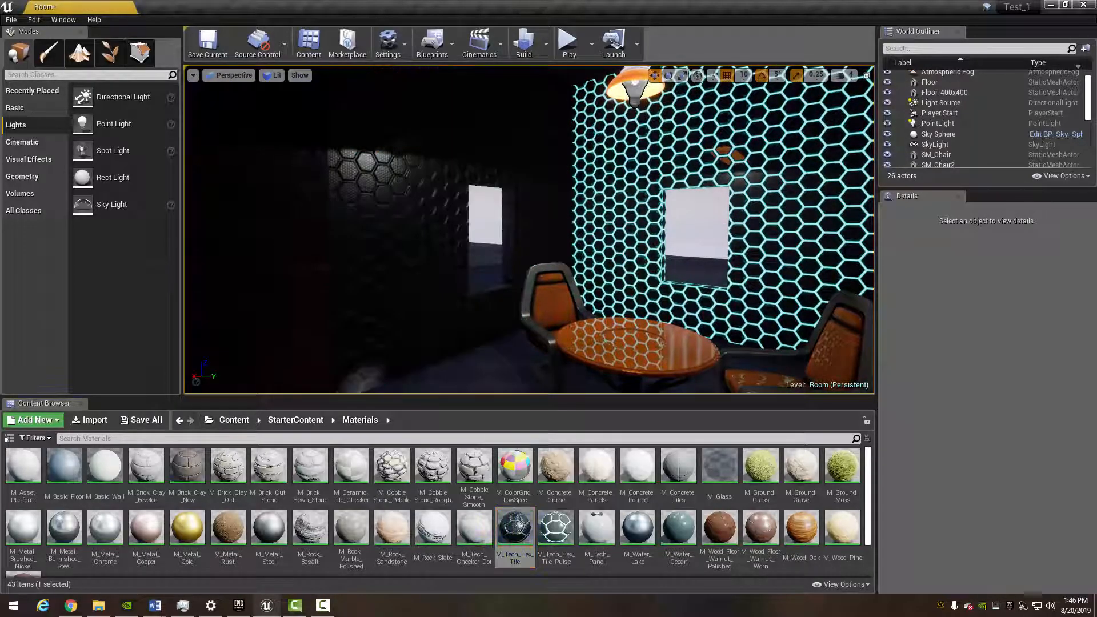
right_drag(434, 240, 377, 240)
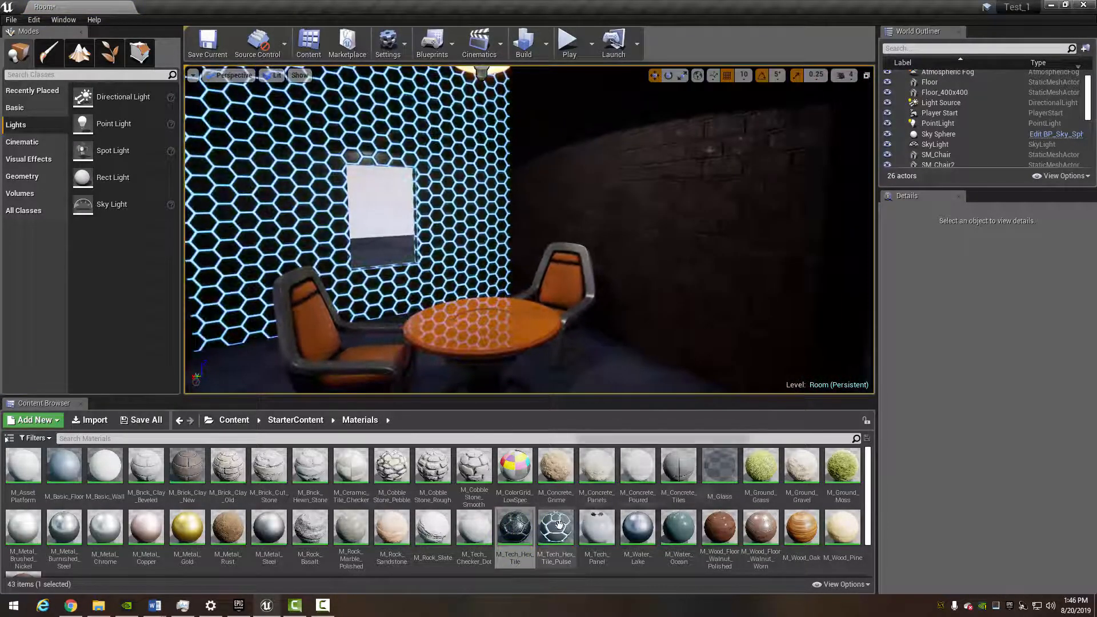
drag(556, 527, 655, 179)
right_drag(654, 178, 503, 171)
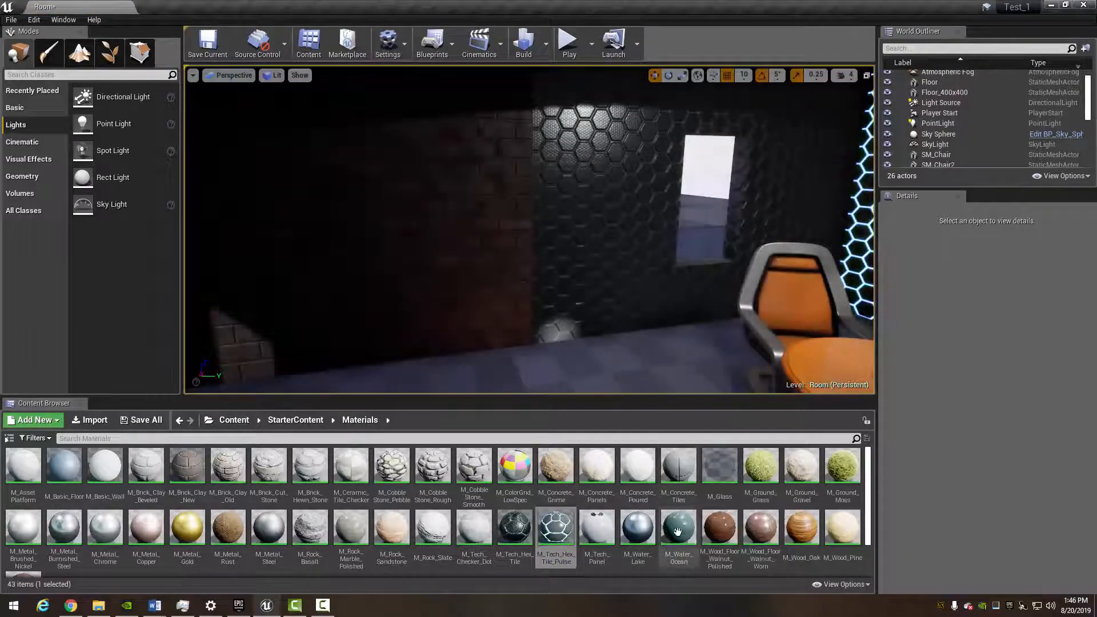
Try M_Water_Ocean on the interior brick wall section next to the hex-tiled window wall.
drag(678, 529, 480, 251)
right_drag(480, 252, 428, 205)
mouse_move(626, 233)
right_down()
mouse_move(605, 231)
mouse_move(609, 251)
mouse_move(626, 233)
right_up()
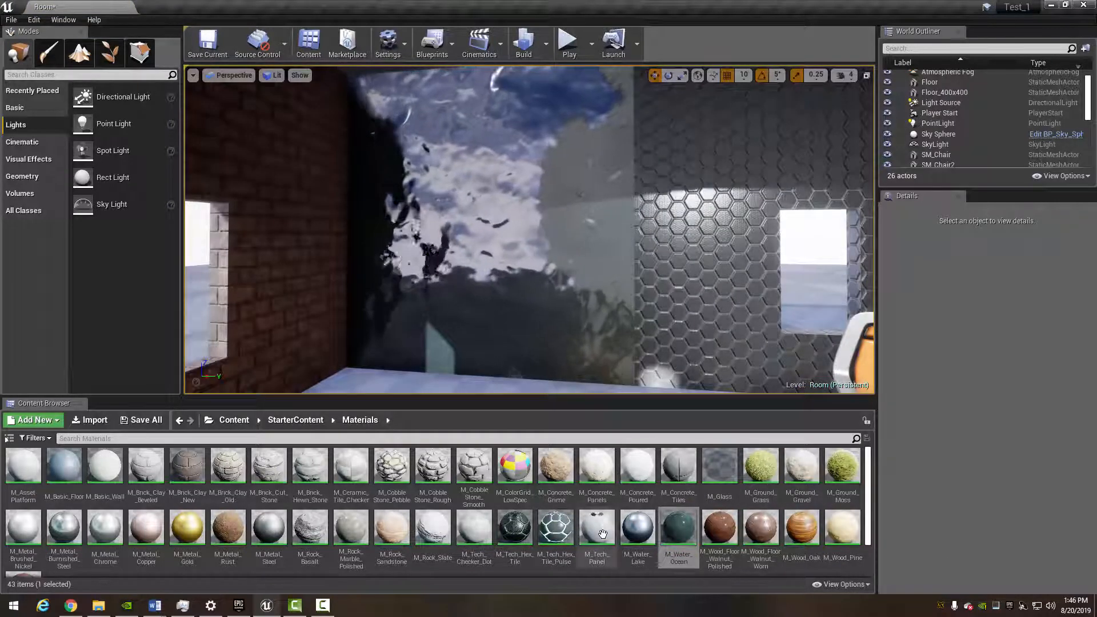
Apply M_Tech_Panel to the water-textured wall section and the adjoining hex-tiled window wall.
drag(602, 534, 565, 284)
right_drag(649, 243, 737, 243)
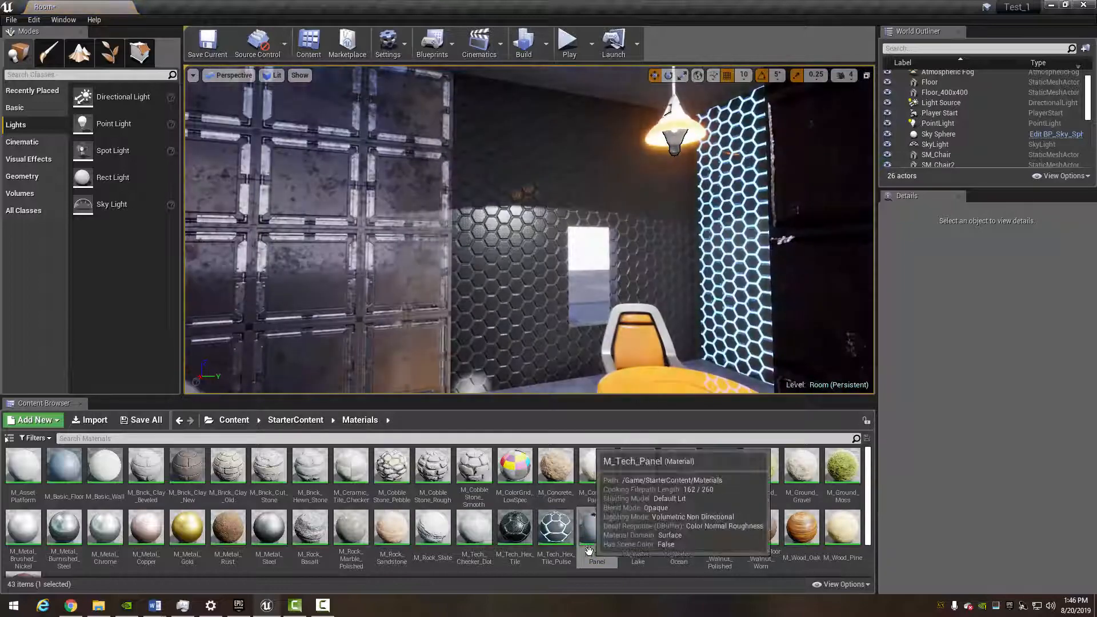
drag(591, 543, 503, 250)
right_drag(503, 250, 531, 250)
mouse_move(529, 230)
right_down()
mouse_move(583, 229)
mouse_move(540, 228)
mouse_move(536, 248)
right_up()
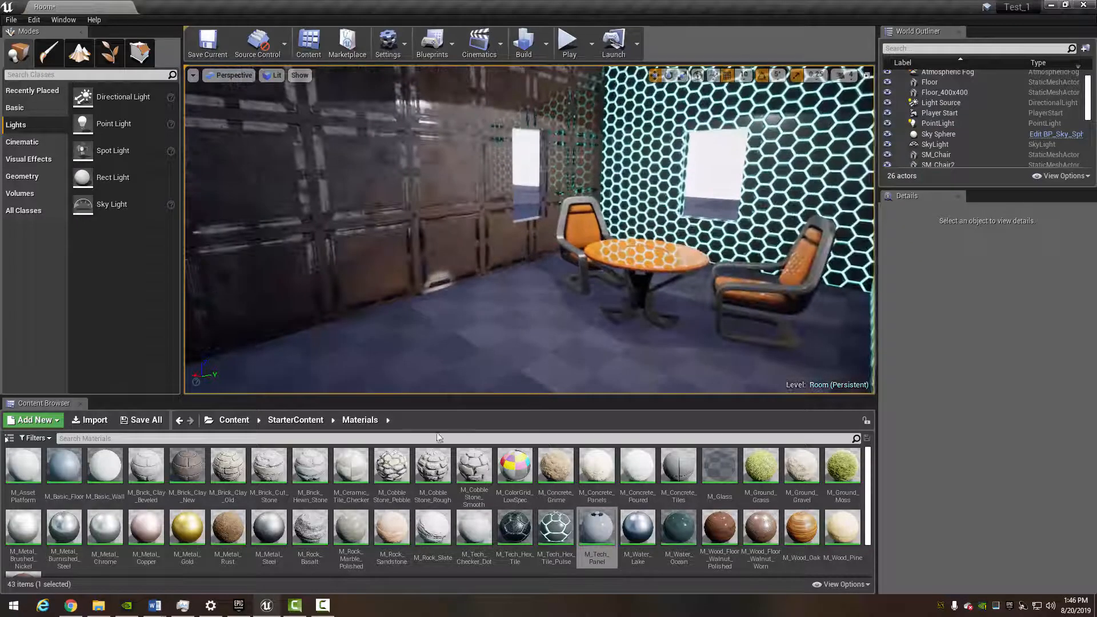
Apply M_Rock_Sandstone to the round table, M_Ceramic_Tile_Checker to one chair and M_Cobble_Stone_Pebble to the other.
drag(392, 529, 646, 258)
right_drag(705, 298, 743, 309)
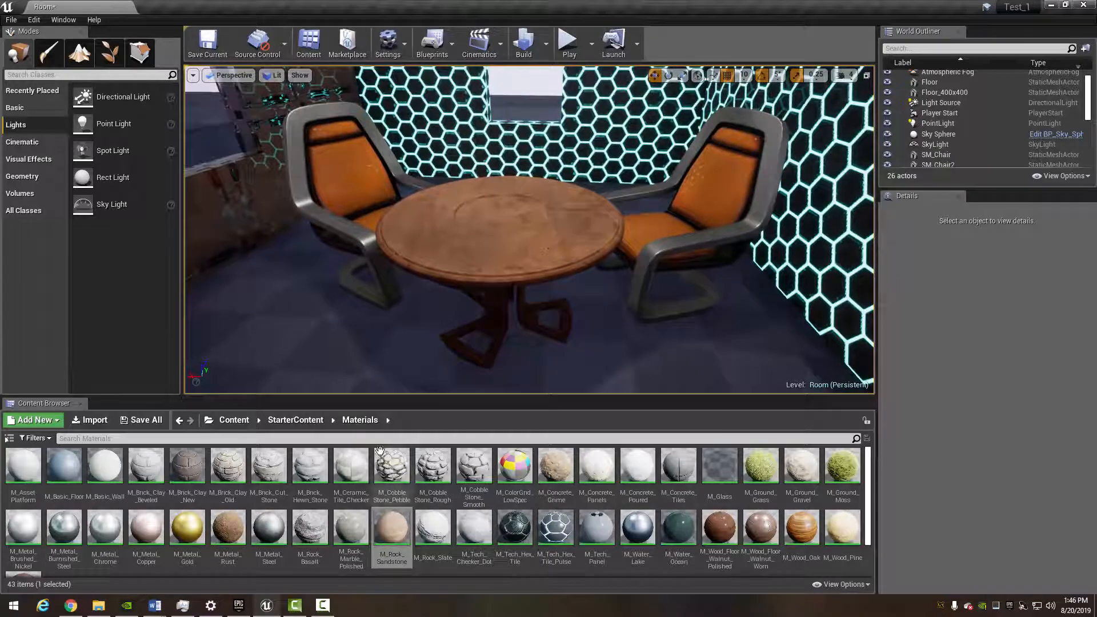
drag(351, 466, 726, 251)
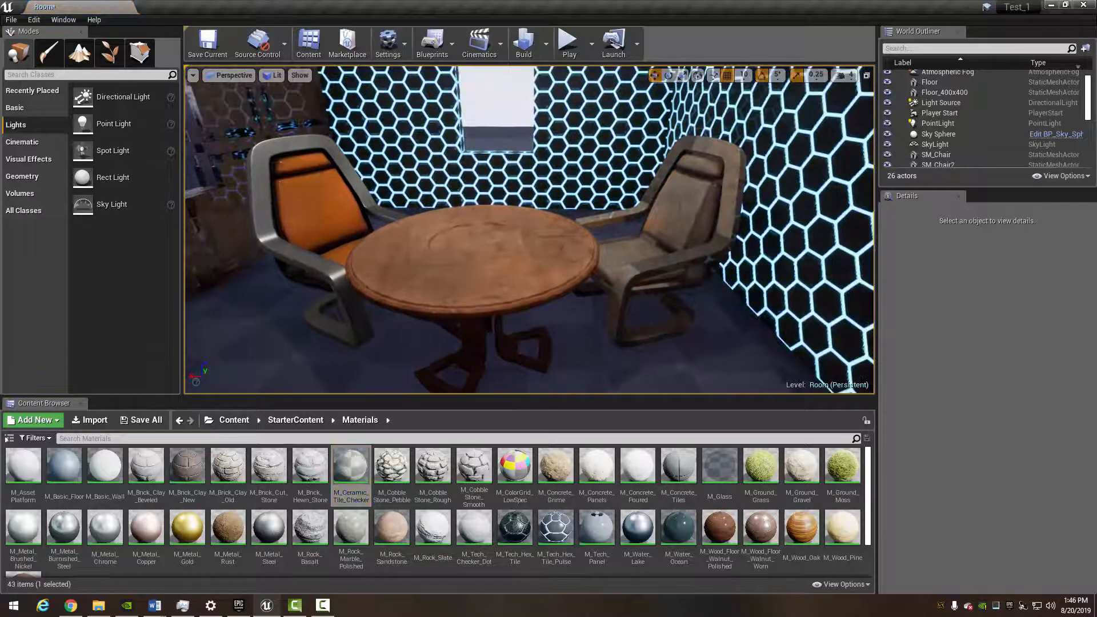
drag(392, 465, 303, 213)
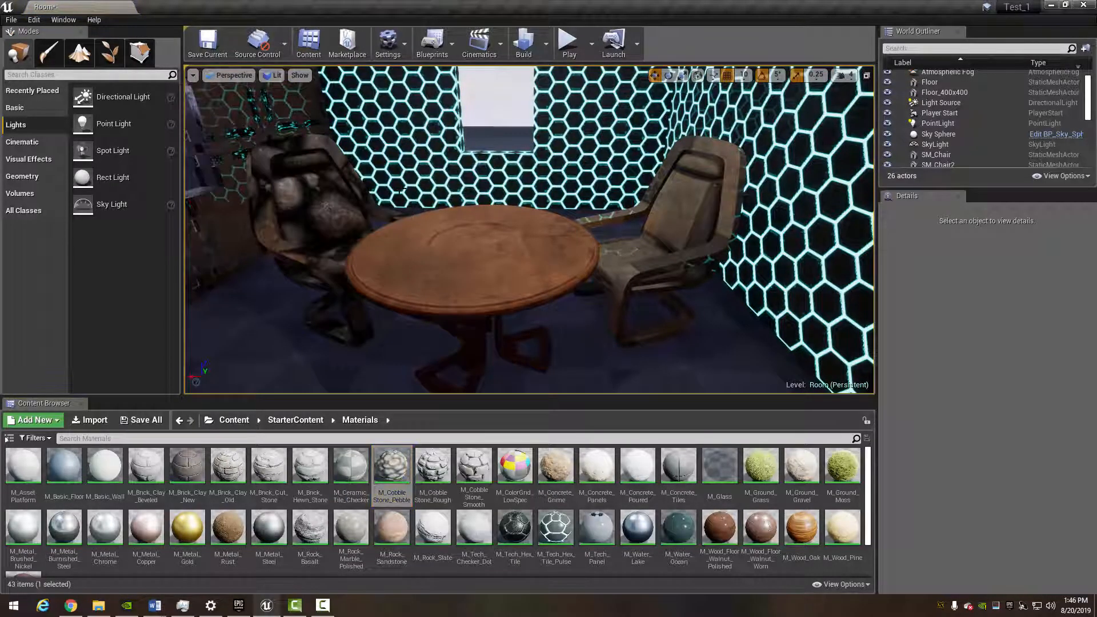
Undo the last two material changes so both chairs return to their original materials.
right_drag(303, 213, 217, 242)
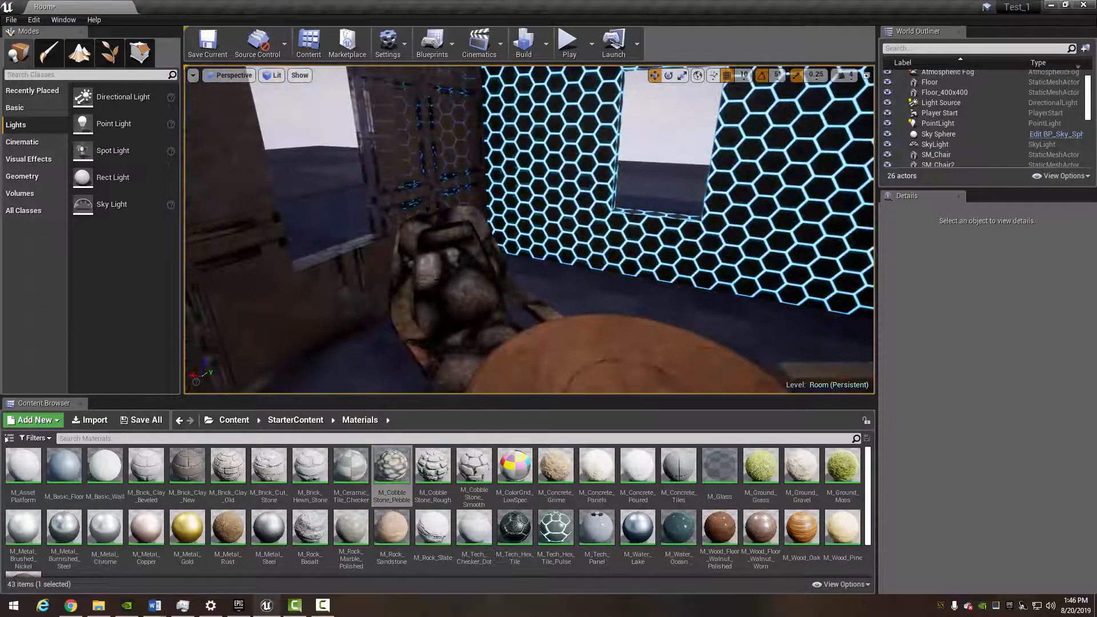
key(ctrl+z)
key(ctrl+z)
Apply M_Concrete_Panels to the dark interior partition wall beside the table and chairs.
right_drag(456, 276, 565, 247)
key(w)
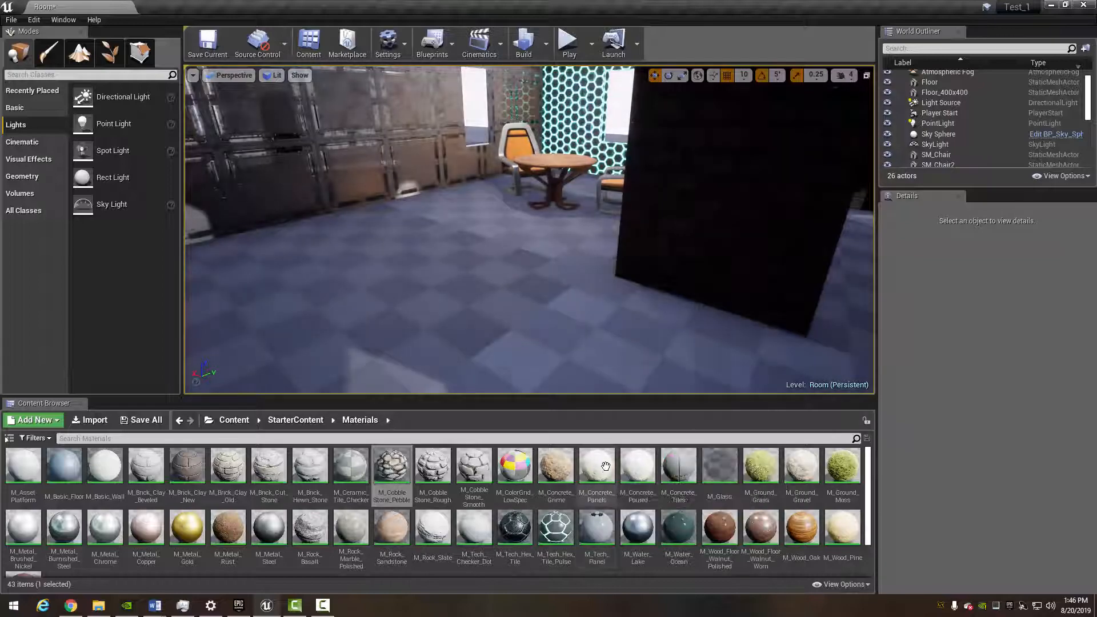
drag(596, 466, 691, 259)
Apply M_Concrete_Tiles to the large checkered ground floor outside the brick building.
right_drag(691, 259, 734, 256)
key(s)
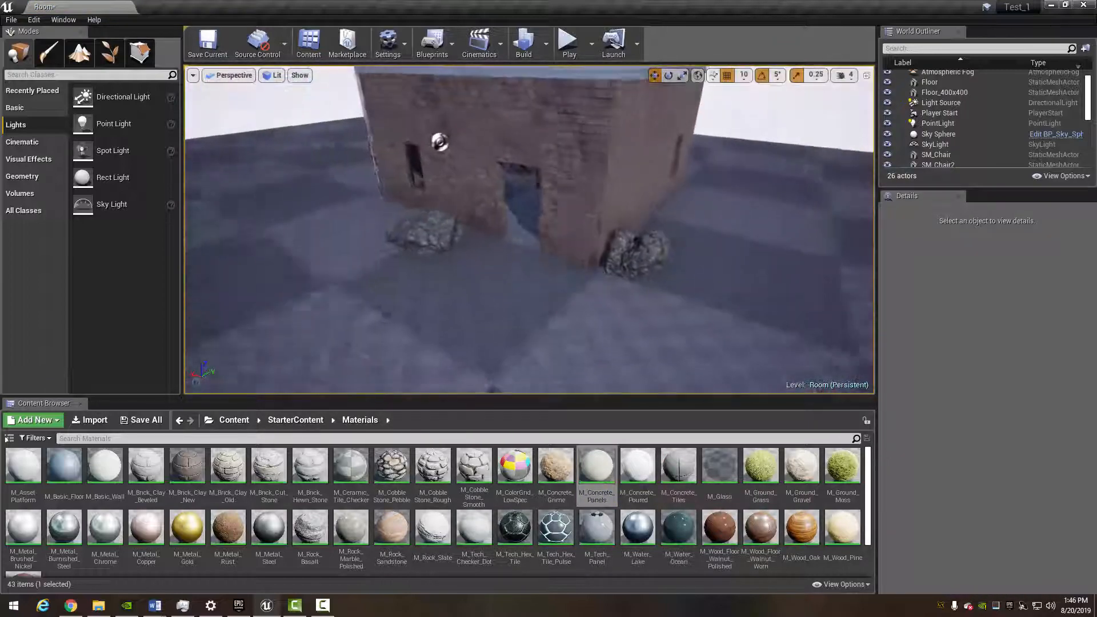
drag(684, 472, 713, 279)
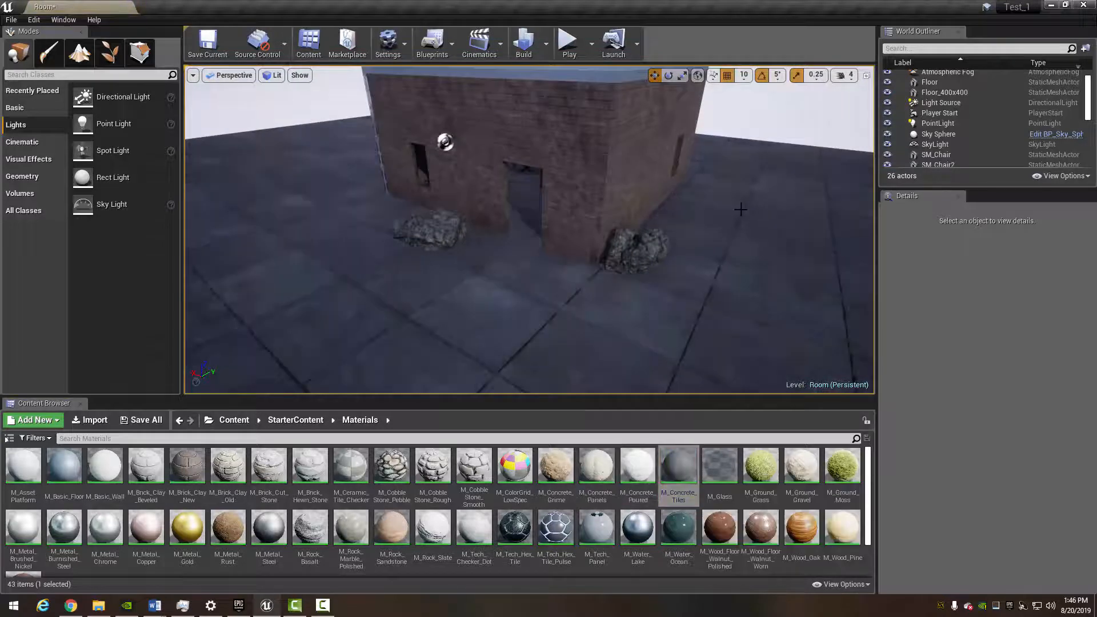
Examine the tiled ground outside and the retextured walls and furniture inside the room.
key(a)
right_drag(714, 278, 754, 198)
key(w)
key(s)
key(w)
key(w)
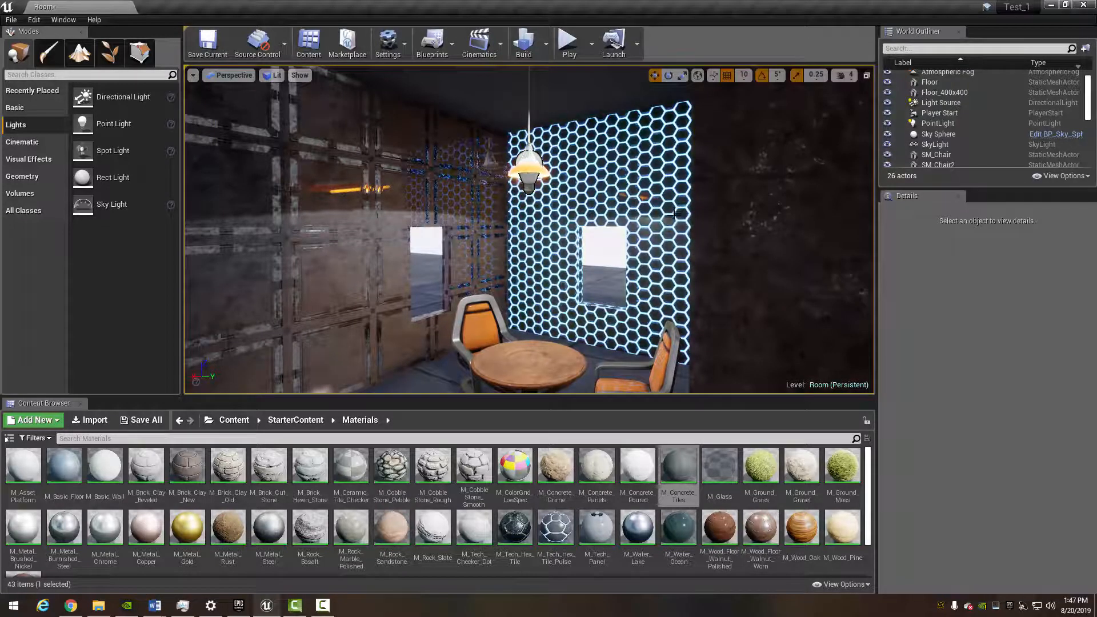
right_drag(673, 214, 708, 215)
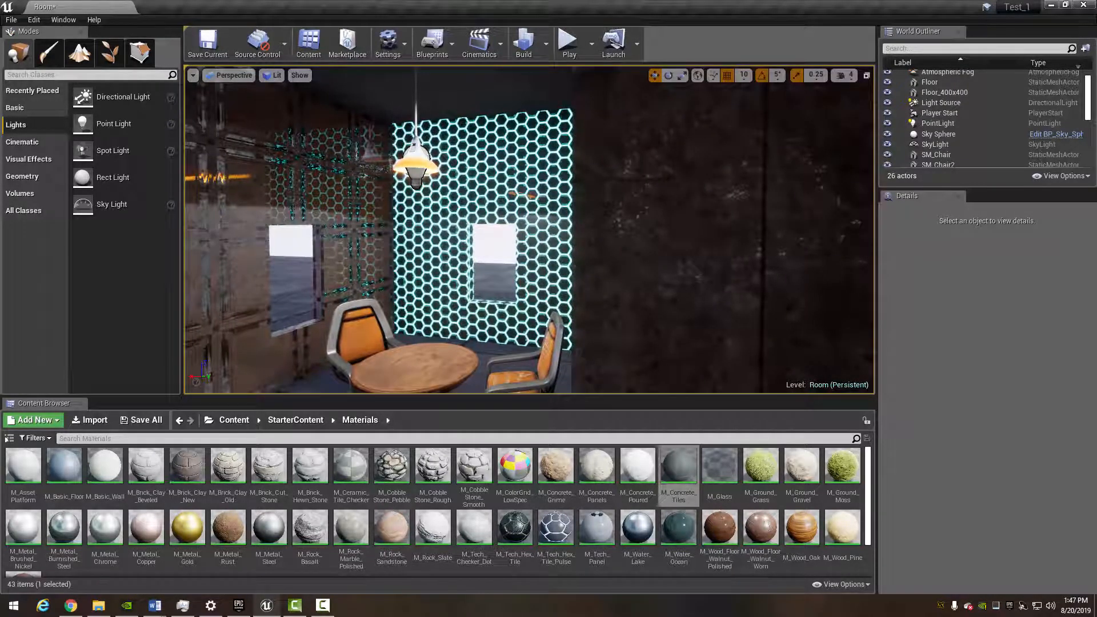